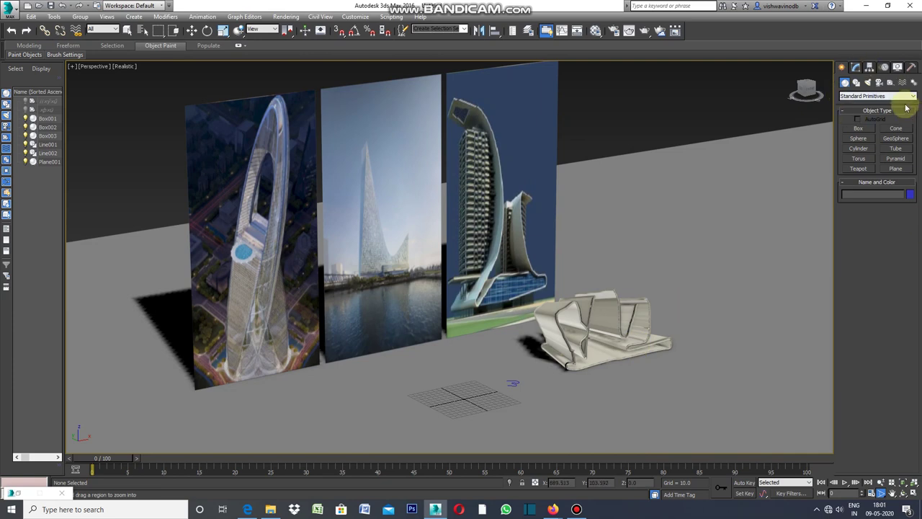
# Step: Arm the Line tool from Create > Shapes > Splines, beside the reference images
pyautogui.click(856, 83)
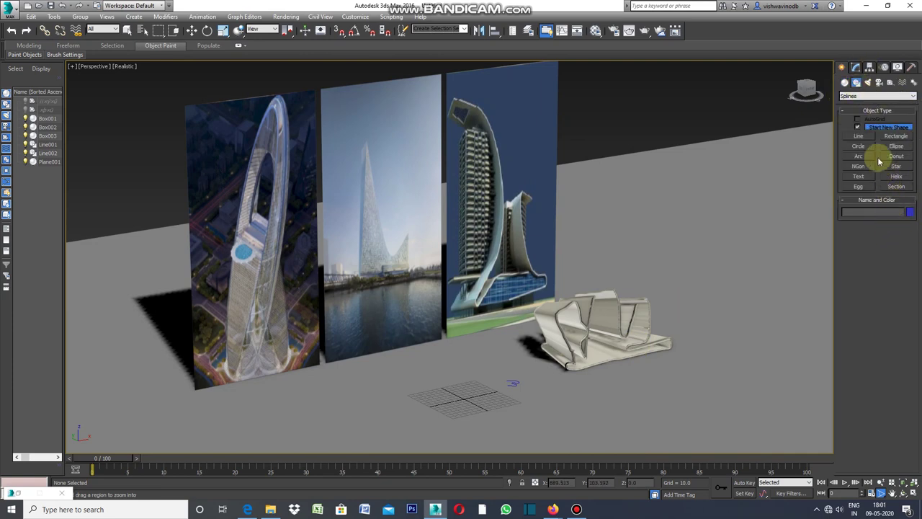
pyautogui.click(859, 137)
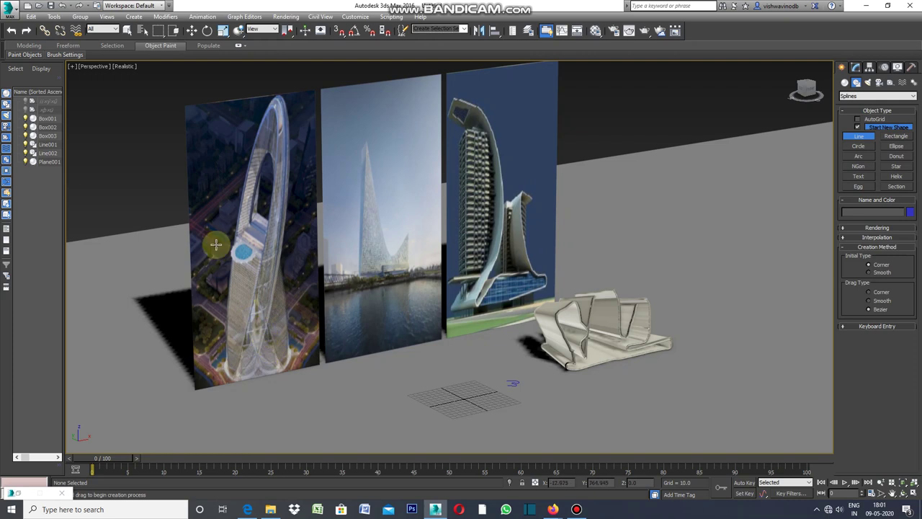
pyautogui.click(72, 69)
# Step: Restore the four-viewport layout and zoom out on the scene
pyautogui.click(87, 75)
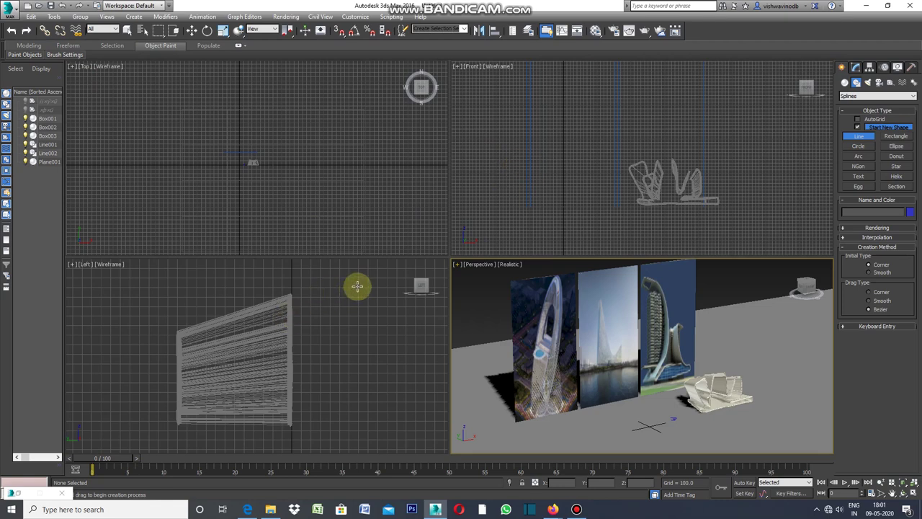
pyautogui.scroll(-2, 301, 292)
pyautogui.scroll(-1, 263, 298)
pyautogui.scroll(-1, 294, 345)
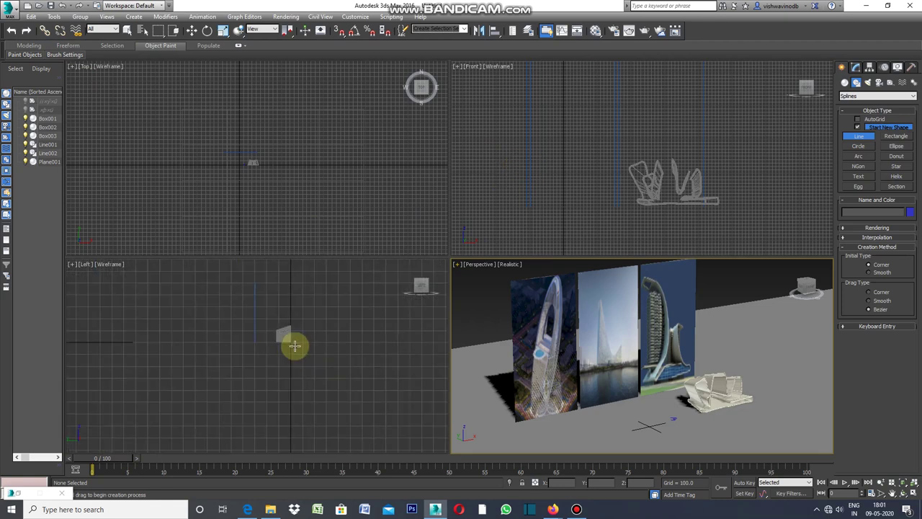
pyautogui.scroll(-1, 294, 314)
pyautogui.scroll(-1, 294, 313)
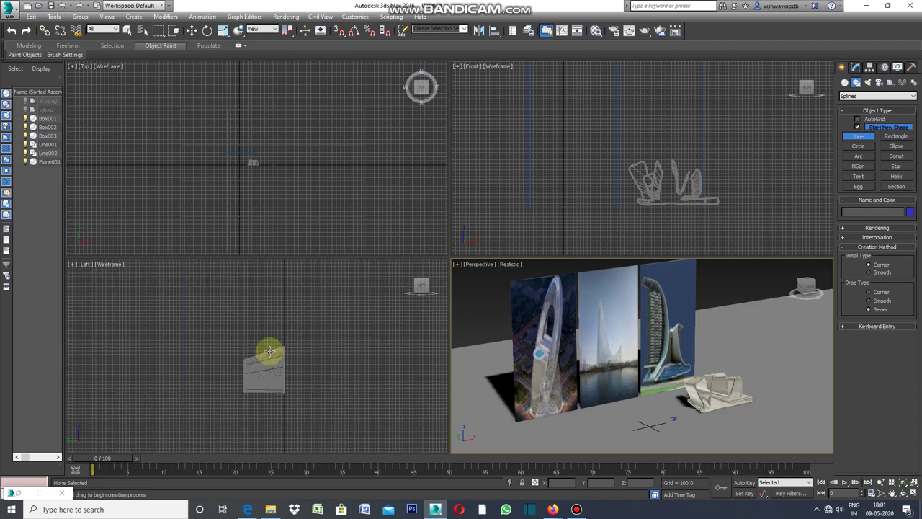
# Step: Maximize the Left viewport, zoom in, and place the arch's first vertex at its left foot
pyautogui.click(75, 268)
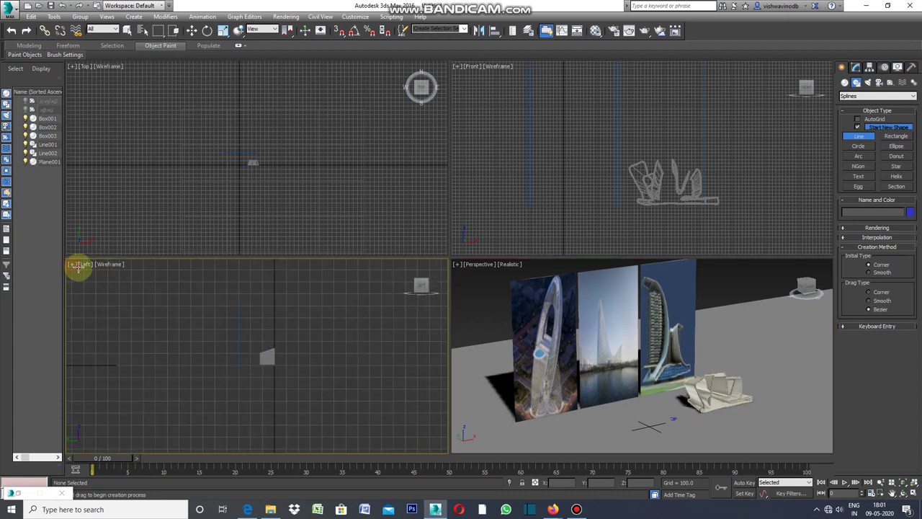
pyautogui.click(74, 269)
pyautogui.click(106, 270)
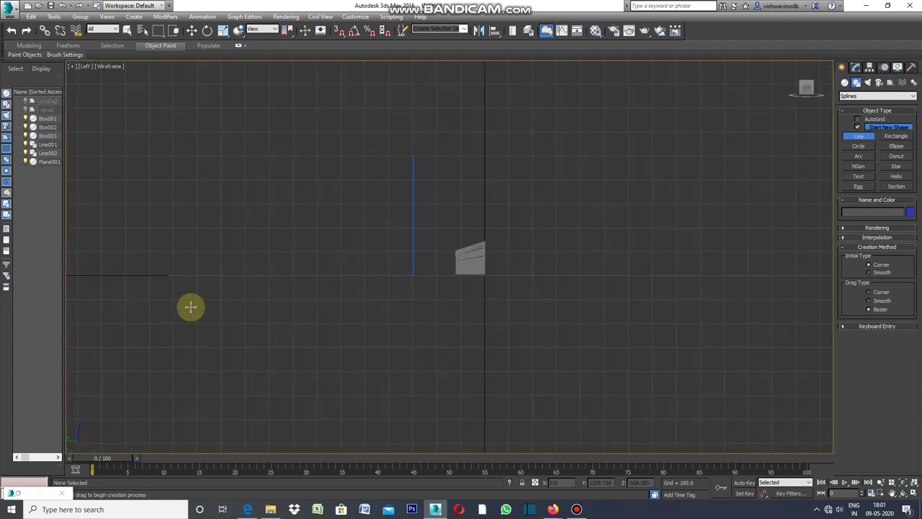
pyautogui.scroll(2, 306, 268)
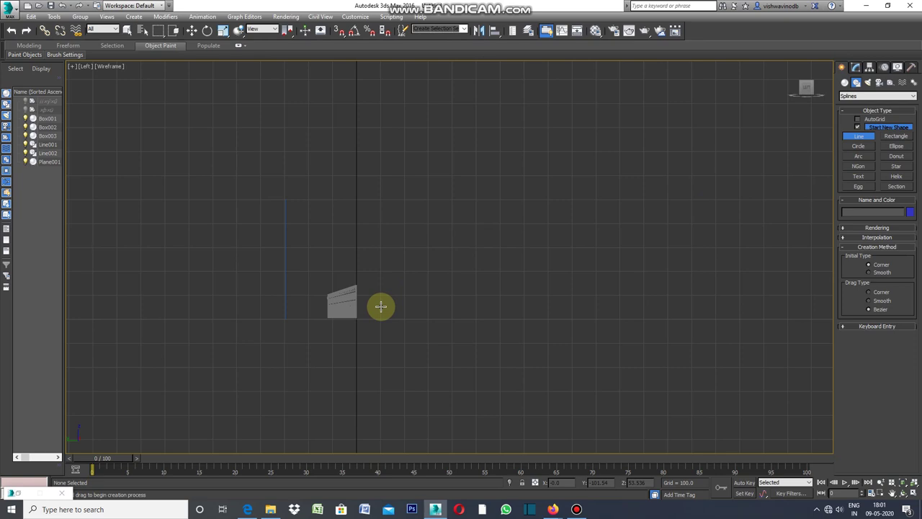
pyautogui.click(380, 306)
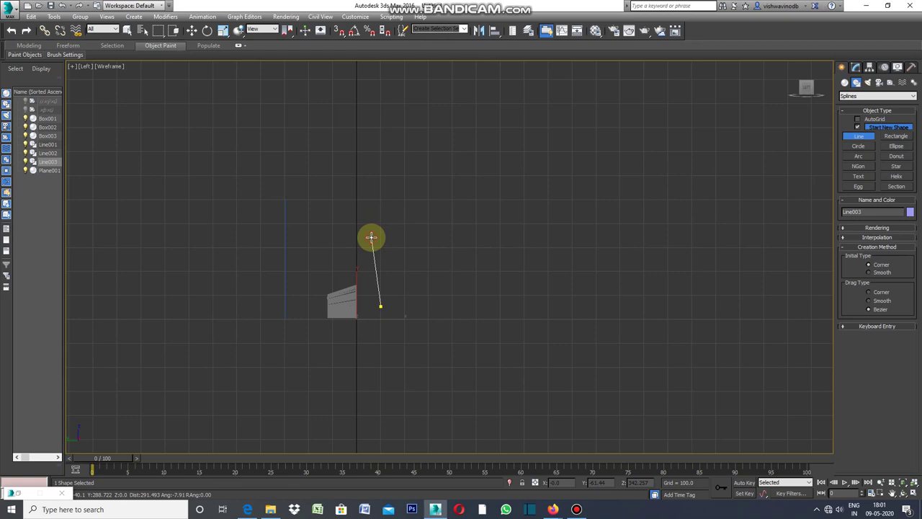
# Step: Draw the five-point pointed arch Line003: left shoulder, apex, right shoulder, right foot
pyautogui.click(371, 236)
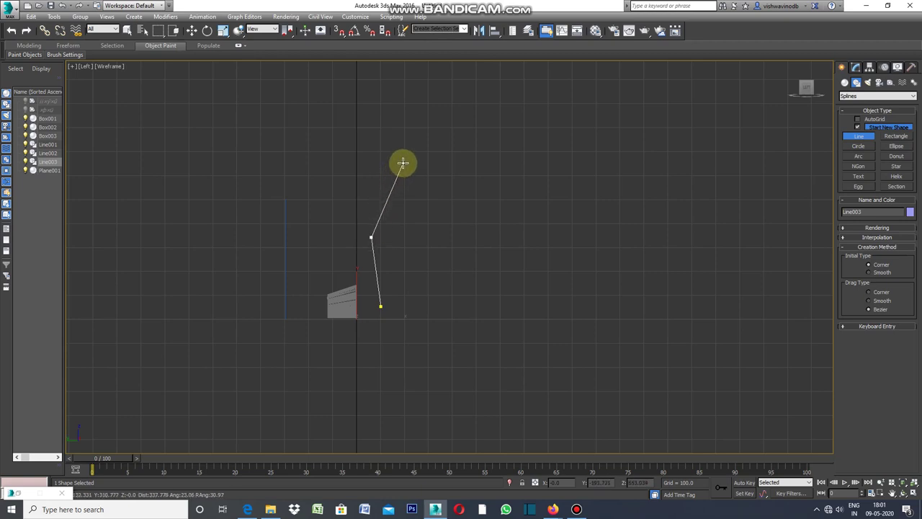
pyautogui.click(399, 161)
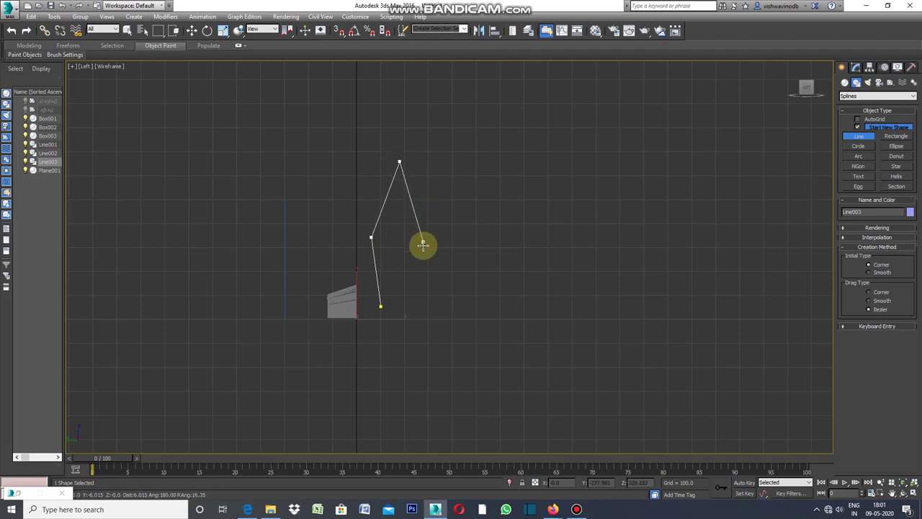
pyautogui.click(423, 242)
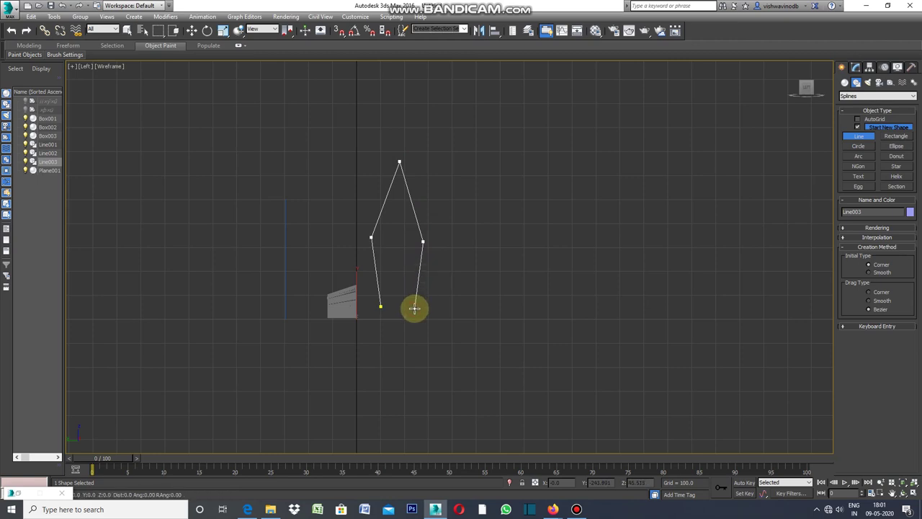
pyautogui.click(414, 309)
pyautogui.rightClick(414, 308)
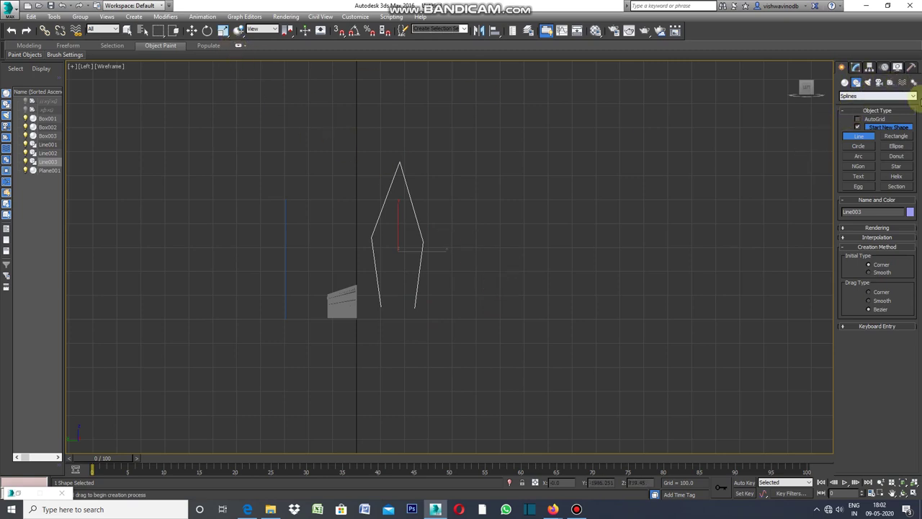
pyautogui.click(856, 66)
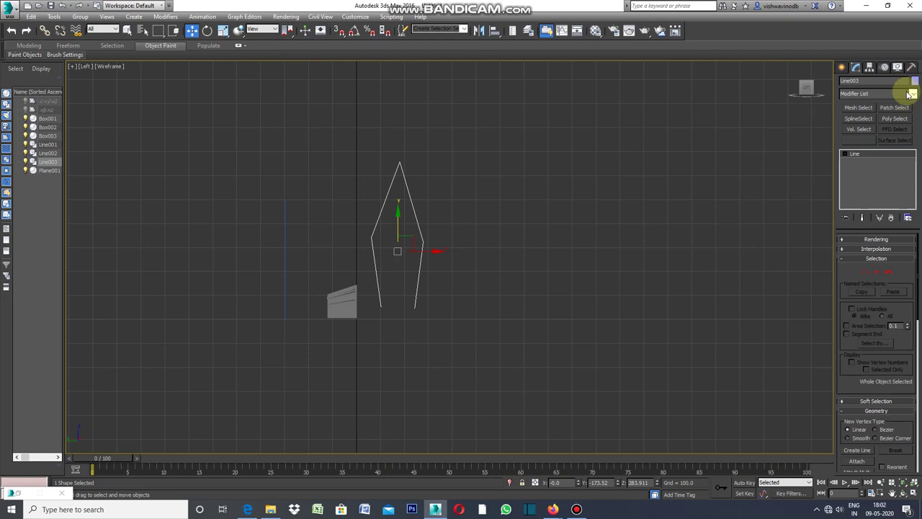
# Step: Add an Edit Spline modifier to Line003 and switch to Vertex sub-object level
pyautogui.rightClick(458, 216)
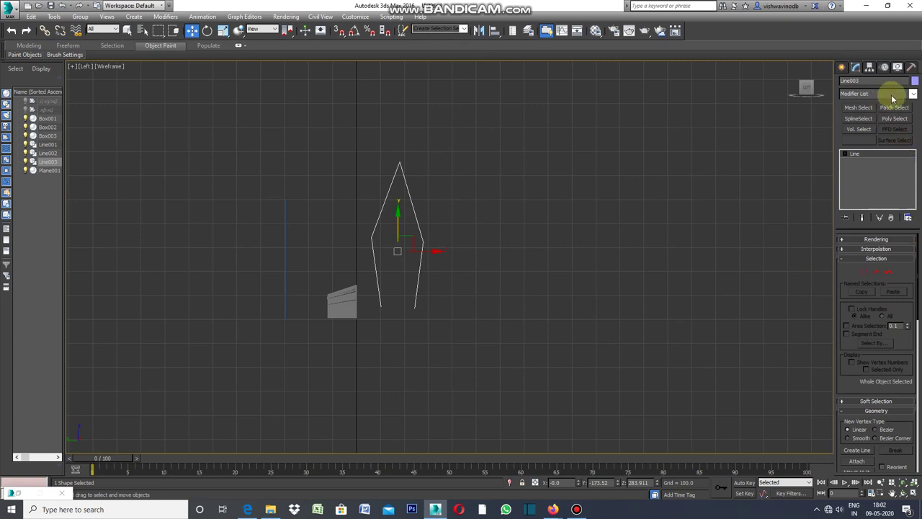
pyautogui.click(857, 72)
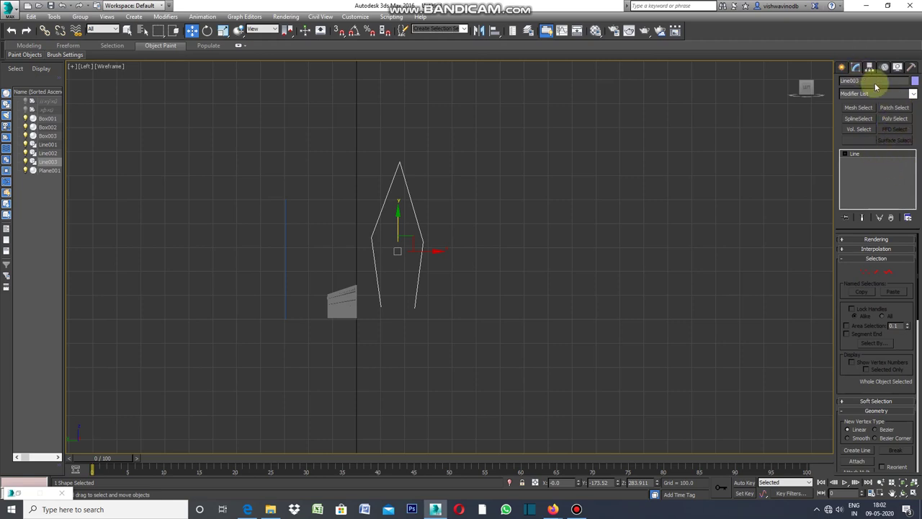
pyautogui.click(912, 93)
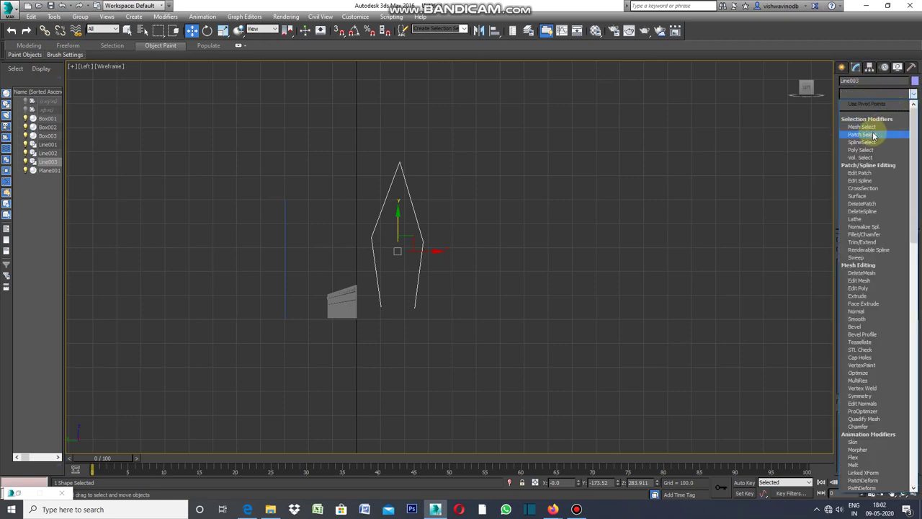
pyautogui.click(865, 182)
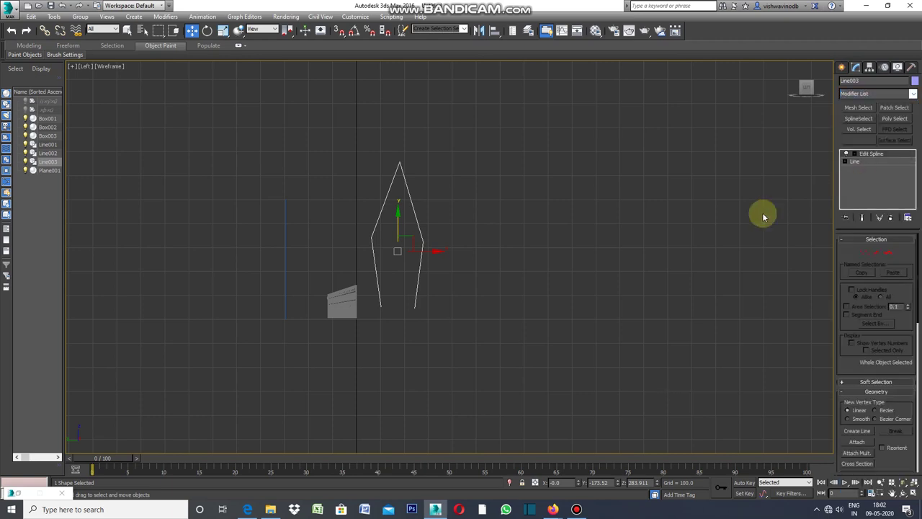
pyautogui.click(864, 252)
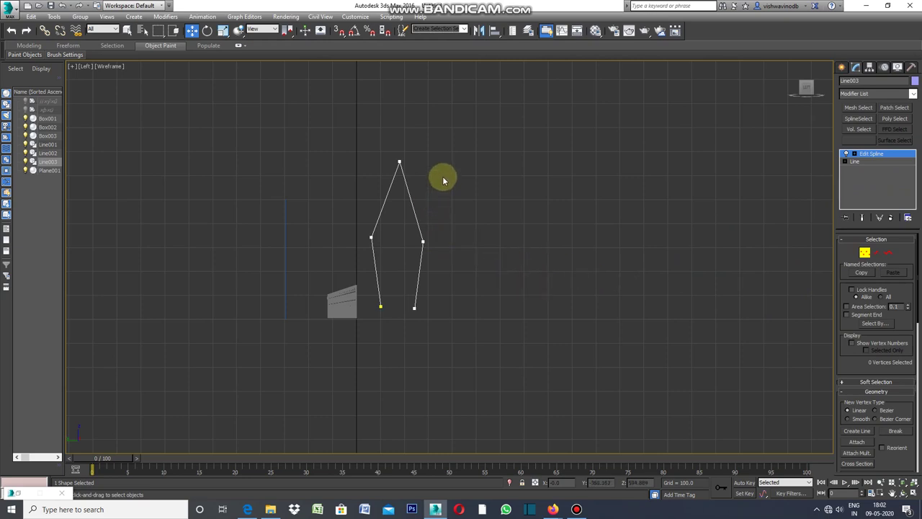
# Step: Make the arch's apex a Bezier Corner and bow its right side outward
pyautogui.moveTo(437, 140)
pyautogui.mouseDown()
pyautogui.moveTo(404, 179)
pyautogui.moveTo(372, 189)
pyautogui.mouseUp()
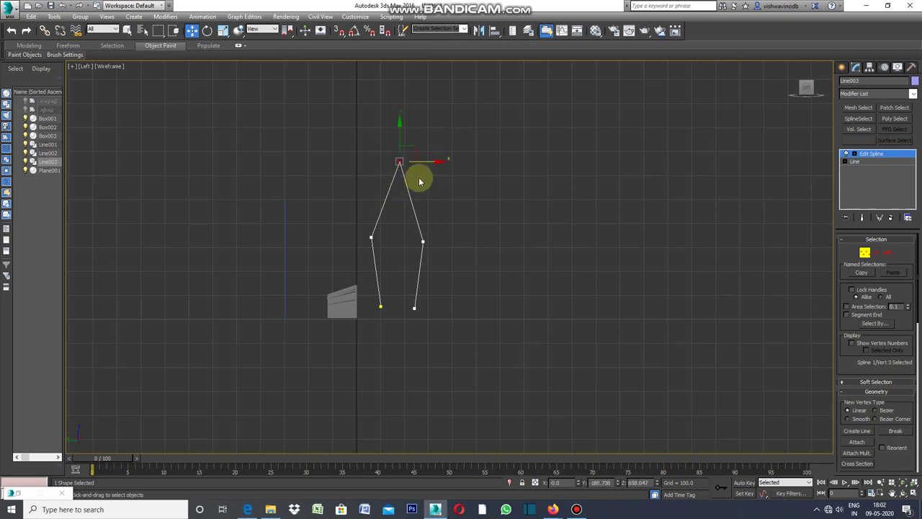
pyautogui.rightClick(420, 181)
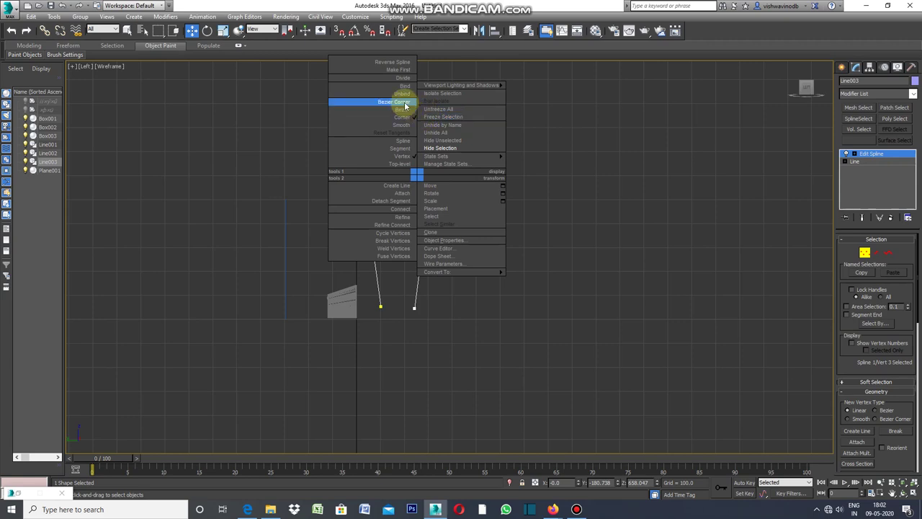
pyautogui.click(403, 102)
pyautogui.scroll(2, 396, 179)
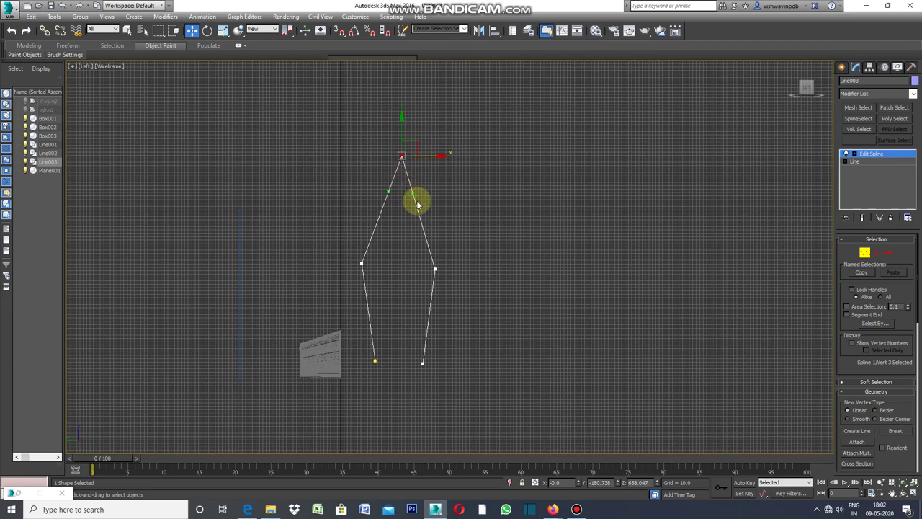
pyautogui.moveTo(413, 192); pyautogui.dragTo(414, 192)
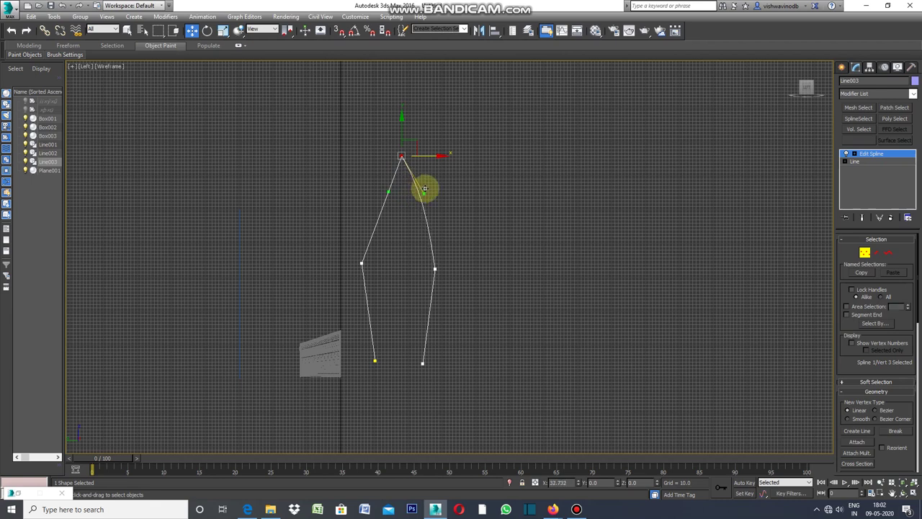
pyautogui.moveTo(428, 184)
pyautogui.mouseDown()
pyautogui.moveTo(418, 195)
pyautogui.moveTo(432, 181)
pyautogui.mouseUp()
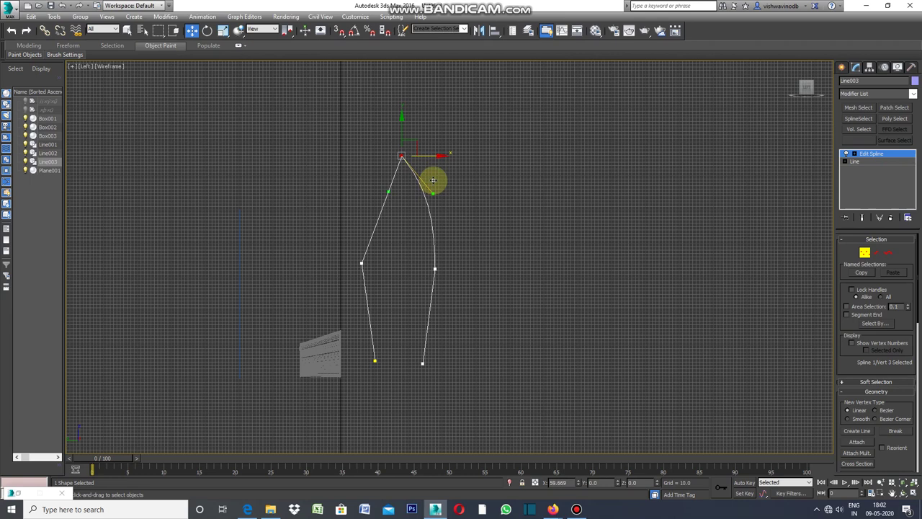
# Step: Reselect the apex and curve the arch's left side outward with its handle
pyautogui.click(389, 193)
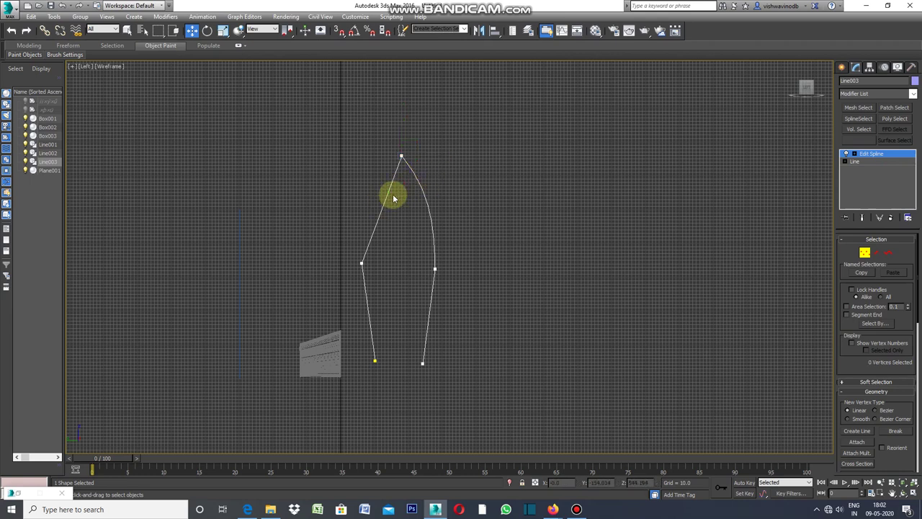
pyautogui.click(401, 155)
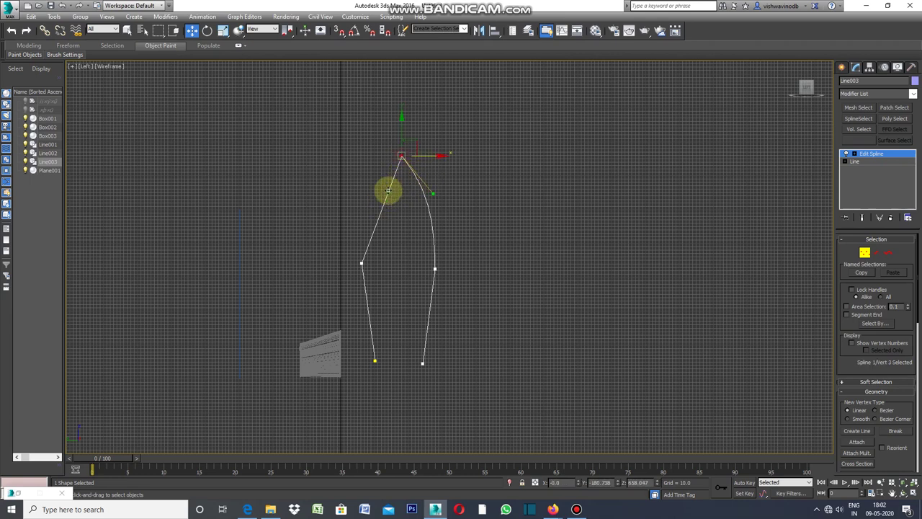
pyautogui.moveTo(385, 191); pyautogui.dragTo(349, 184)
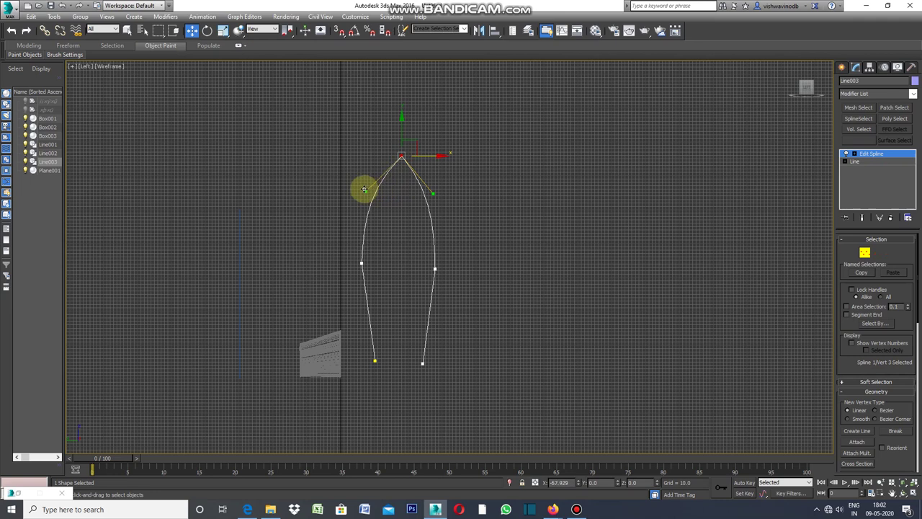
pyautogui.moveTo(349, 185); pyautogui.dragTo(355, 191)
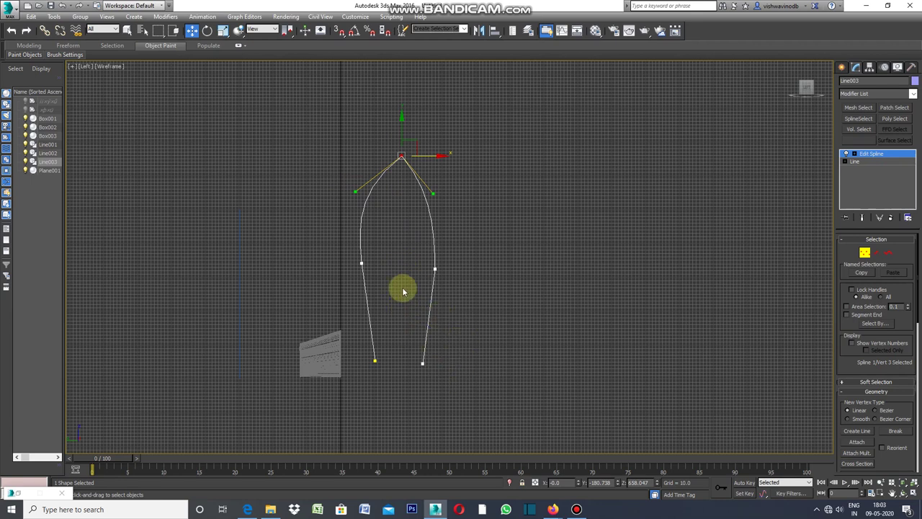
pyautogui.moveTo(380, 250)
pyautogui.mouseDown()
pyautogui.moveTo(352, 292)
pyautogui.moveTo(363, 283)
pyautogui.mouseUp()
# Step: Adjust the left side vertex's tangent to reshape the arch's lower-left curve
pyautogui.rightClick(358, 282)
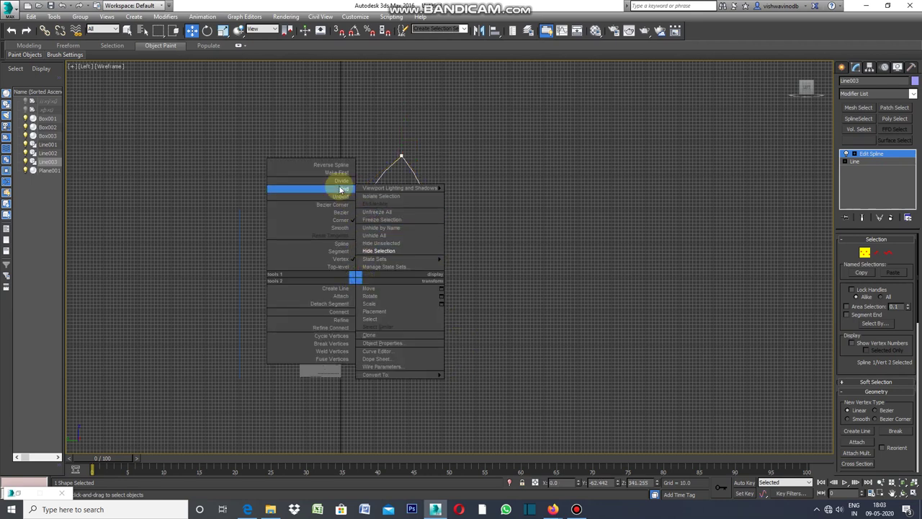
pyautogui.click(338, 207)
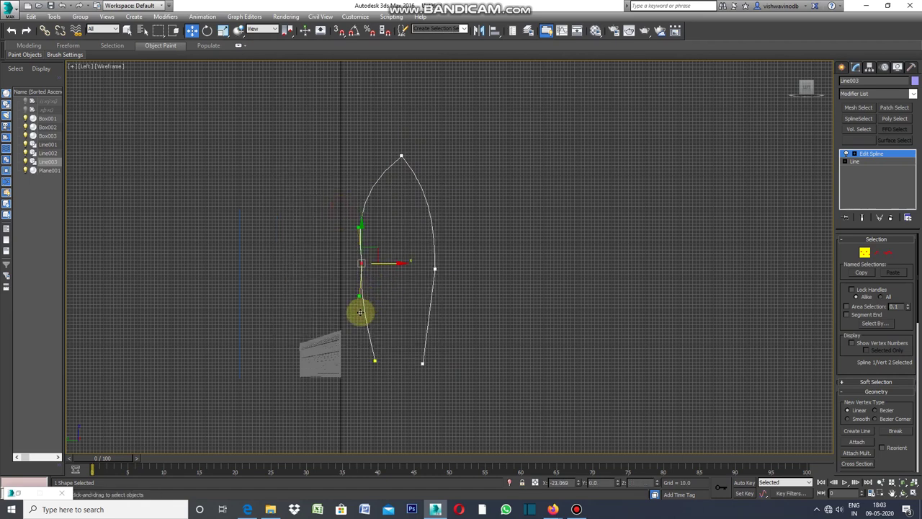
pyautogui.moveTo(358, 316); pyautogui.dragTo(364, 324)
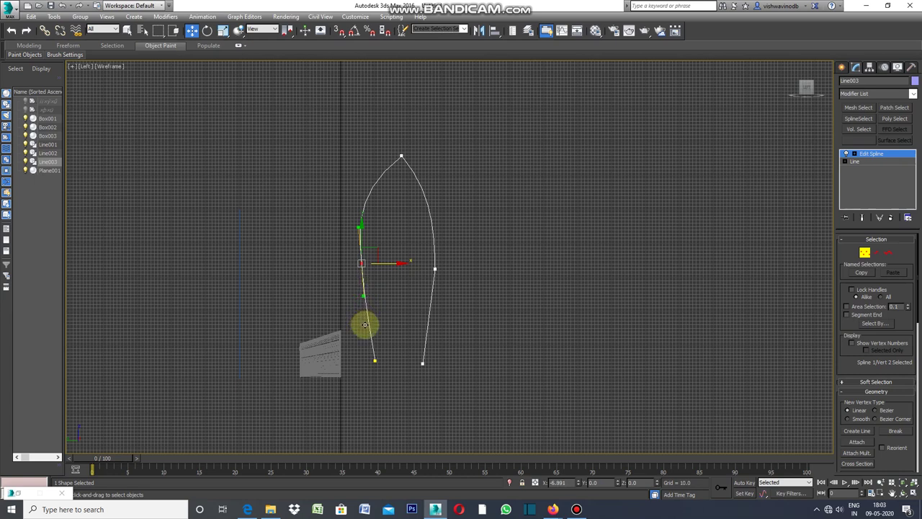
pyautogui.click(469, 300)
# Step: Convert the right middle vertex to Bezier, smoothing the arch's right side
pyautogui.moveTo(459, 258); pyautogui.dragTo(431, 282)
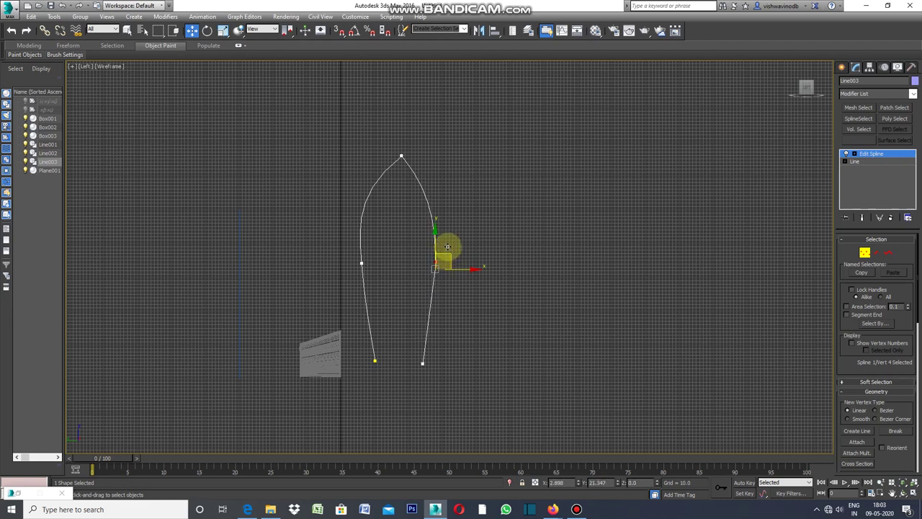
pyautogui.moveTo(447, 241); pyautogui.dragTo(446, 246)
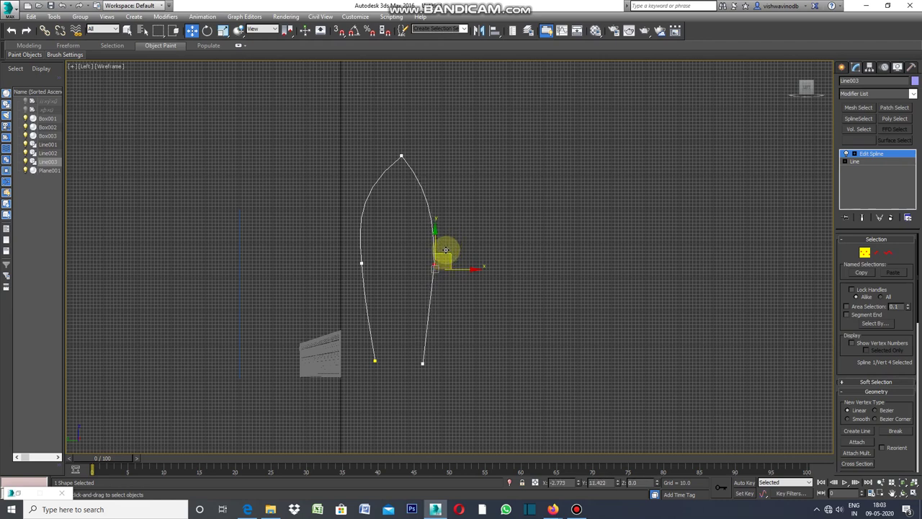
pyautogui.rightClick(467, 250)
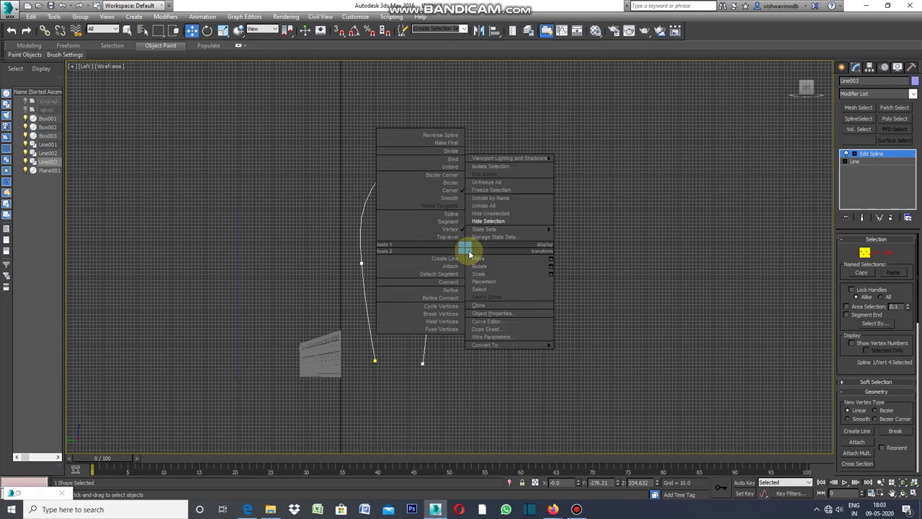
pyautogui.click(450, 183)
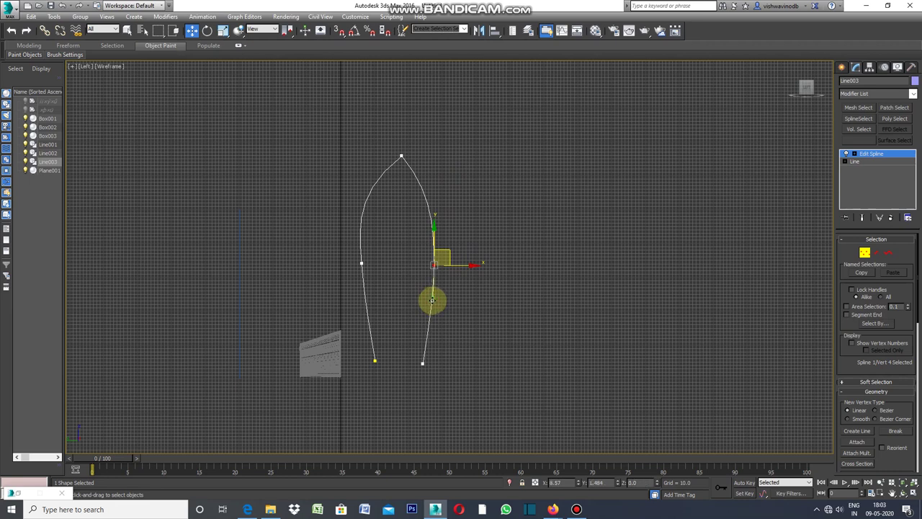
pyautogui.click(442, 252)
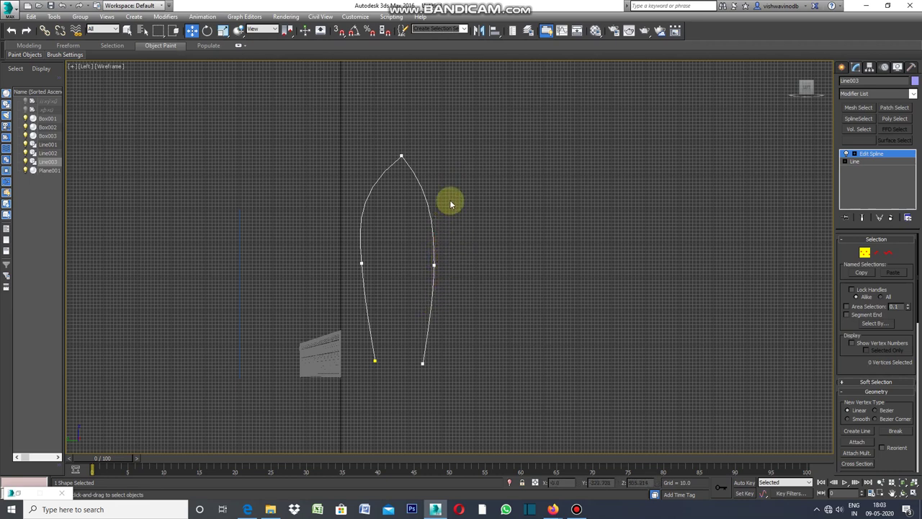
# Step: Set the top vertex to Corner for a sharp tip and lower it slightly
pyautogui.moveTo(420, 146)
pyautogui.mouseDown()
pyautogui.moveTo(389, 170)
pyautogui.moveTo(375, 157)
pyautogui.mouseUp()
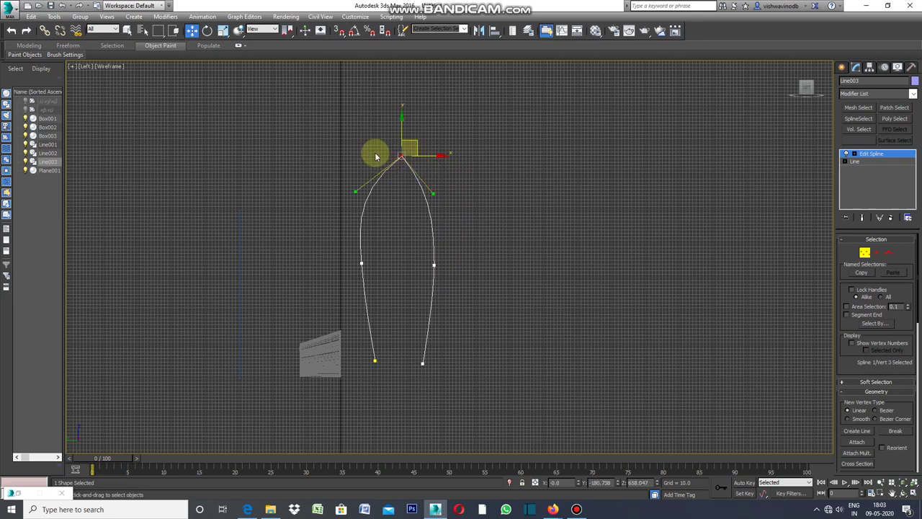
pyautogui.rightClick(375, 141)
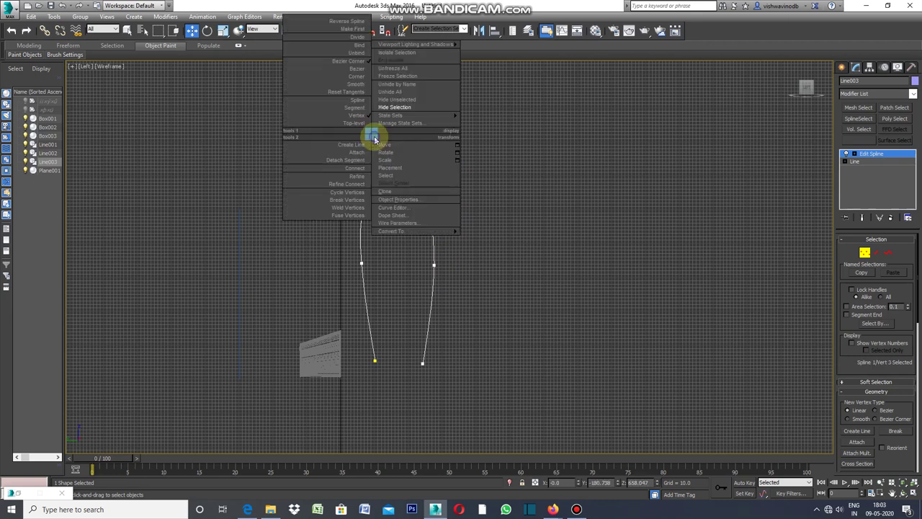
pyautogui.click(355, 76)
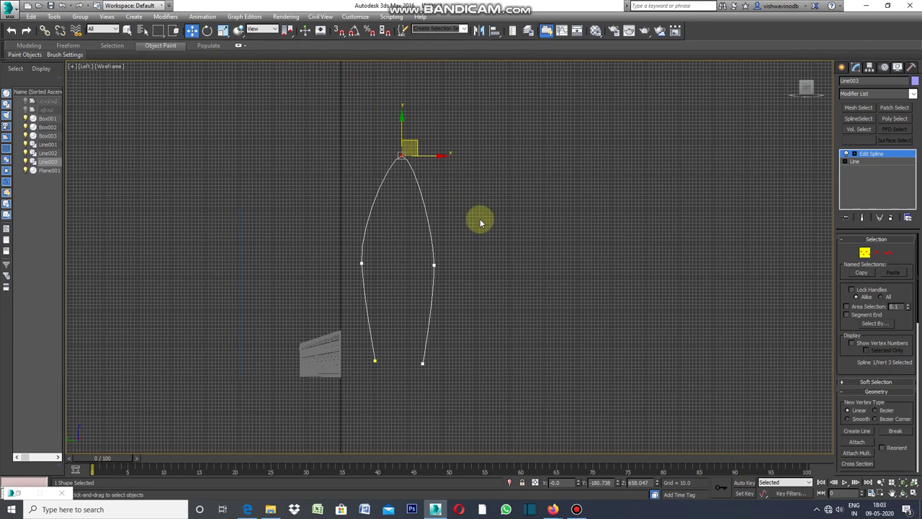
pyautogui.scroll(2, 393, 146)
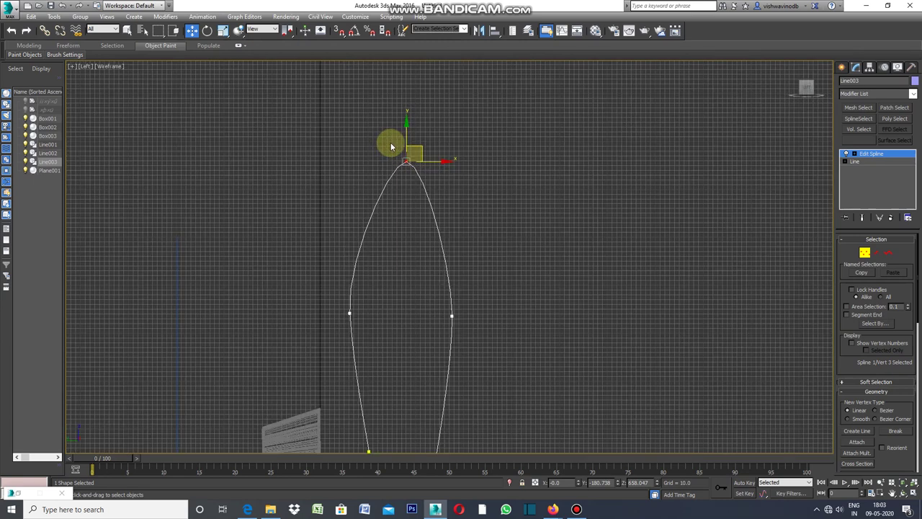
pyautogui.click(455, 201)
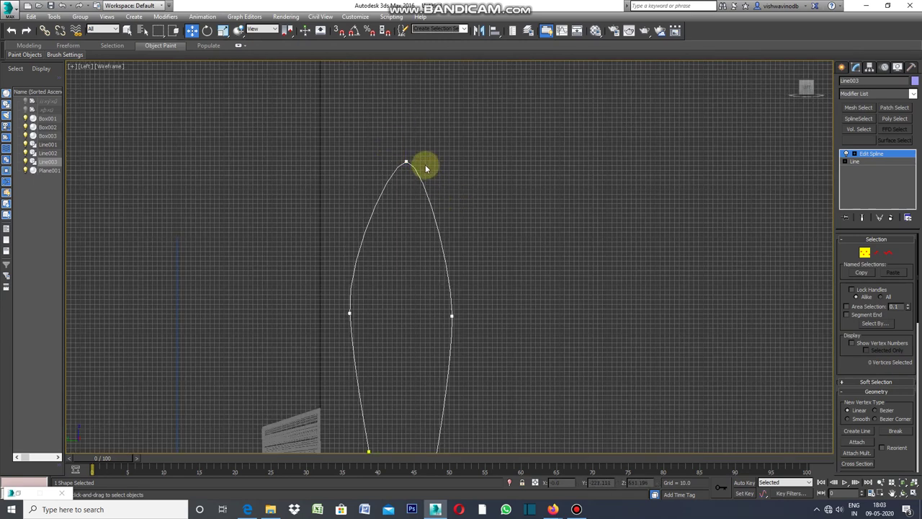
pyautogui.click(406, 162)
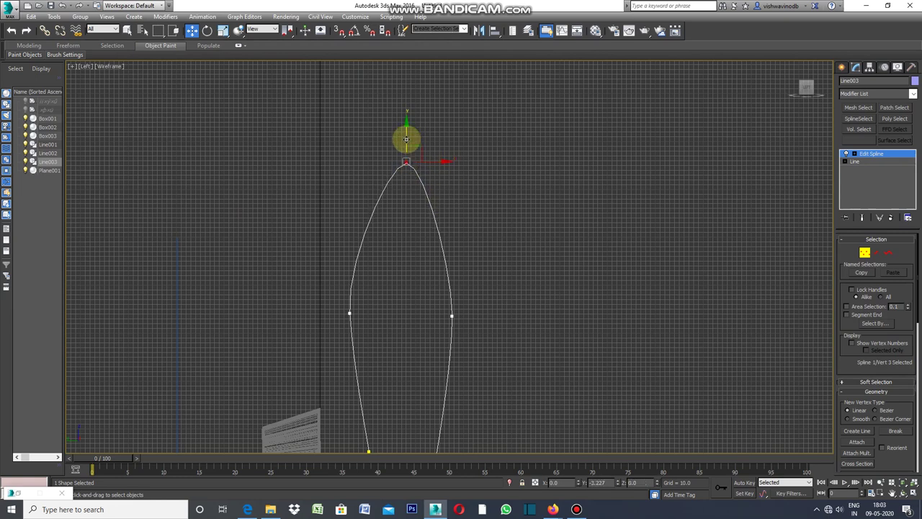
pyautogui.moveTo(405, 141); pyautogui.dragTo(415, 151)
pyautogui.scroll(-3, 414, 148)
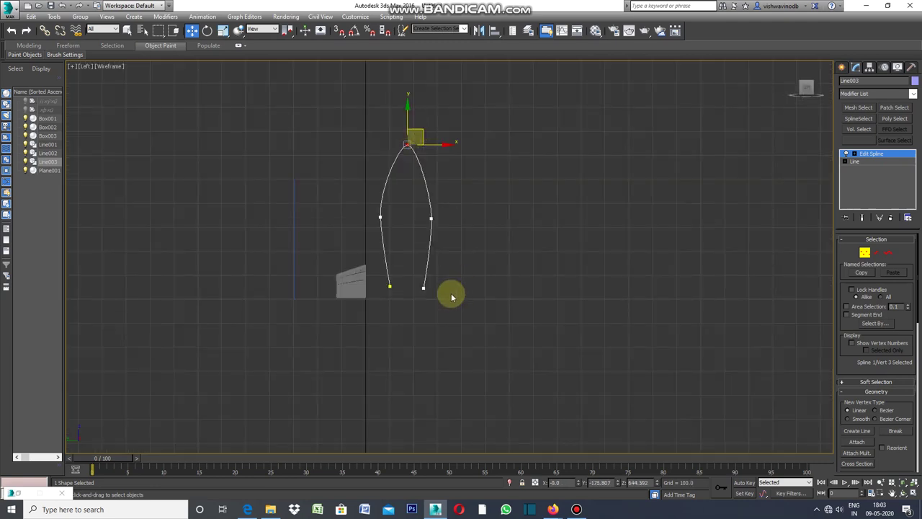
pyautogui.scroll(2, 432, 233)
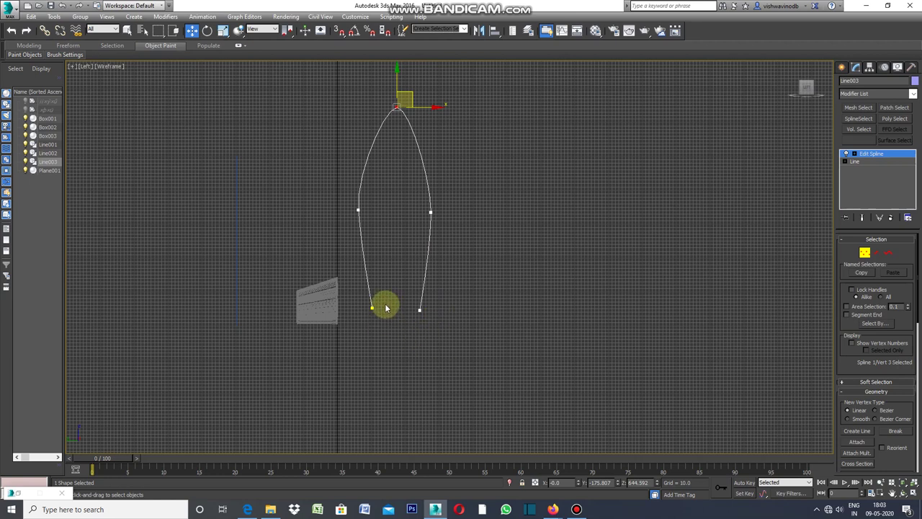
pyautogui.scroll(-2, 430, 317)
pyautogui.click(453, 295)
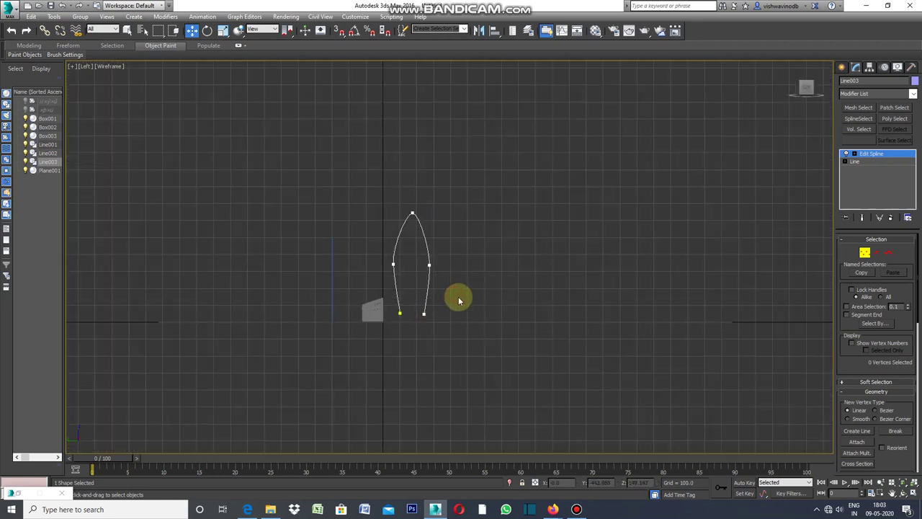
# Step: Check the right vertex, return to the Create panel, and reselect Line003
pyautogui.click(427, 265)
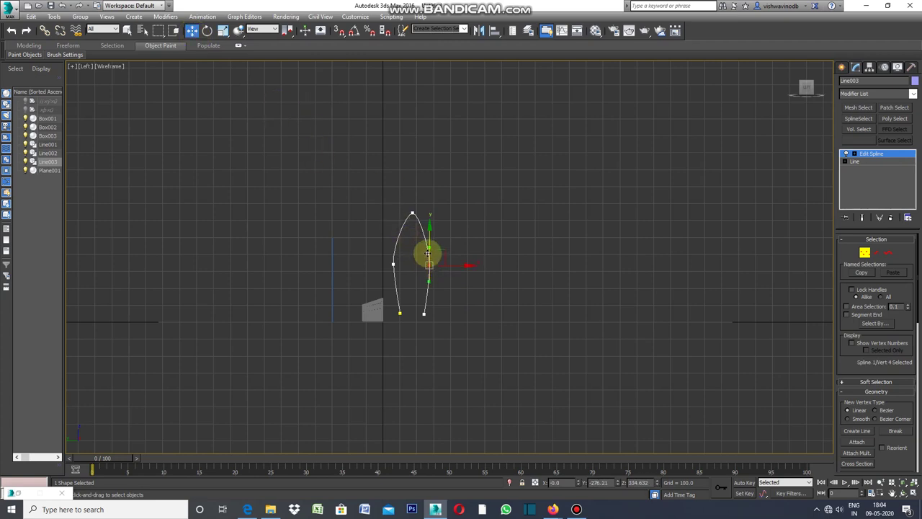
pyautogui.click(417, 240)
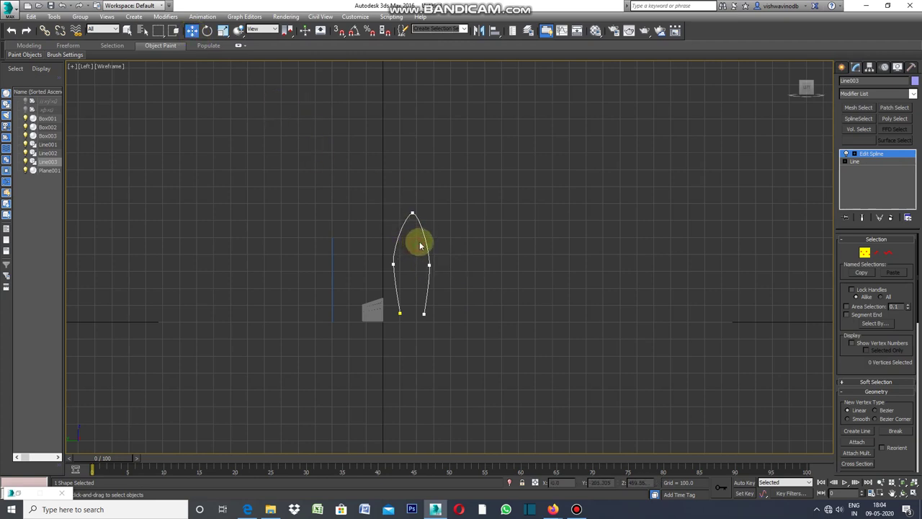
pyautogui.click(842, 67)
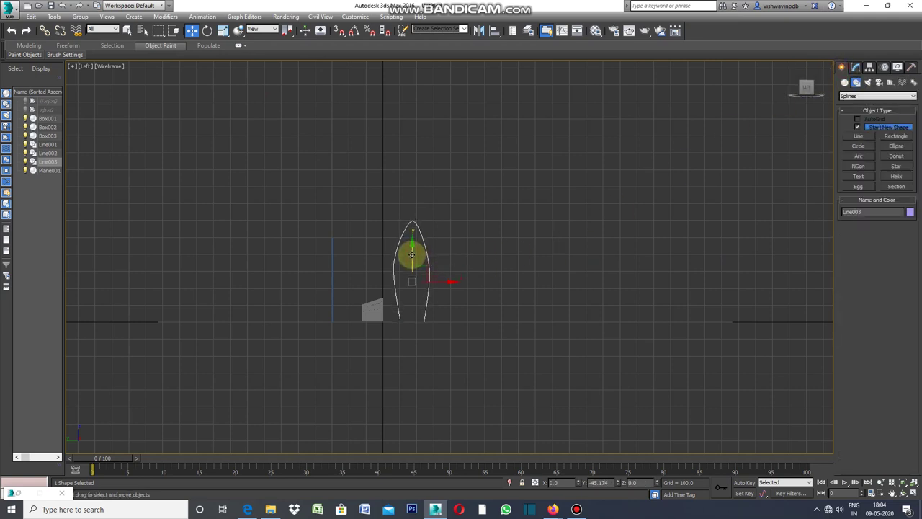
pyautogui.click(462, 253)
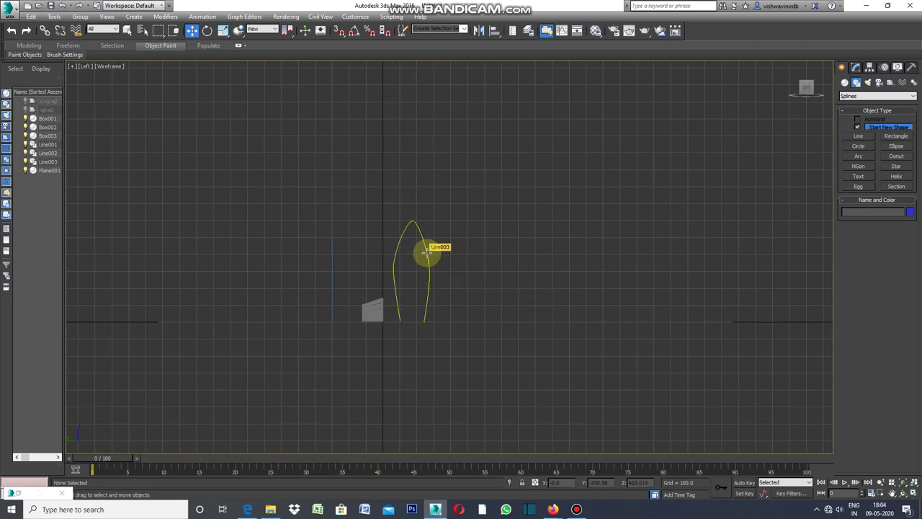
pyautogui.click(426, 252)
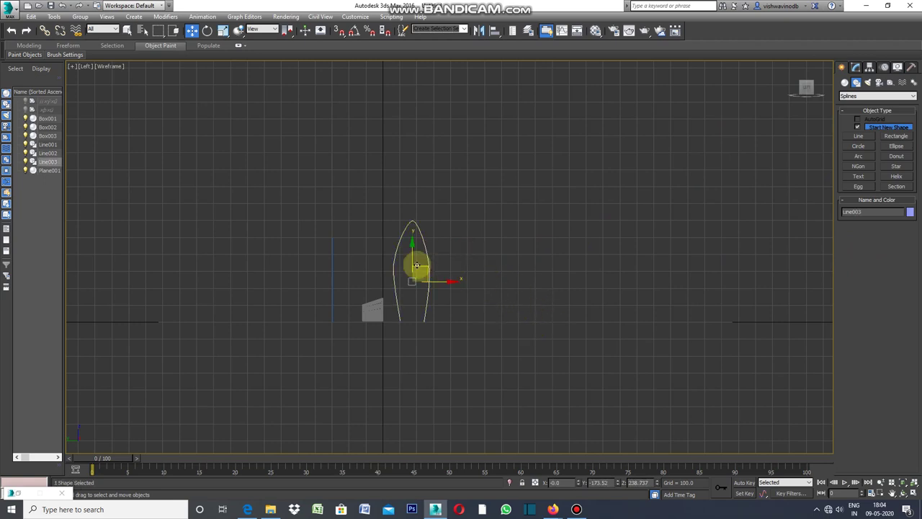
pyautogui.scroll(3, 417, 265)
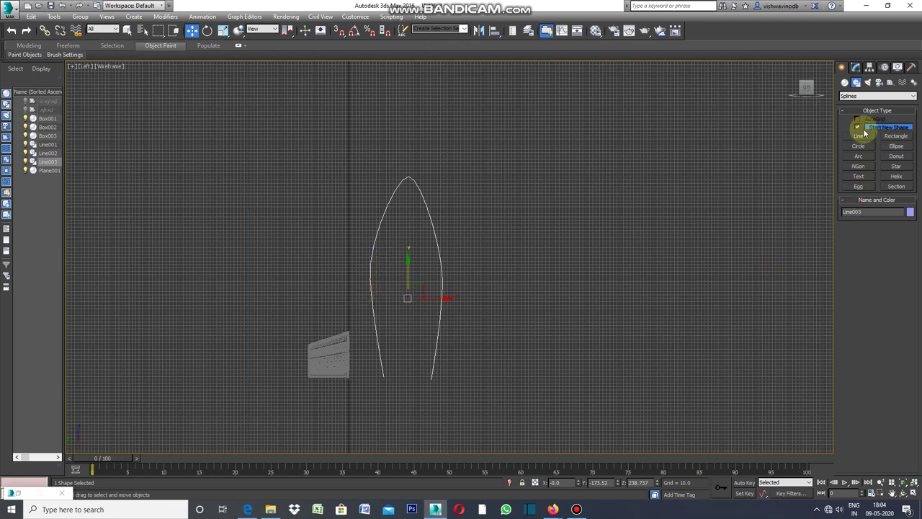
# Step: Back at vertex level, tweak the left middle vertex's upper tangent handle
pyautogui.click(856, 68)
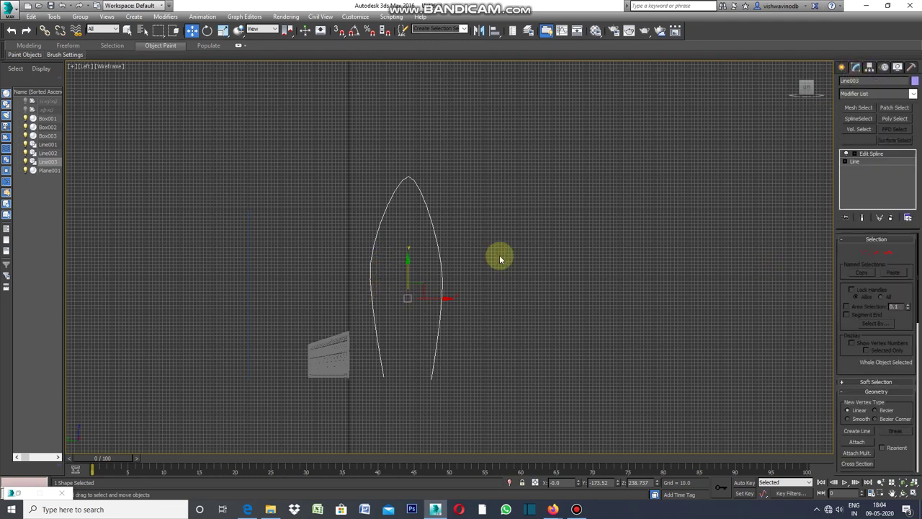
pyautogui.click(864, 252)
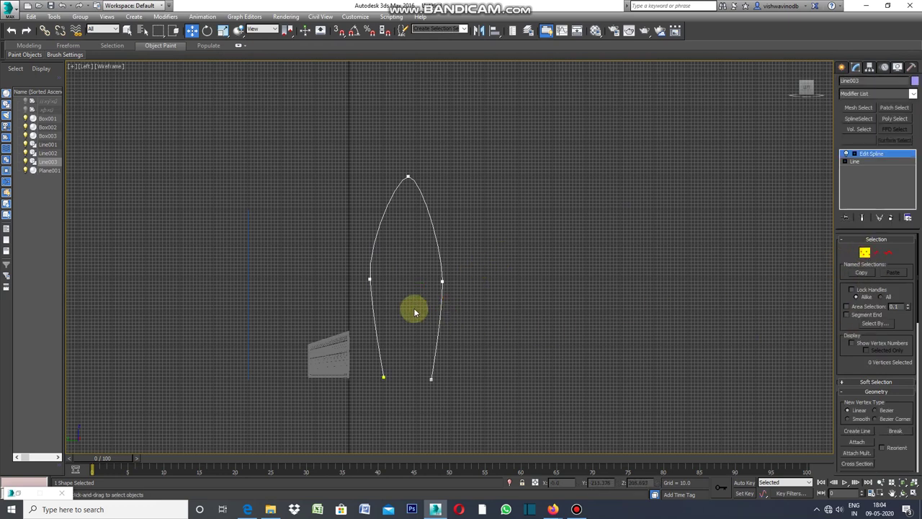
pyautogui.moveTo(410, 264); pyautogui.dragTo(370, 300)
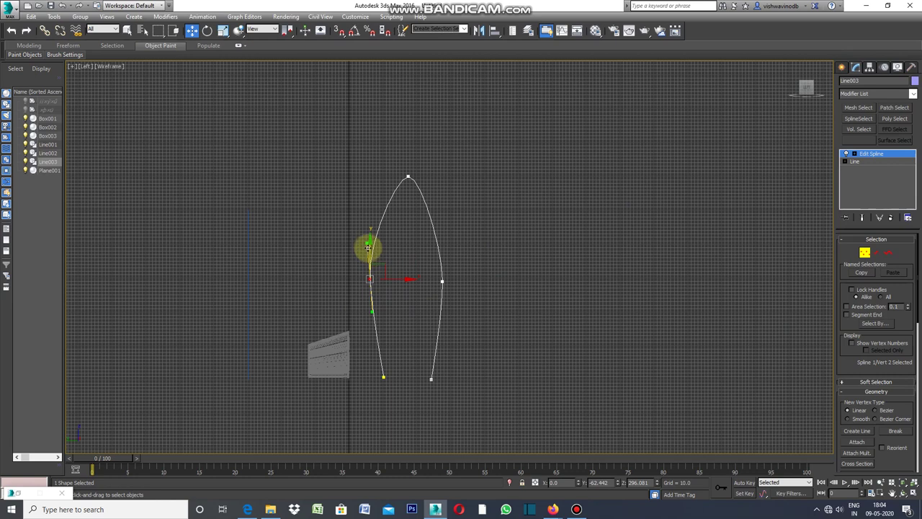
pyautogui.moveTo(365, 245); pyautogui.dragTo(370, 244)
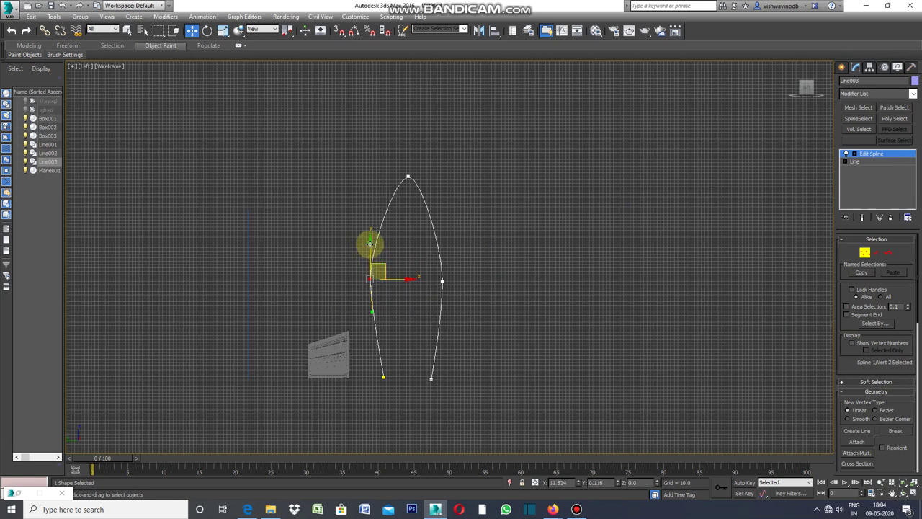
pyautogui.moveTo(377, 245); pyautogui.dragTo(363, 249)
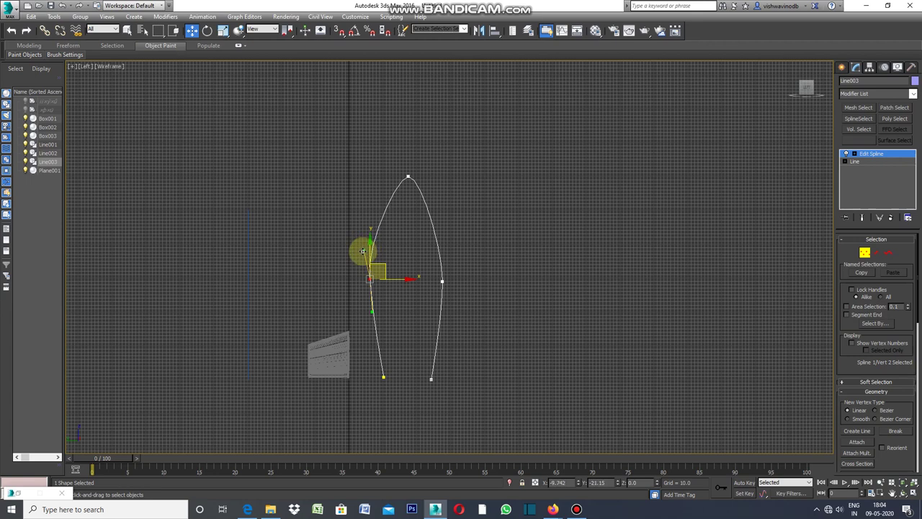
pyautogui.click(391, 315)
pyautogui.click(369, 280)
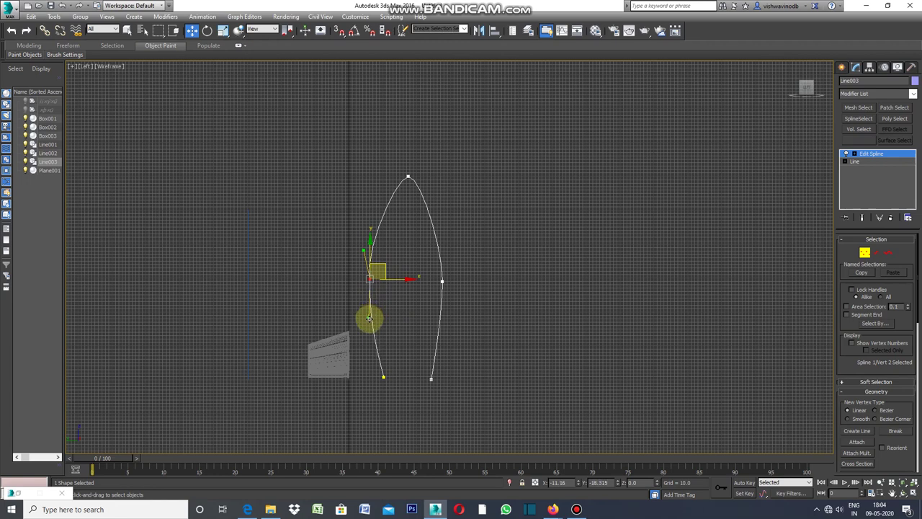
pyautogui.click(462, 301)
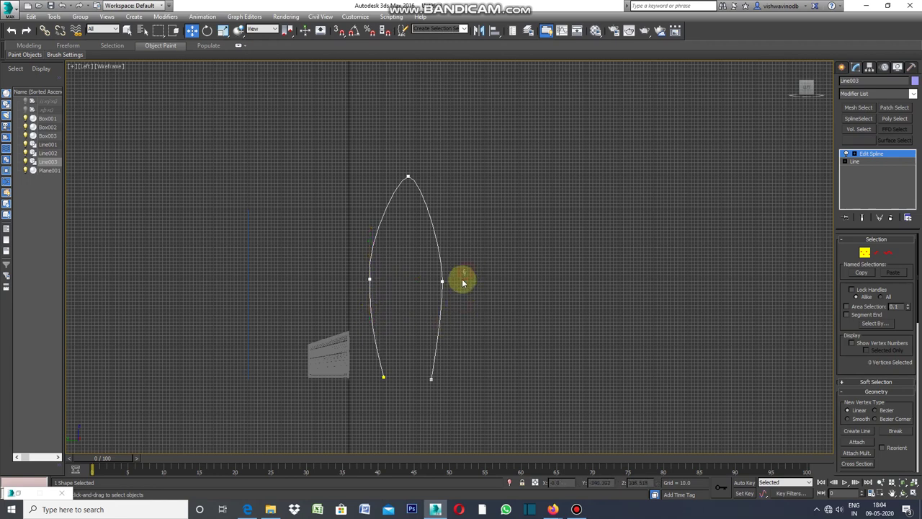
# Step: Reshape the right middle vertex's lower curve to match the left, then leave vertex editing
pyautogui.moveTo(463, 271); pyautogui.dragTo(427, 307)
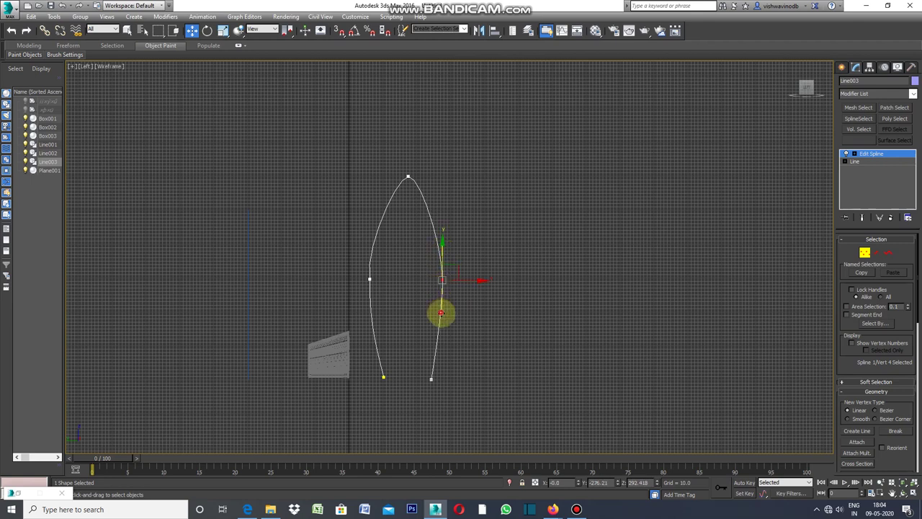
pyautogui.moveTo(441, 312)
pyautogui.mouseDown()
pyautogui.moveTo(442, 256)
pyautogui.moveTo(474, 242)
pyautogui.moveTo(439, 244)
pyautogui.mouseUp()
pyautogui.click(441, 322)
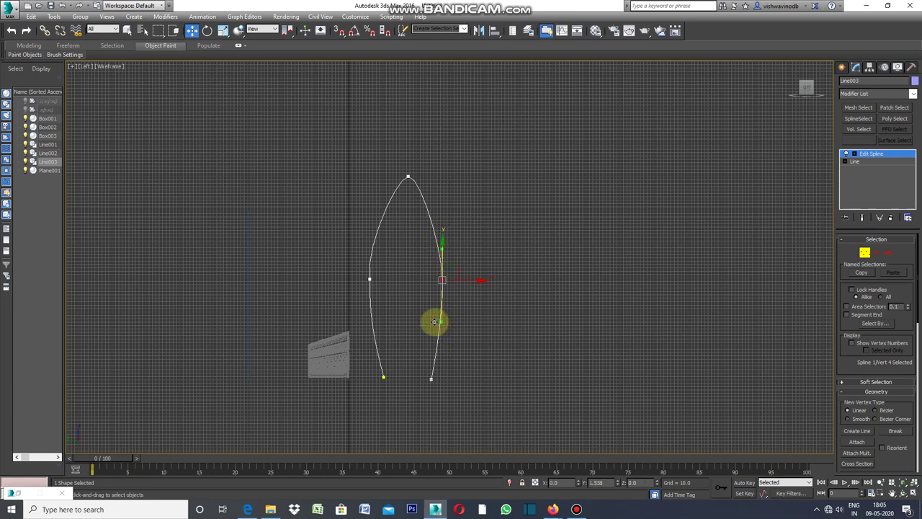
pyautogui.click(461, 309)
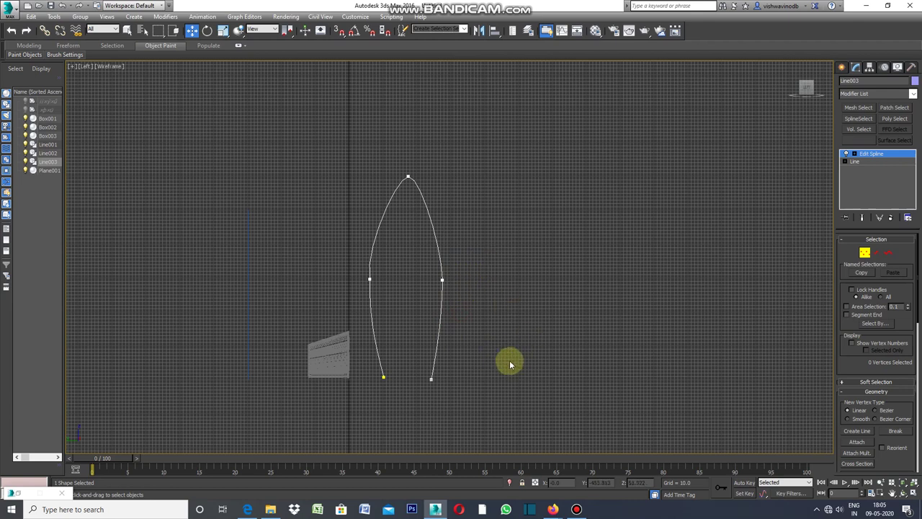
pyautogui.click(842, 68)
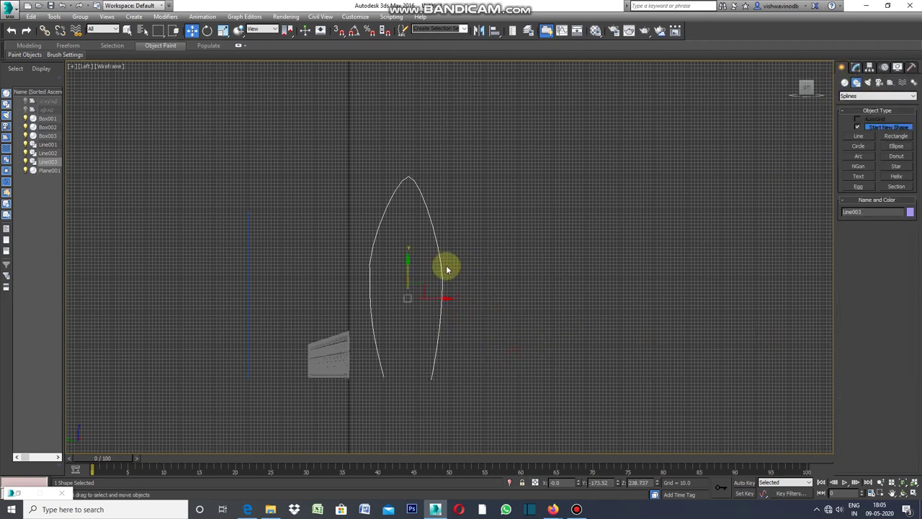
# Step: Shift-scale Line003 uniformly to clone an enlarged copy, Line004
pyautogui.click(223, 32)
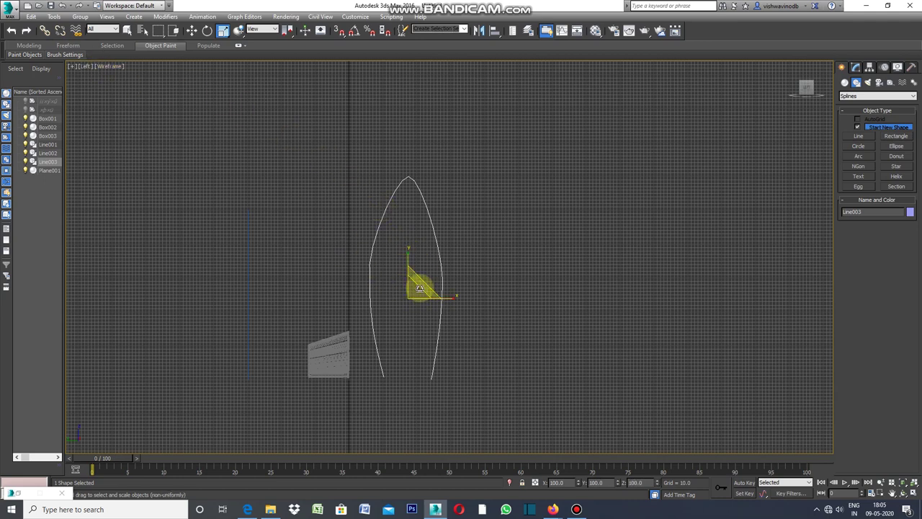
pyautogui.keyDown('shift'); pyautogui.moveTo(423, 283); pyautogui.dragTo(430, 282); pyautogui.keyUp('shift')
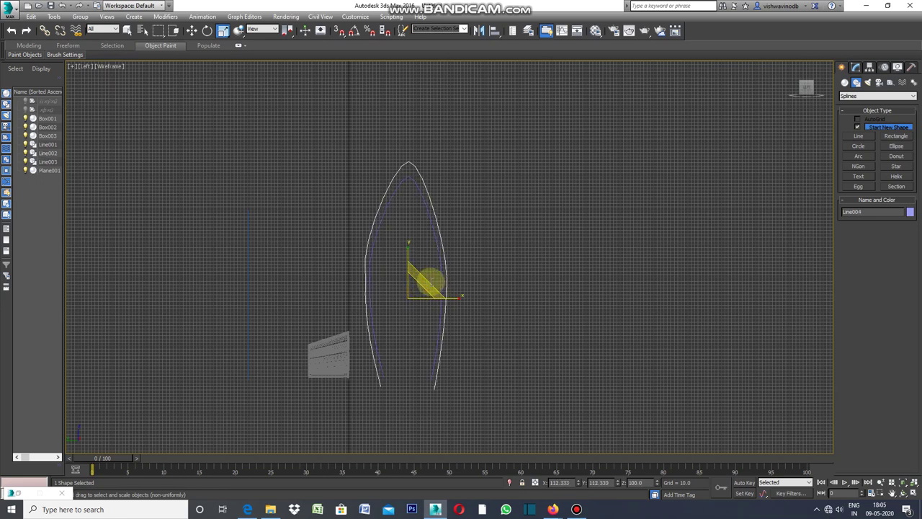
pyautogui.keyDown('shift'); pyautogui.moveTo(429, 281); pyautogui.dragTo(430, 283); pyautogui.keyUp('shift')
pyautogui.click(463, 295)
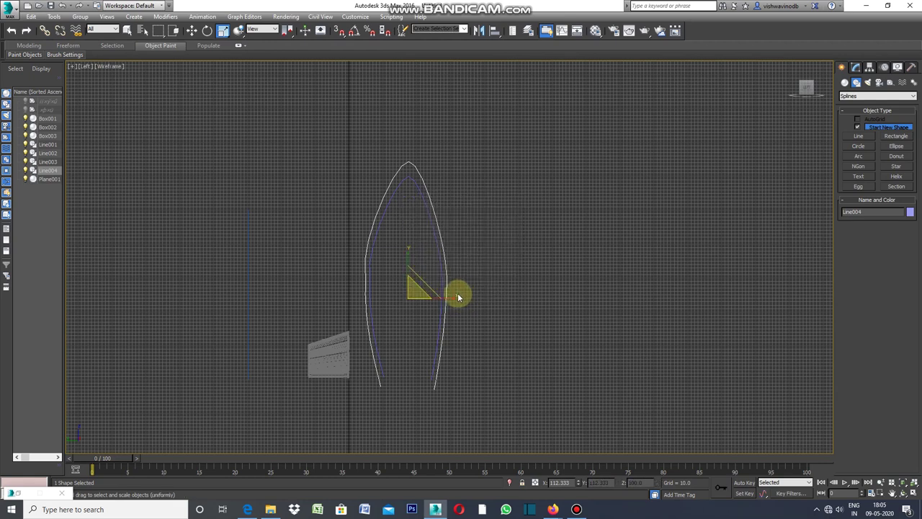
pyautogui.click(469, 267)
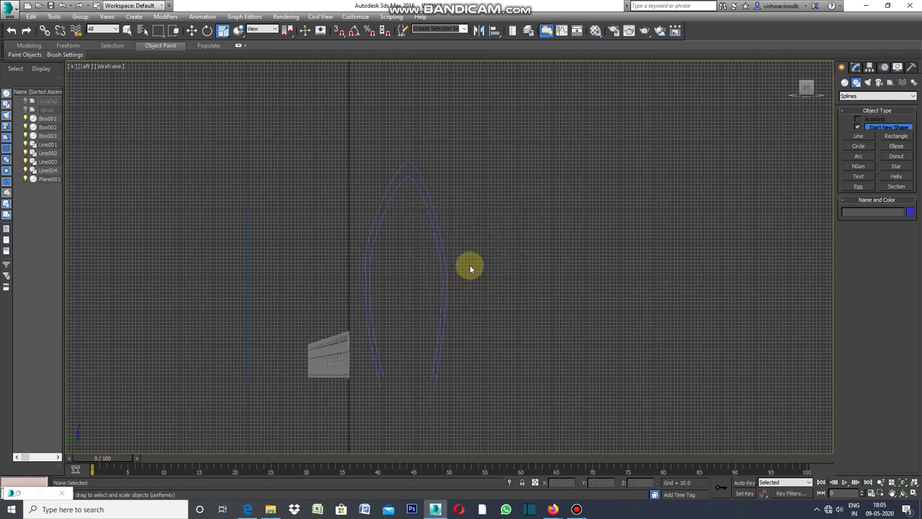
# Step: Select Line003 and restore the four-viewport layout
pyautogui.click(418, 189)
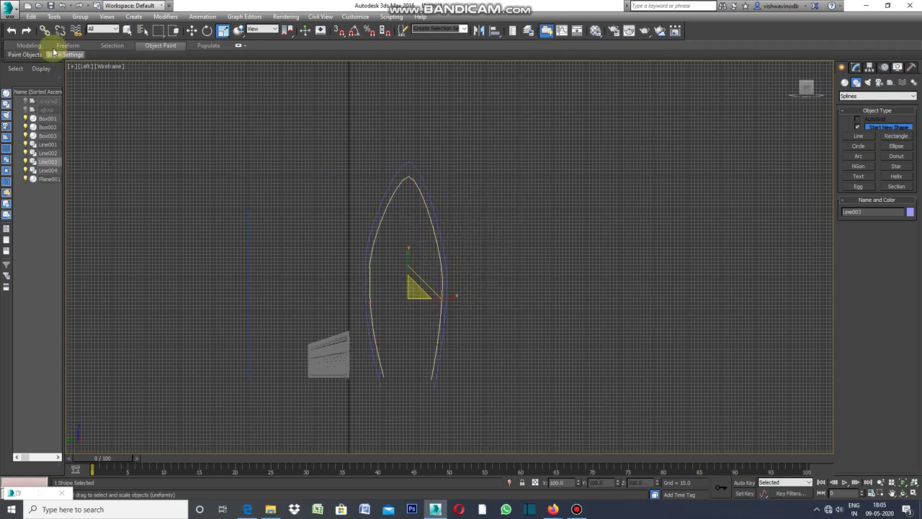
pyautogui.click(71, 65)
pyautogui.click(98, 76)
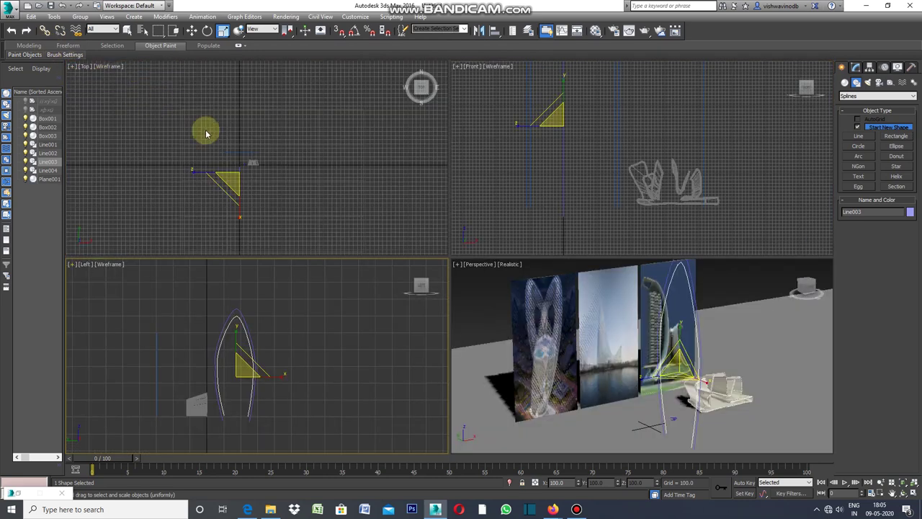
# Step: Shift-move Line004 along Y to create the offset copy Line005
pyautogui.click(190, 30)
pyautogui.scroll(3, 202, 161)
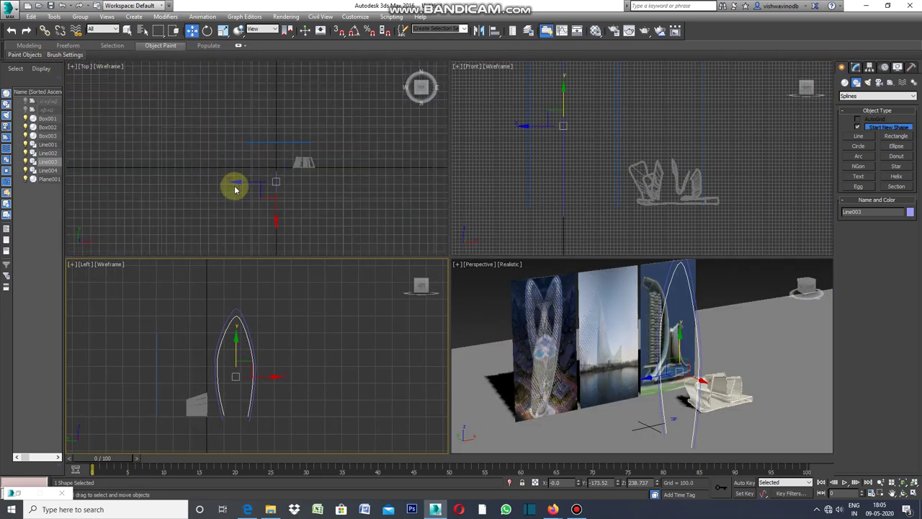
pyautogui.click(276, 213)
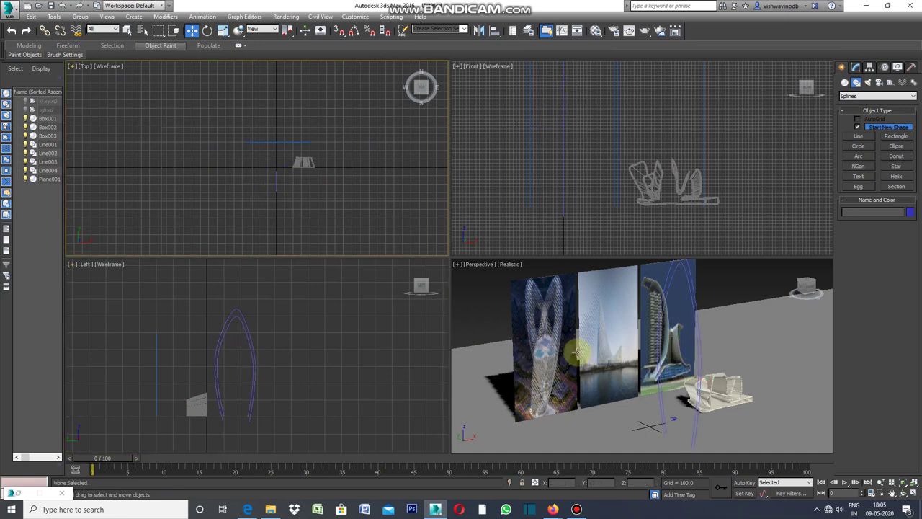
pyautogui.click(677, 303)
pyautogui.click(670, 277)
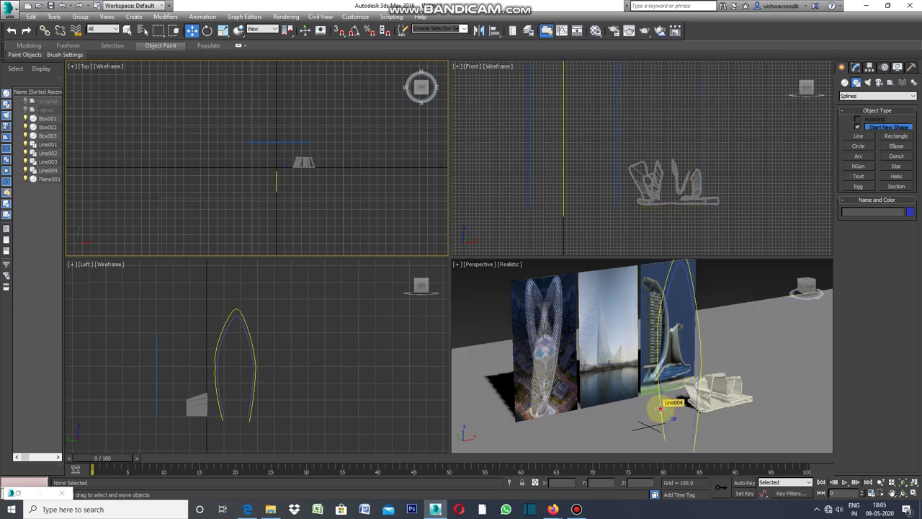
pyautogui.click(660, 408)
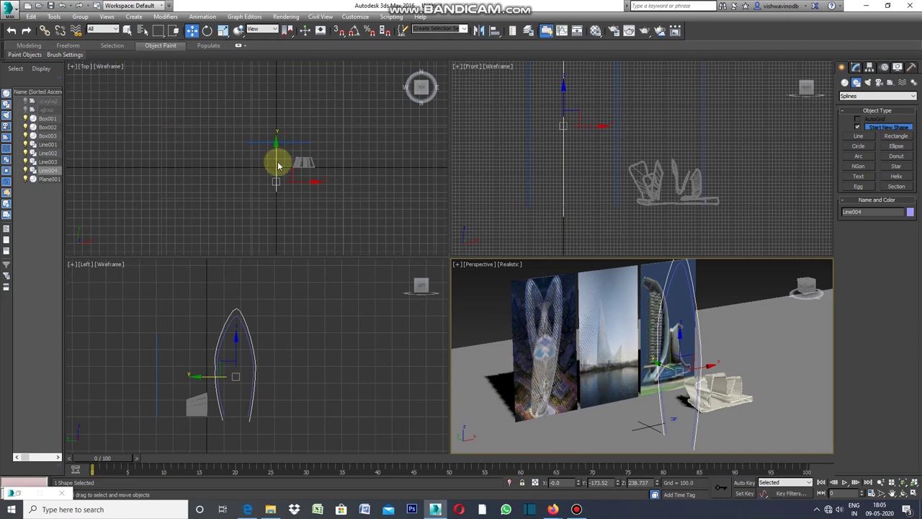
pyautogui.keyDown('shift'); pyautogui.moveTo(276, 164); pyautogui.dragTo(276, 157); pyautogui.keyUp('shift')
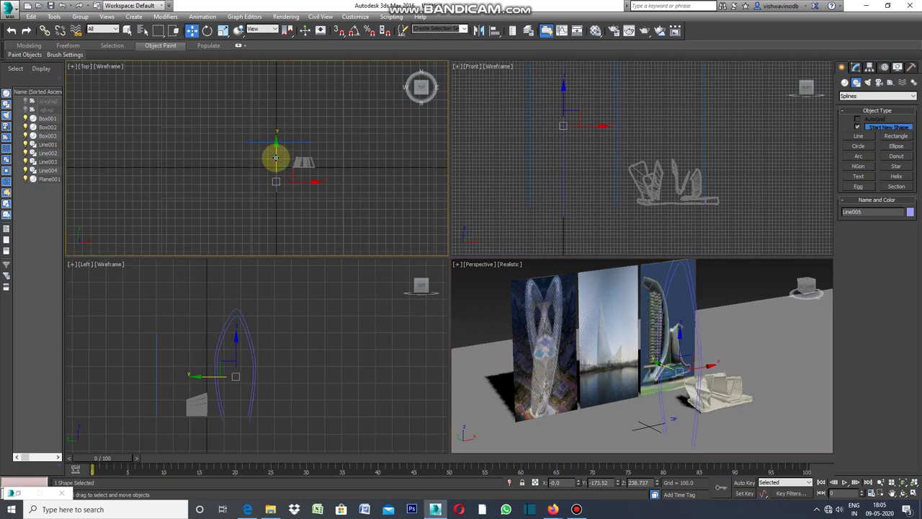
pyautogui.keyDown('shift'); pyautogui.moveTo(276, 156); pyautogui.dragTo(276, 151); pyautogui.keyUp('shift')
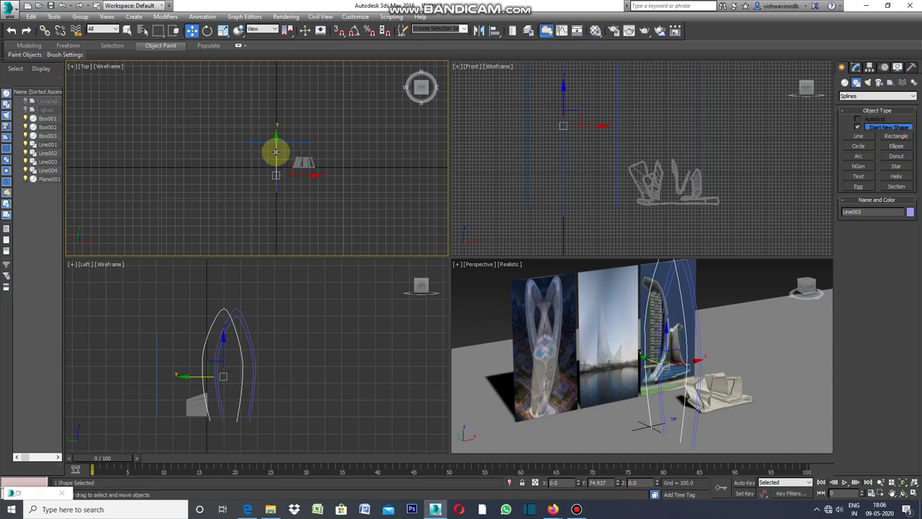
pyautogui.keyDown('shift'); pyautogui.moveTo(275, 150); pyautogui.dragTo(276, 149); pyautogui.keyUp('shift')
pyautogui.click(462, 294)
# Step: Shift Line003 along X, then Shift-drag it left to start the copy Line006
pyautogui.click(716, 277)
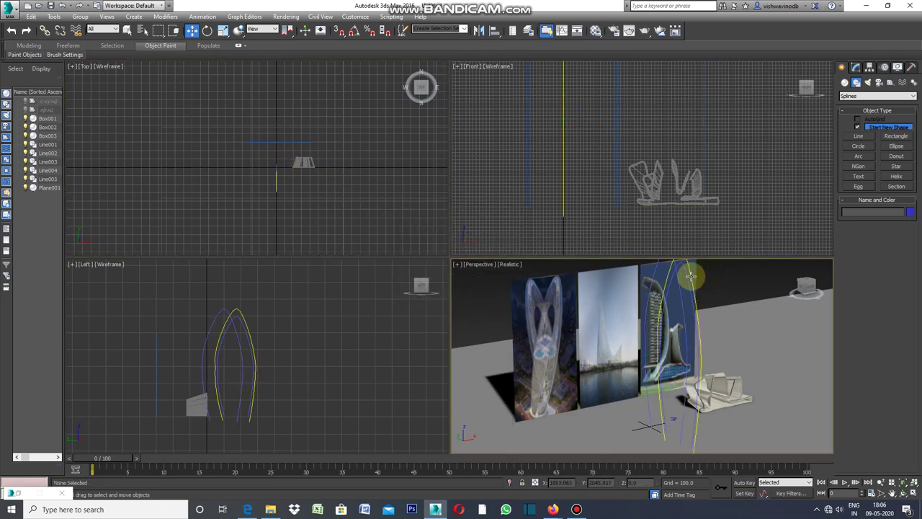
pyautogui.click(690, 275)
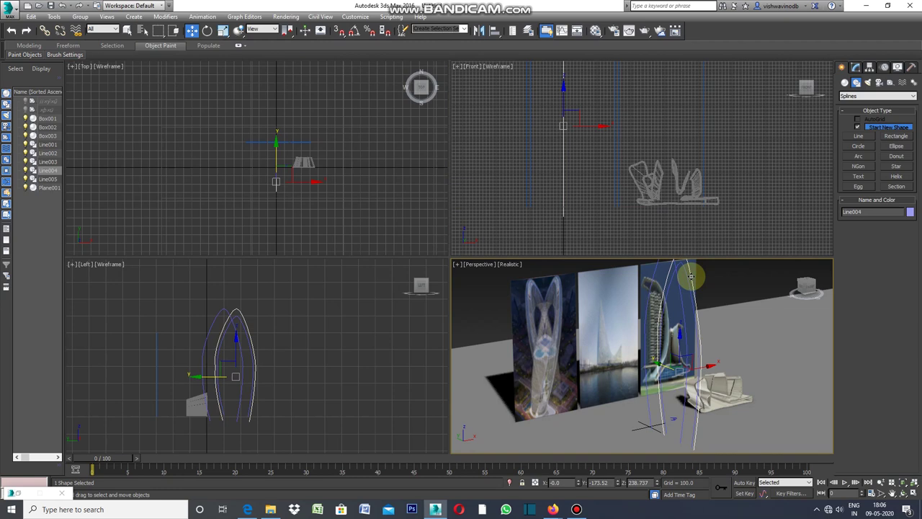
pyautogui.click(664, 292)
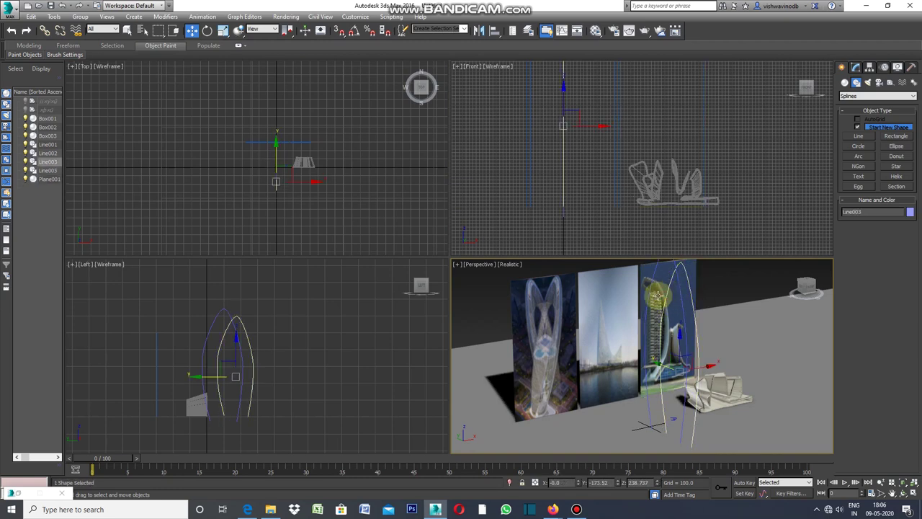
pyautogui.scroll(3, 274, 165)
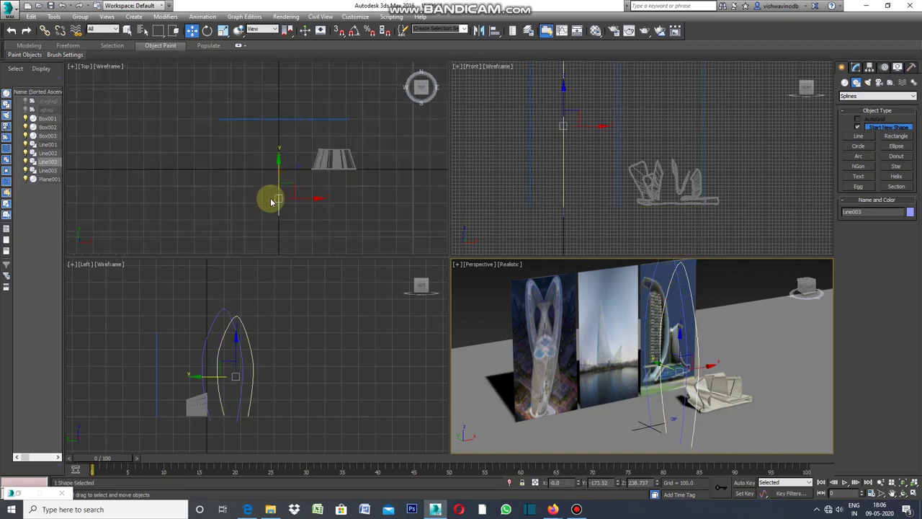
pyautogui.scroll(2, 285, 204)
pyautogui.scroll(2, 230, 170)
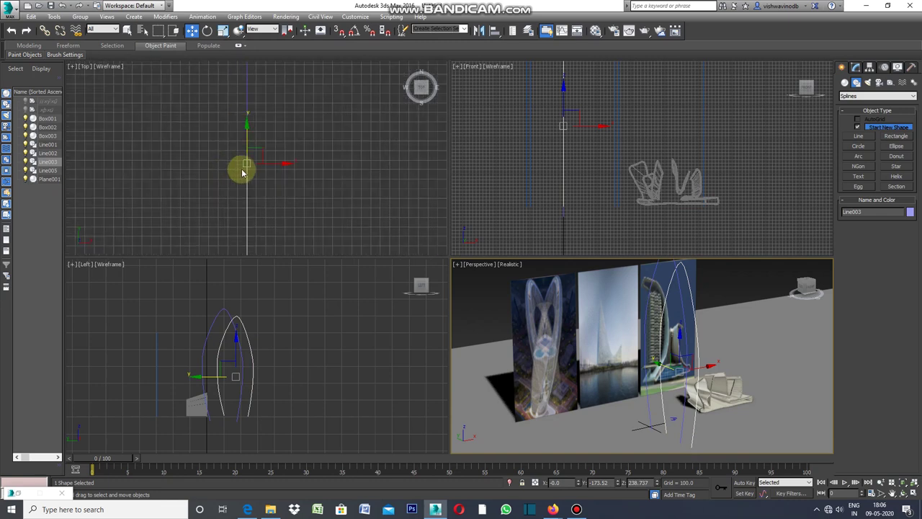
pyautogui.scroll(-1, 270, 176)
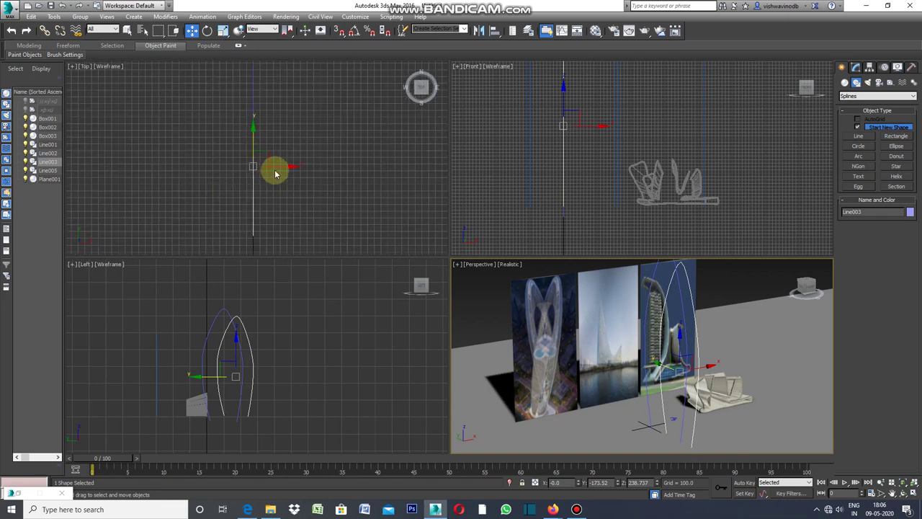
pyautogui.click(276, 169)
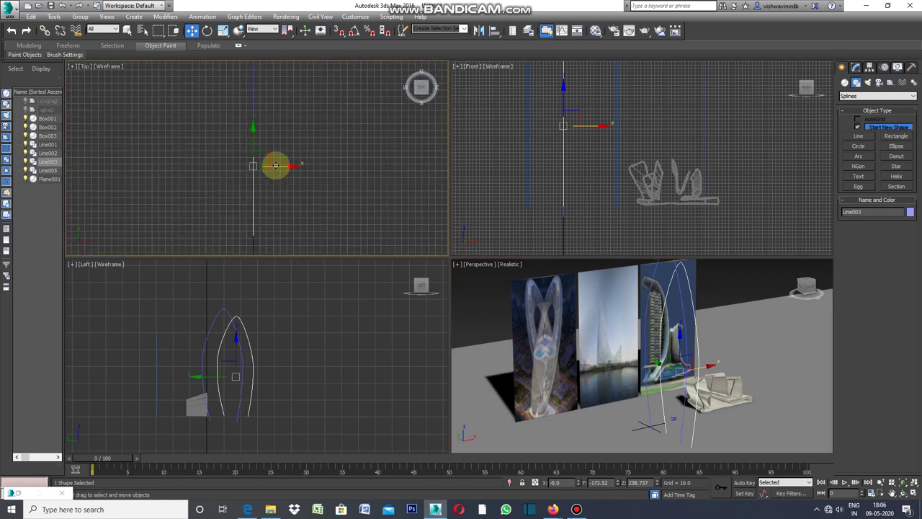
pyautogui.moveTo(276, 166); pyautogui.dragTo(298, 171)
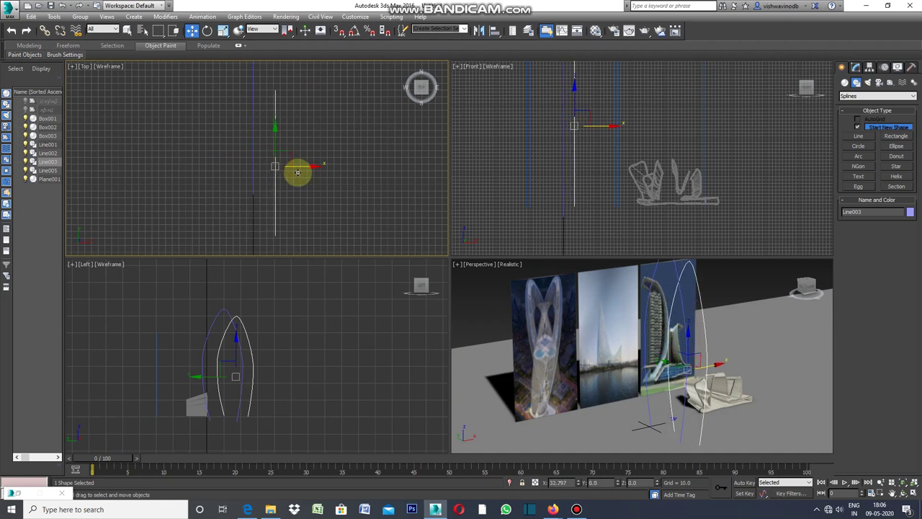
pyautogui.moveTo(298, 171); pyautogui.dragTo(292, 173)
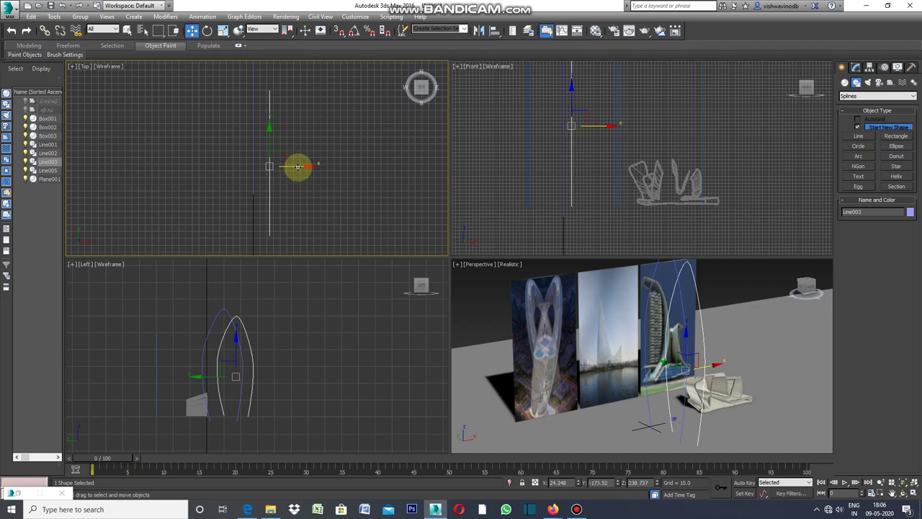
pyautogui.keyDown('shift'); pyautogui.moveTo(293, 165); pyautogui.dragTo(261, 175); pyautogui.keyUp('shift')
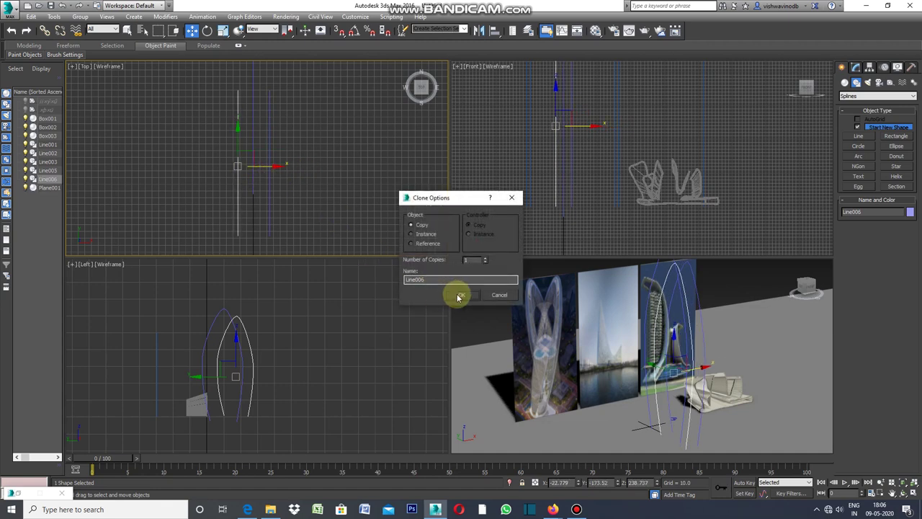
# Step: Confirm the Line006 copy and slide Line005 along Y toward the other arches
pyautogui.click(460, 295)
pyautogui.click(360, 209)
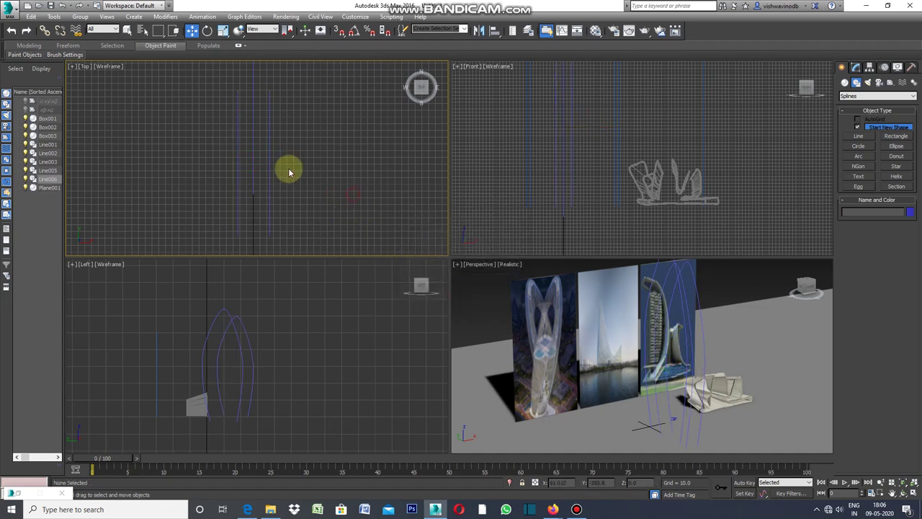
pyautogui.click(252, 150)
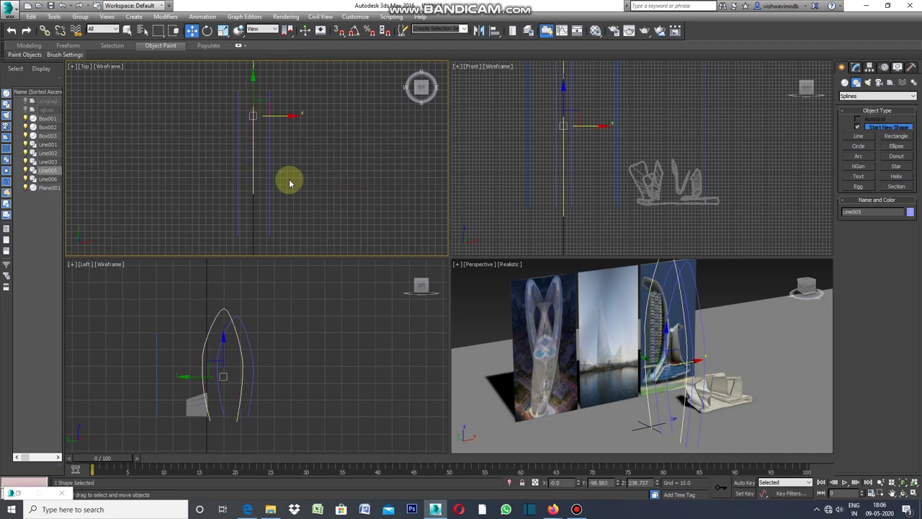
pyautogui.scroll(-2, 290, 184)
pyautogui.moveTo(263, 105); pyautogui.dragTo(261, 139)
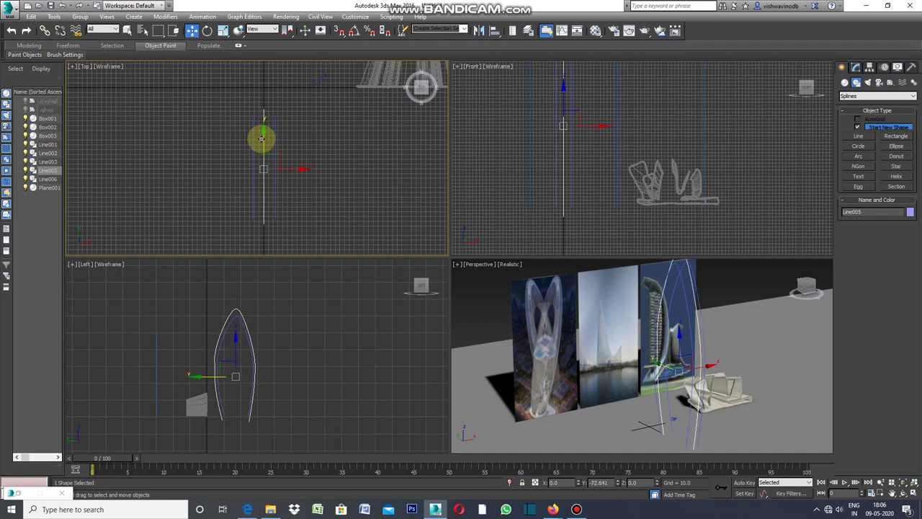
pyautogui.click(336, 186)
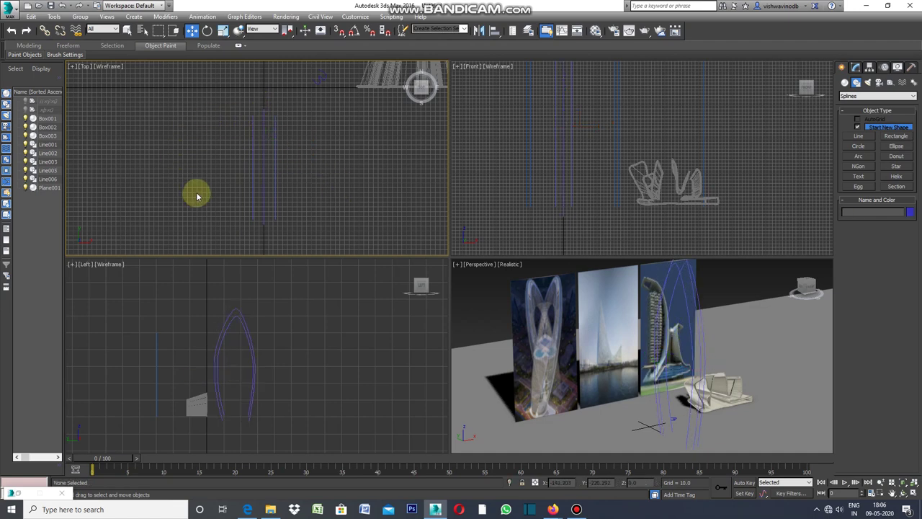
# Step: Maximize the Perspective viewport to show the arches beside the reference images
pyautogui.click(460, 268)
pyautogui.click(457, 265)
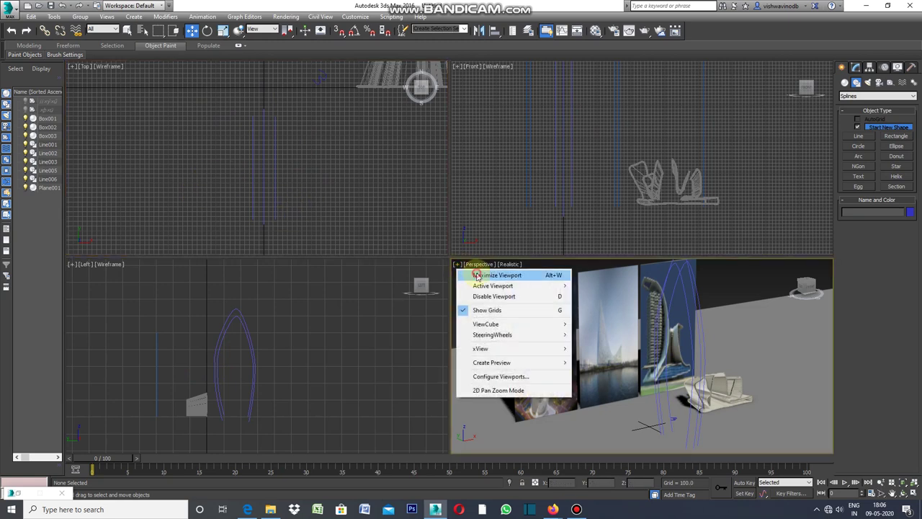
pyautogui.click(476, 275)
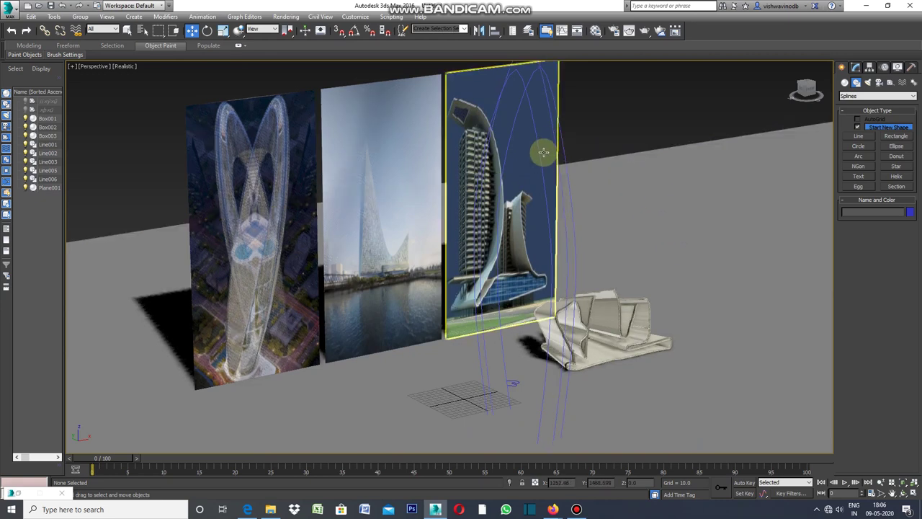
# Step: Add a second Edit Spline modifier to Line006 and switch on Attach in its Geometry rollout
pyautogui.click(857, 69)
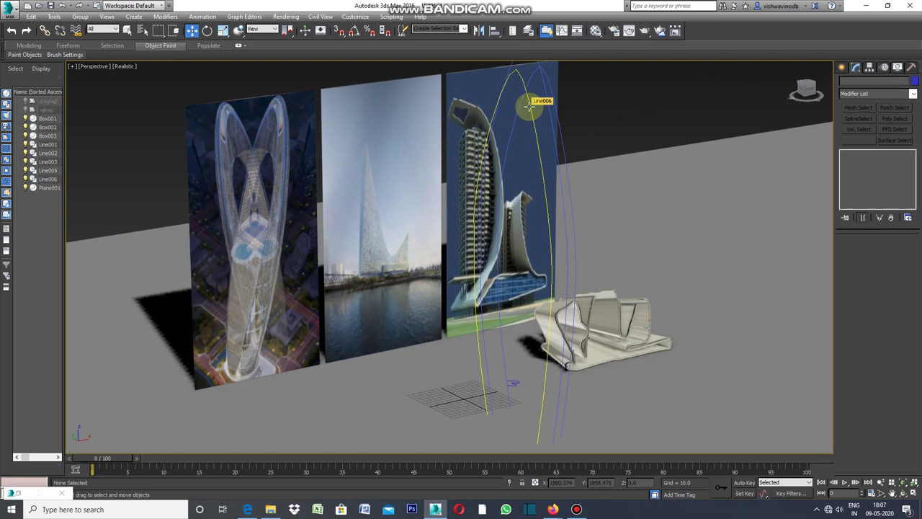
pyautogui.click(529, 107)
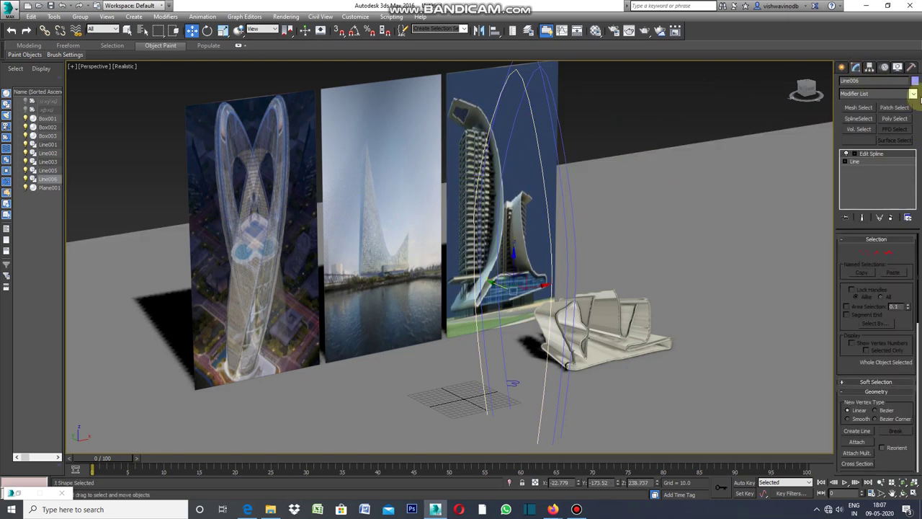
pyautogui.click(914, 94)
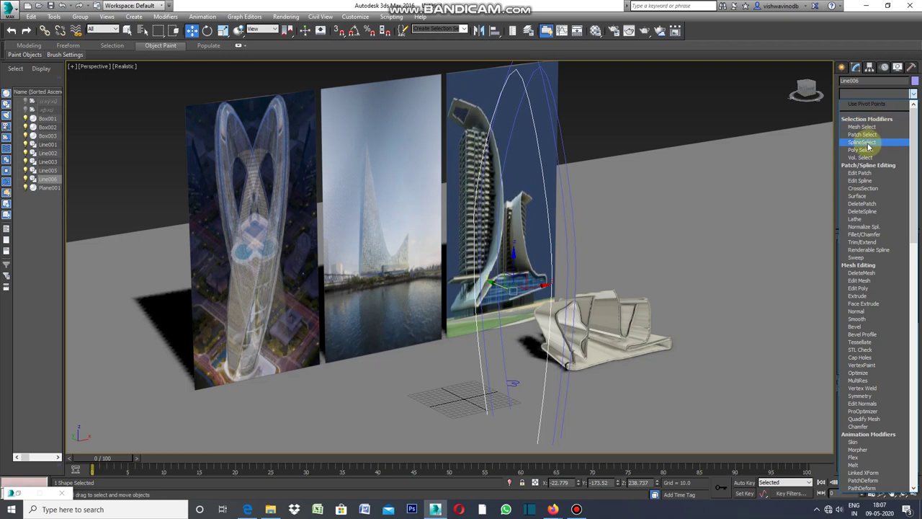
pyautogui.click(864, 180)
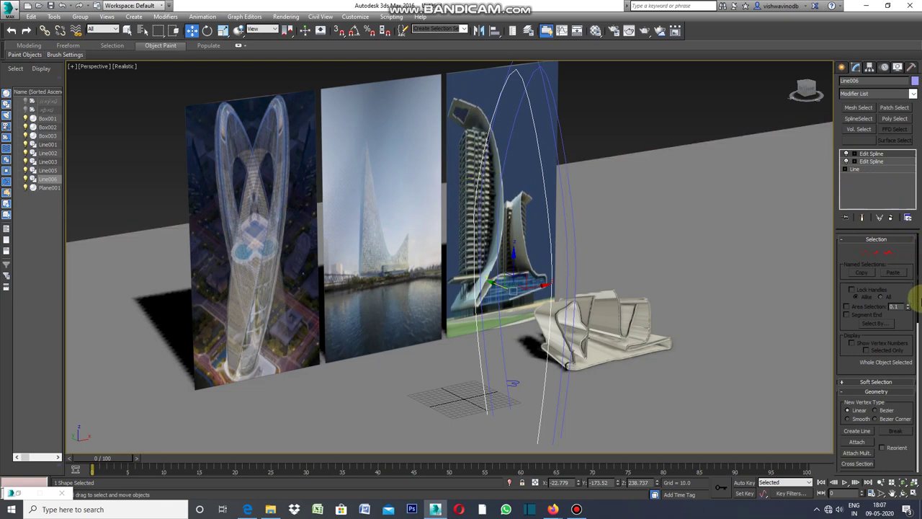
pyautogui.scroll(-2, 918, 268)
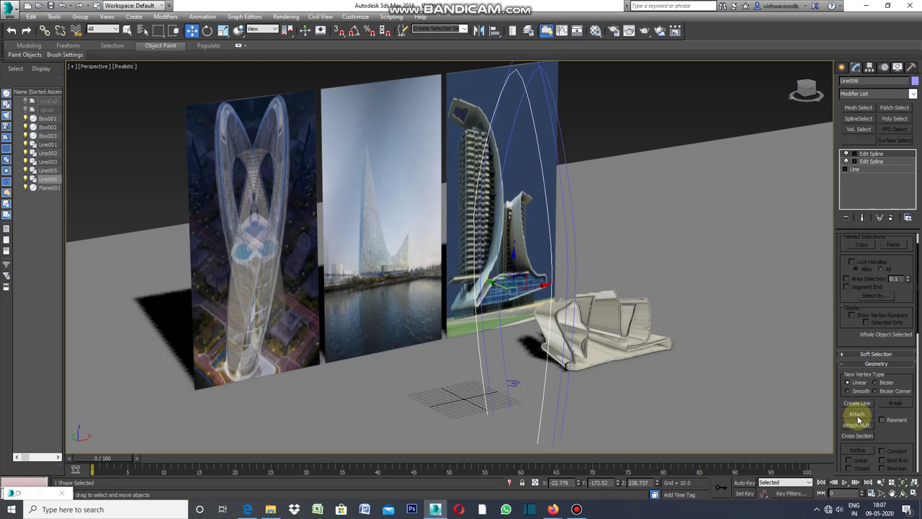
pyautogui.click(857, 415)
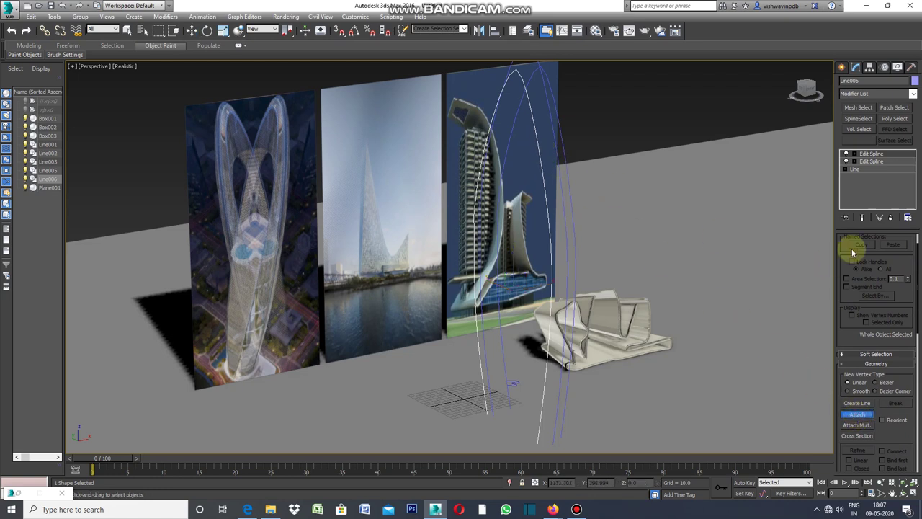
# Step: Attach Line005 and Line003 into Line006, cancelling the Attach Mult. list unused
pyautogui.click(557, 148)
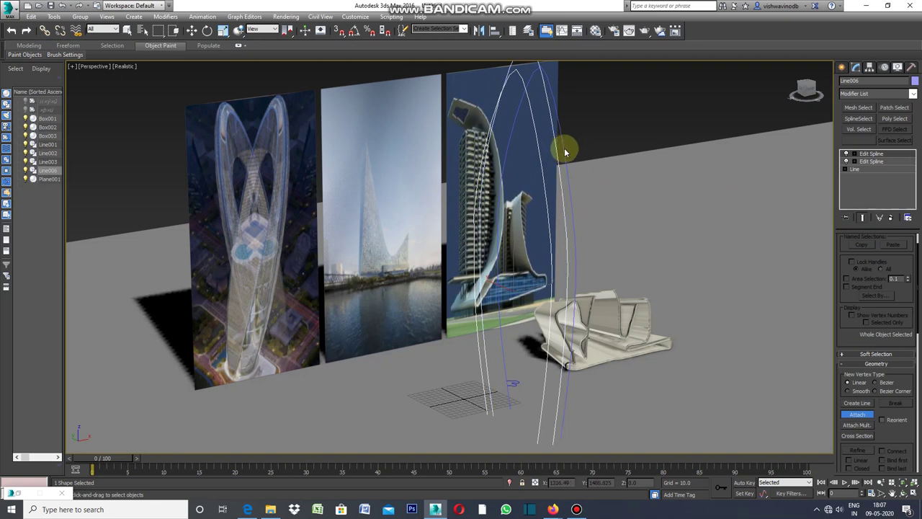
pyautogui.click(564, 149)
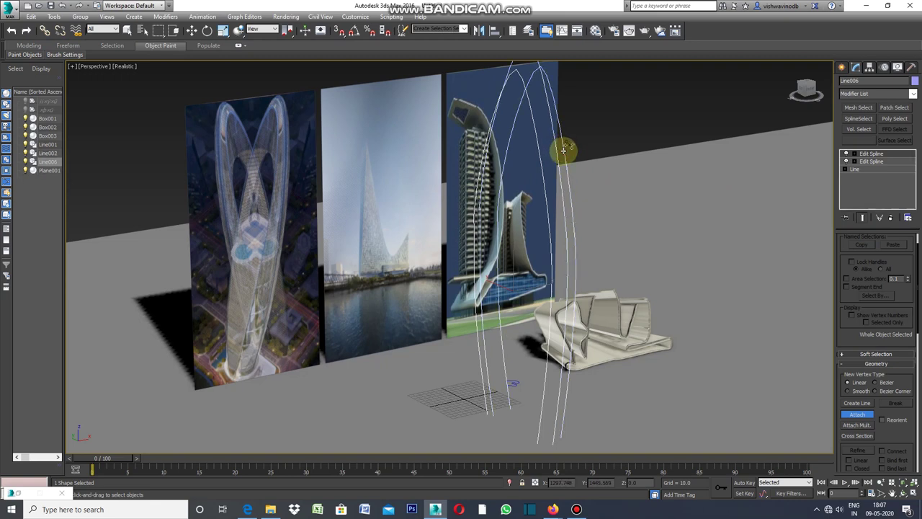
pyautogui.click(858, 425)
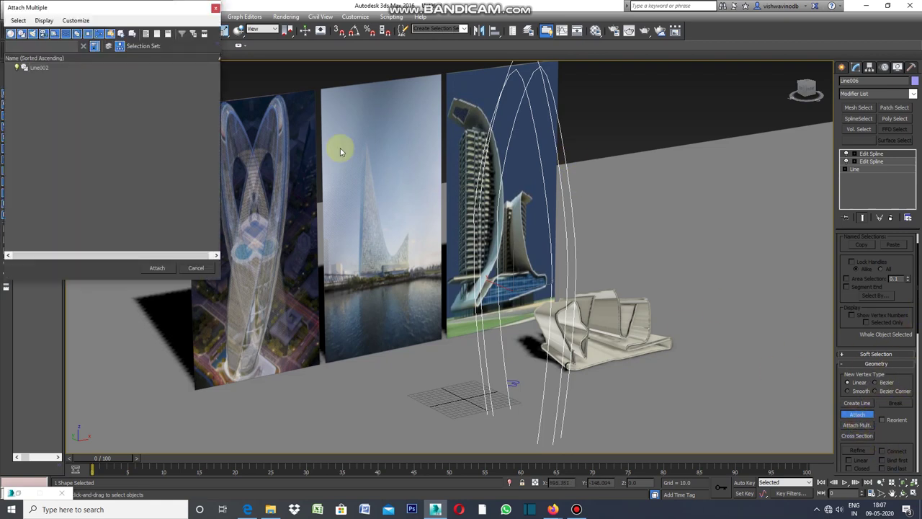
pyautogui.click(215, 8)
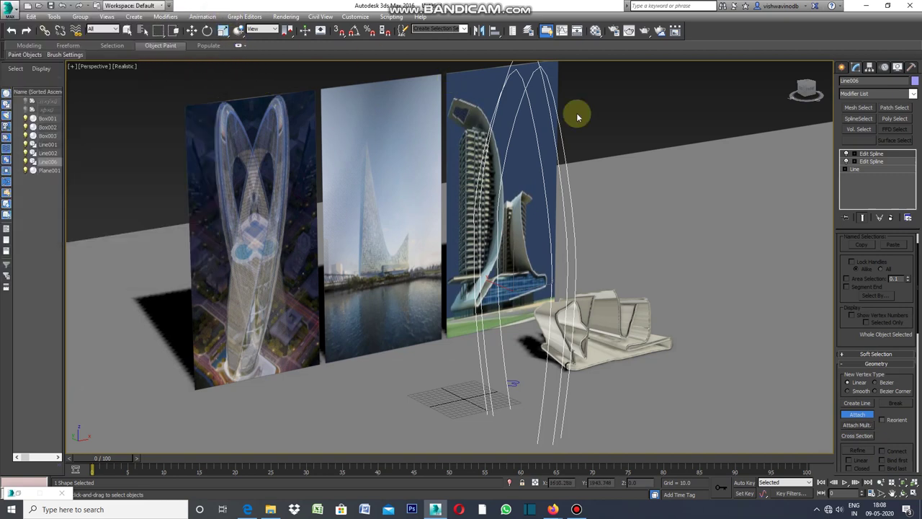
# Step: Reselect the merged Line006 in the Modify panel and switch Attach back off
pyautogui.click(841, 68)
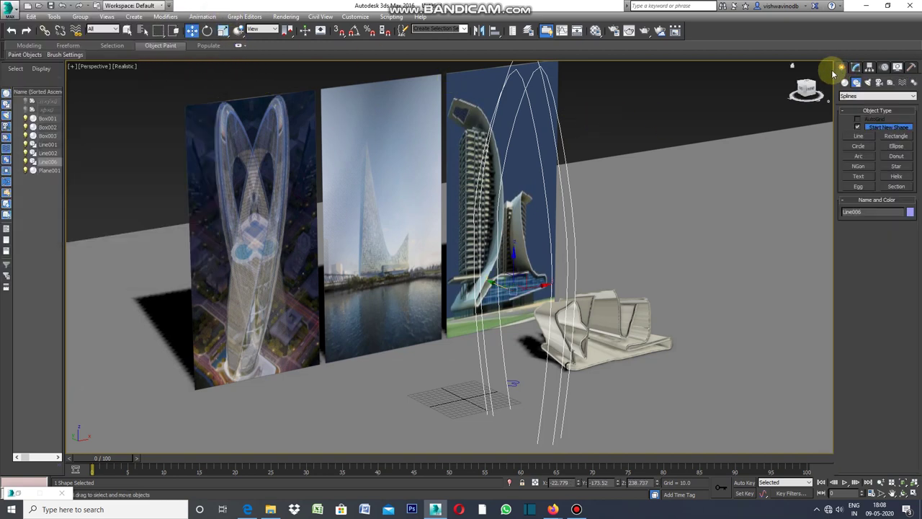
pyautogui.click(684, 105)
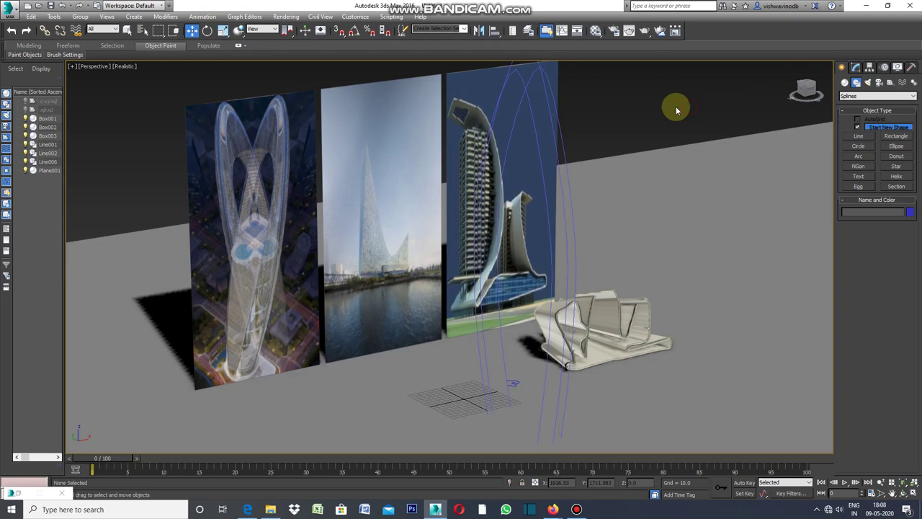
pyautogui.click(529, 112)
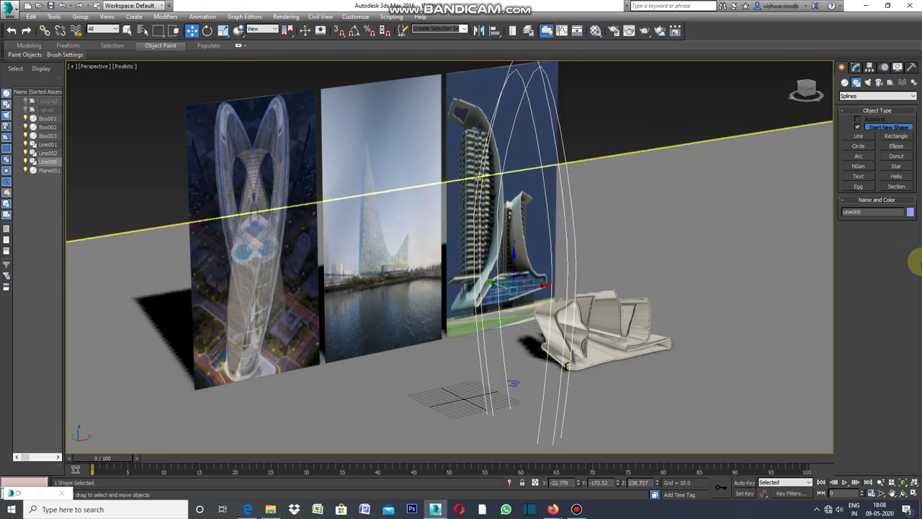
pyautogui.click(855, 66)
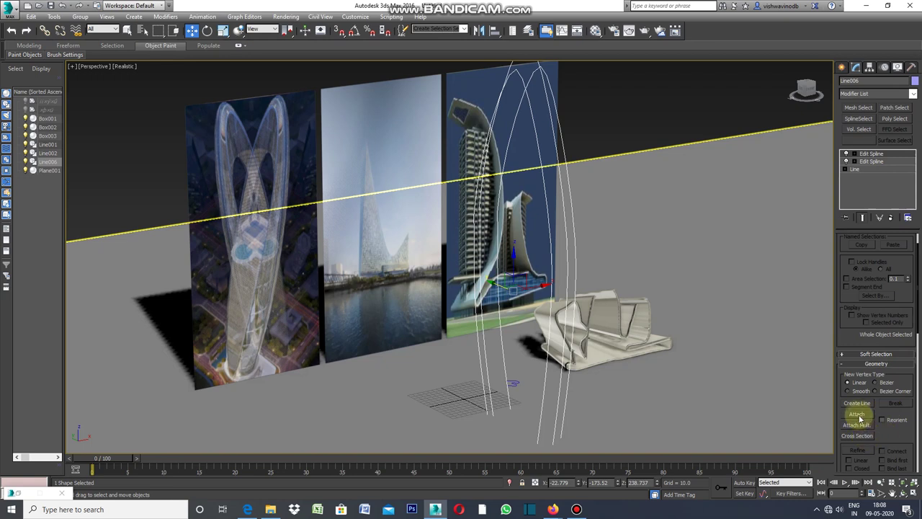
pyautogui.click(857, 414)
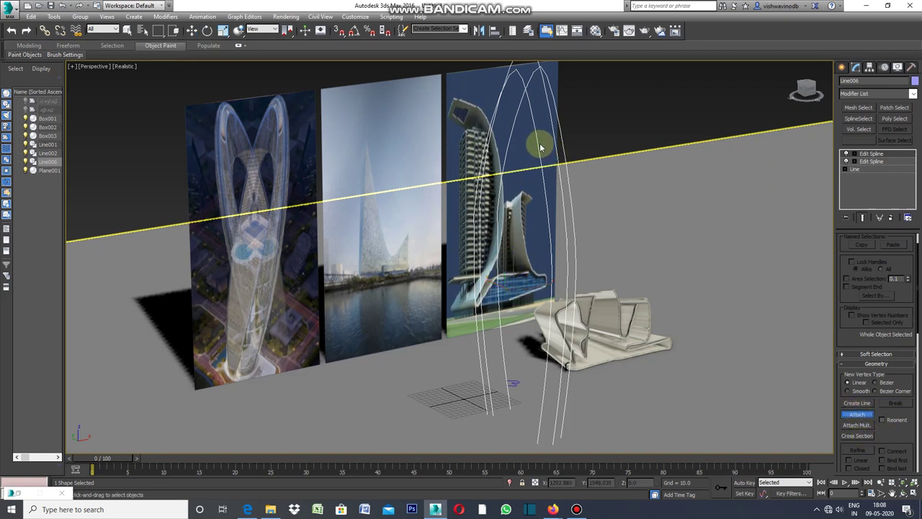
pyautogui.click(858, 414)
pyautogui.click(864, 437)
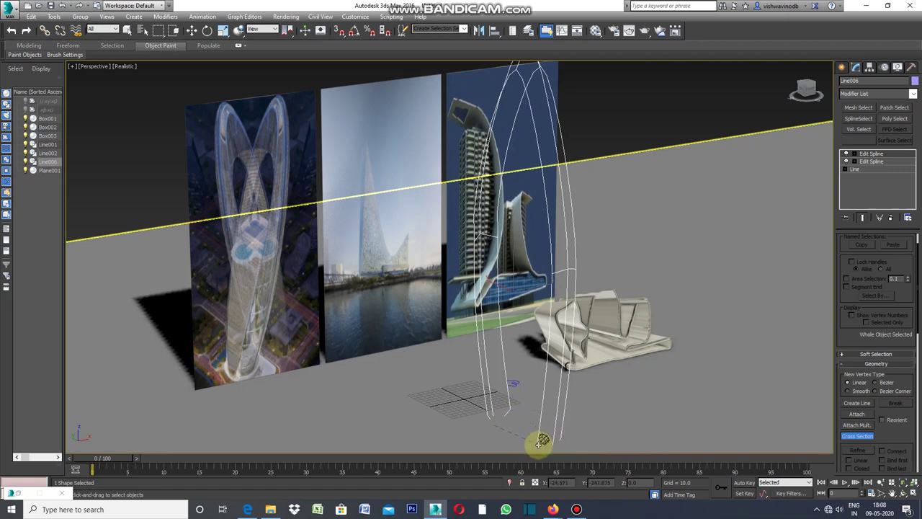
# Step: Link Line006's arch outlines with cross-section segments clicked spline by spline
pyautogui.click(533, 445)
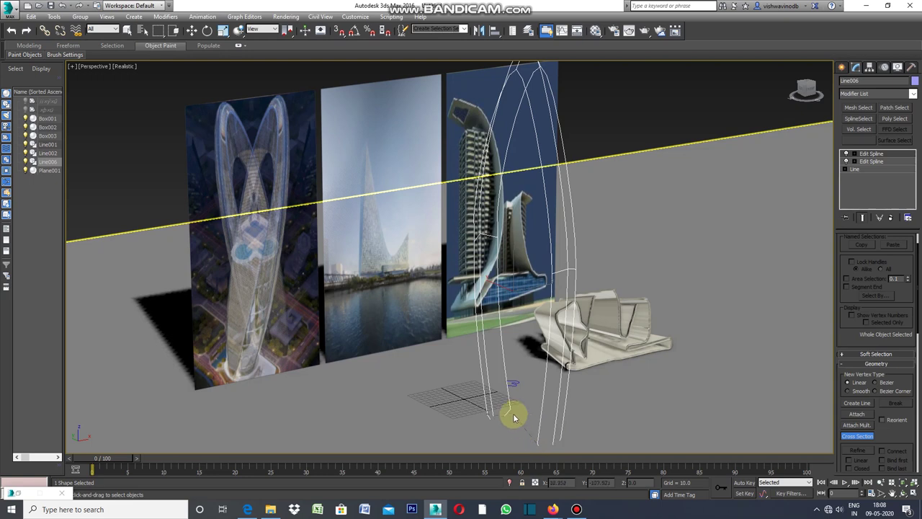
pyautogui.click(511, 408)
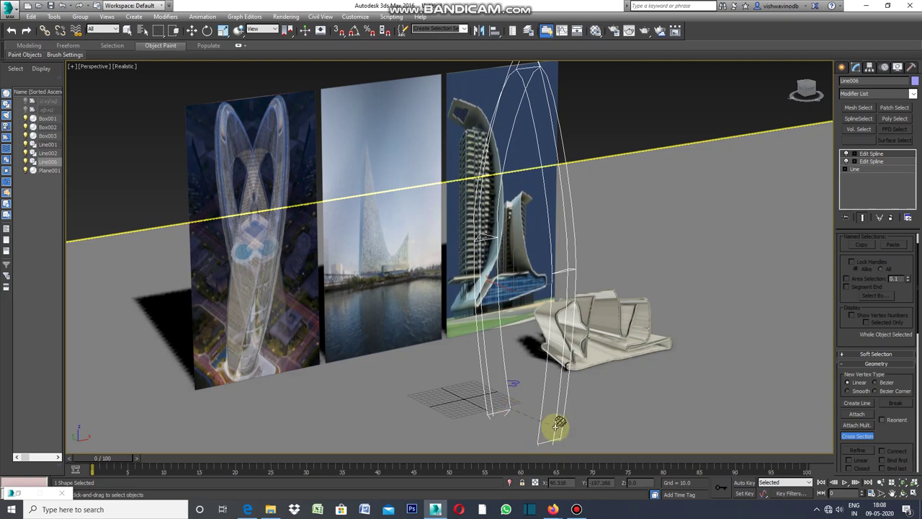
pyautogui.click(563, 432)
pyautogui.click(559, 443)
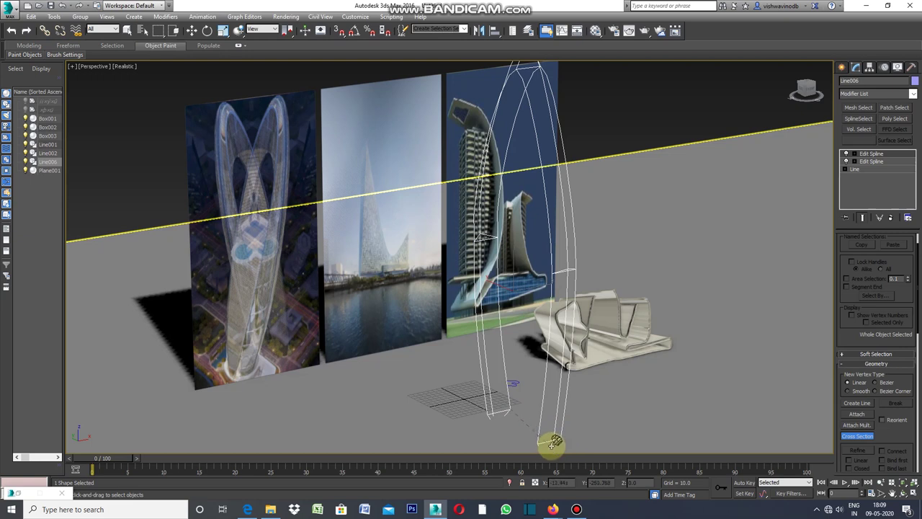
pyautogui.click(538, 442)
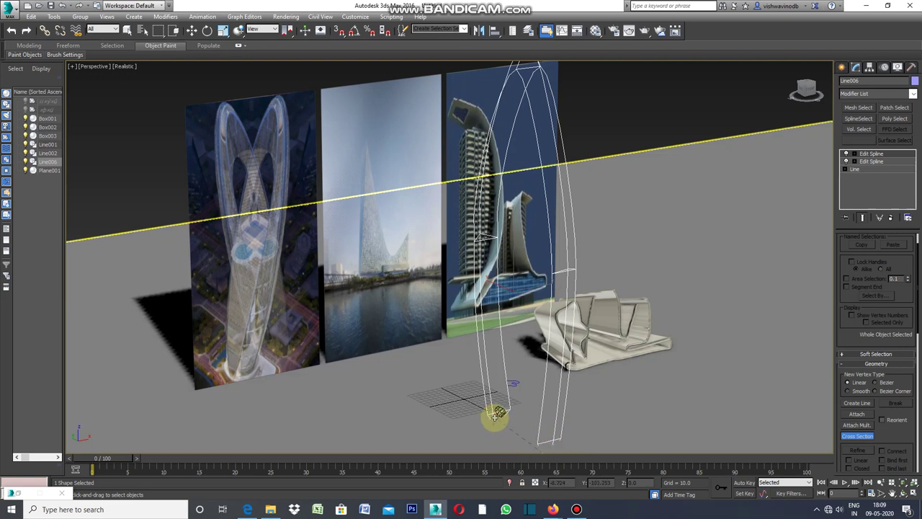
pyautogui.rightClick(508, 413)
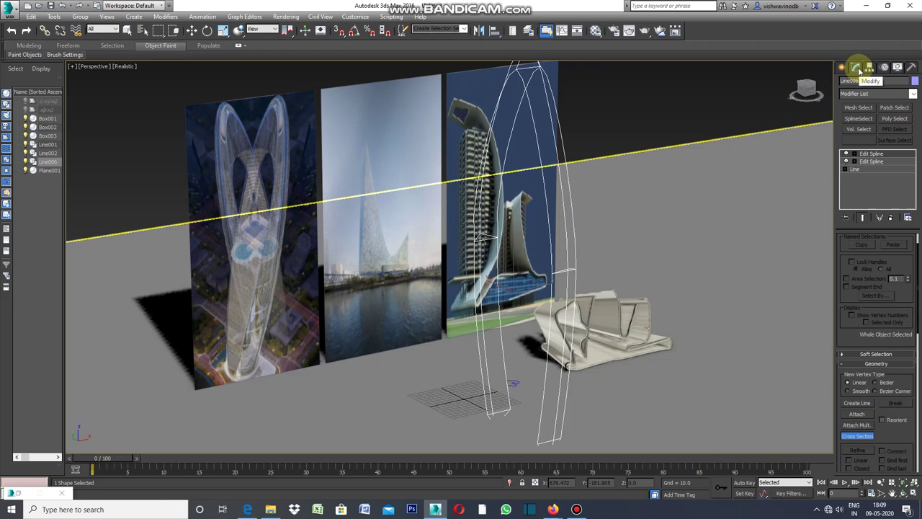
pyautogui.click(877, 93)
# Step: Apply a Surface modifier to Line006 and inspect the resulting solid arch skin
pyautogui.click(859, 196)
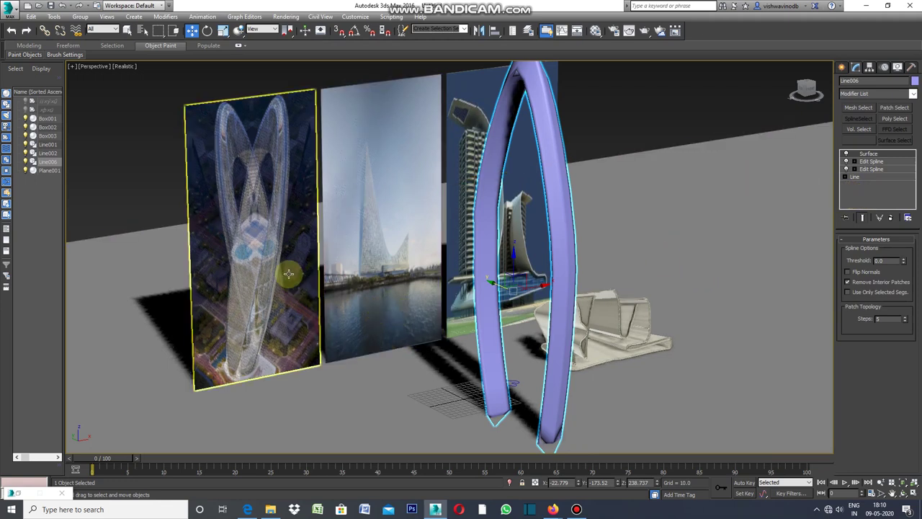
pyautogui.click(617, 115)
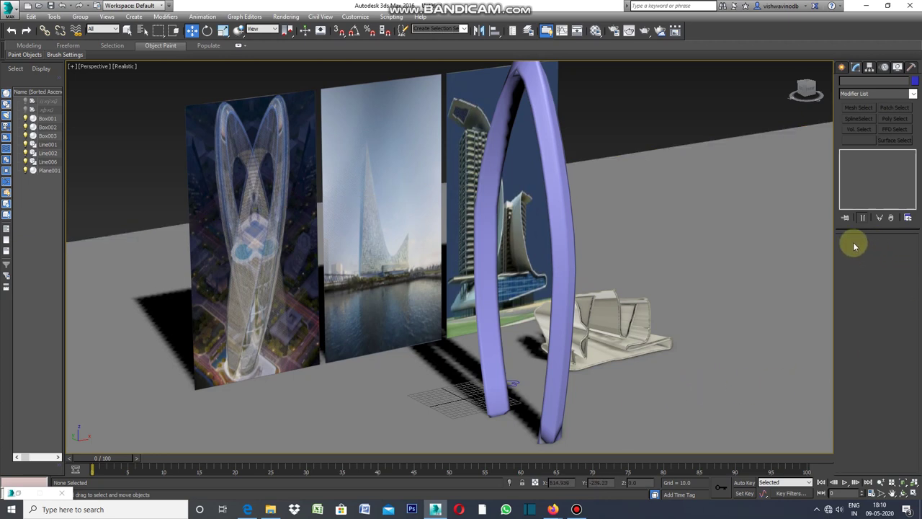
pyautogui.click(558, 189)
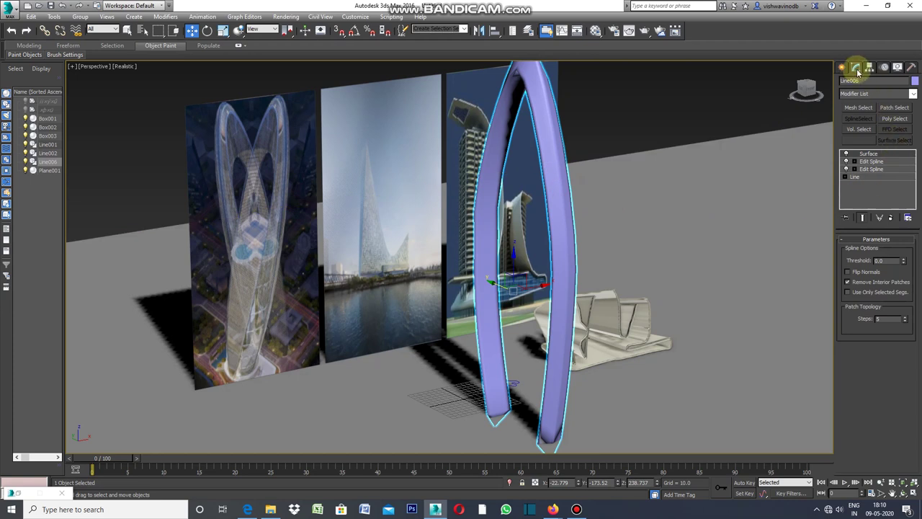
pyautogui.click(913, 95)
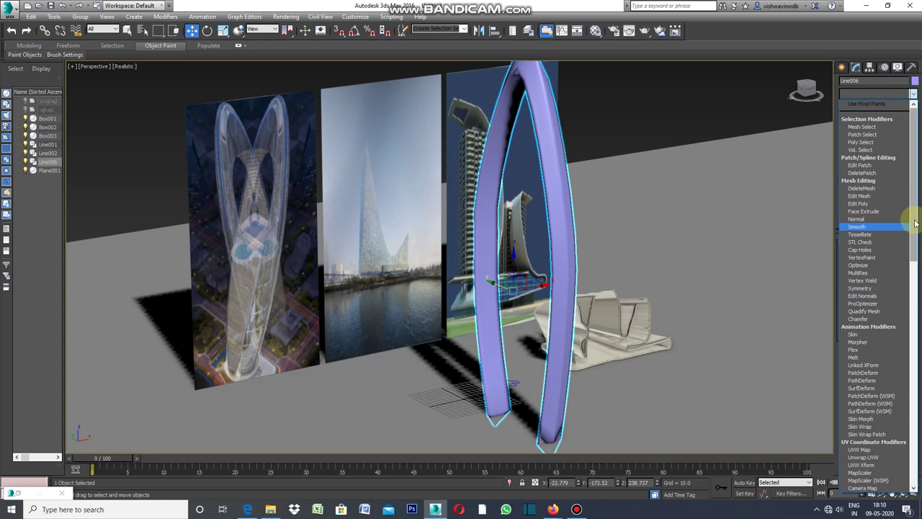
# Step: Add a Shell modifier to Line006's arch surface to give it thickness
pyautogui.moveTo(914, 220); pyautogui.dragTo(919, 451)
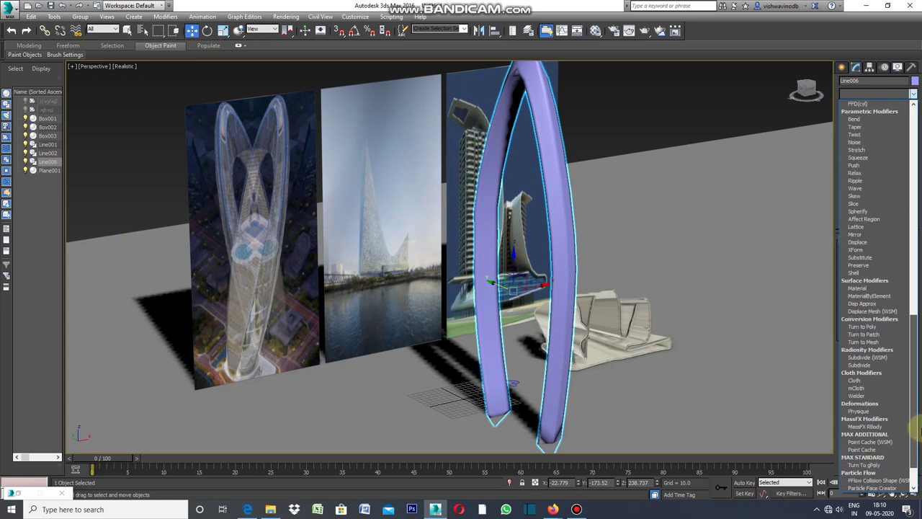
pyautogui.scroll(1, 908, 441)
pyautogui.click(879, 435)
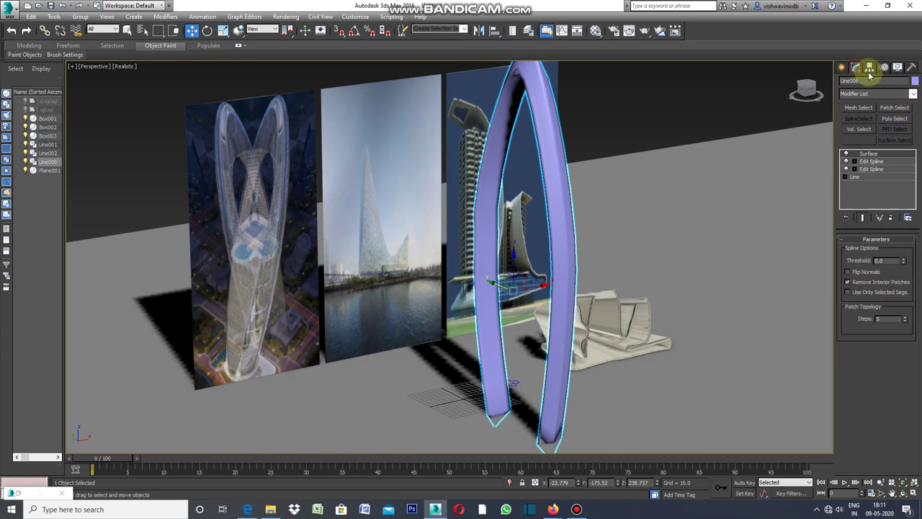
pyautogui.click(913, 93)
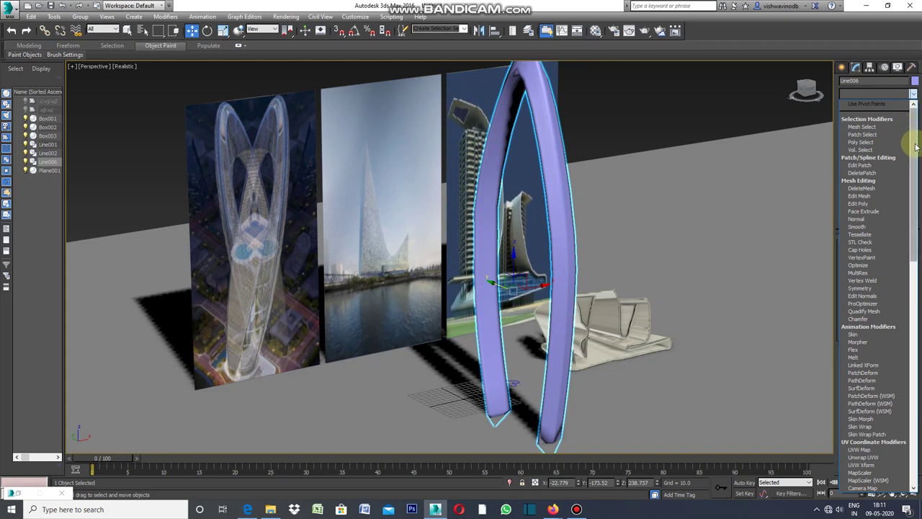
pyautogui.moveTo(913, 161); pyautogui.dragTo(916, 366)
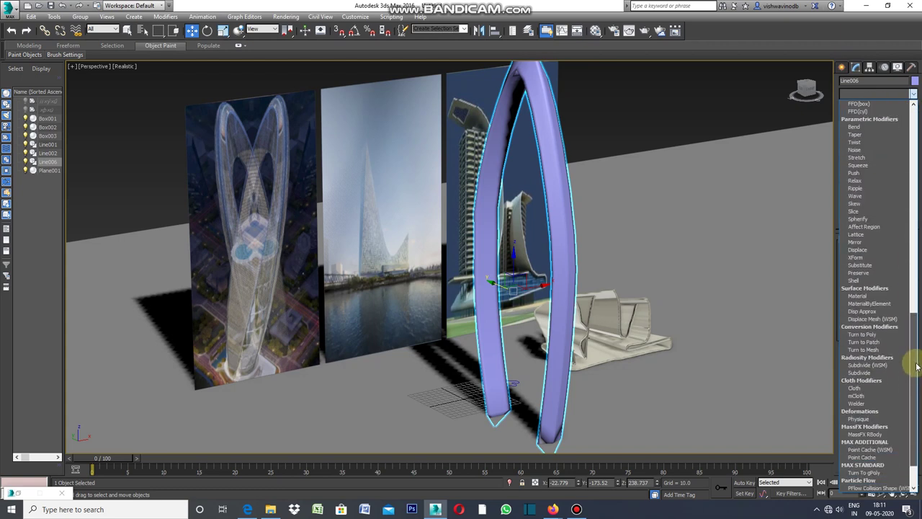
pyautogui.click(860, 285)
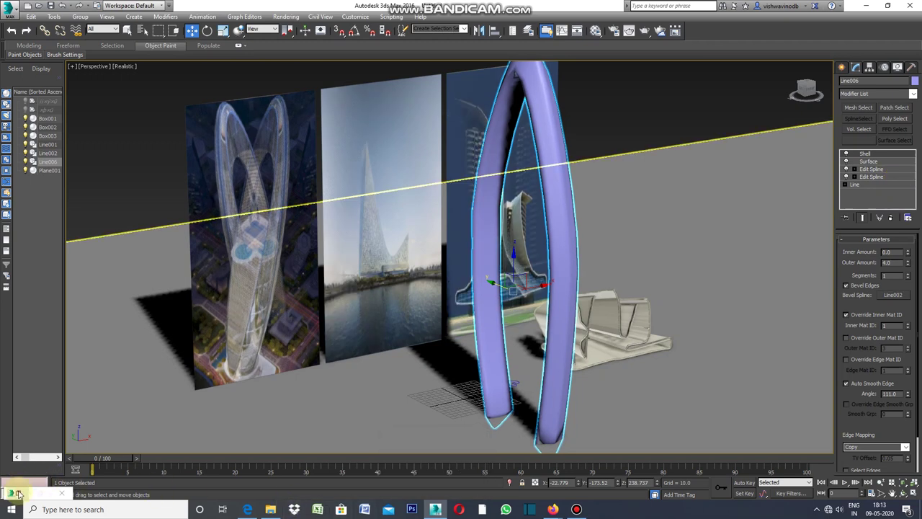
pyautogui.click(18, 494)
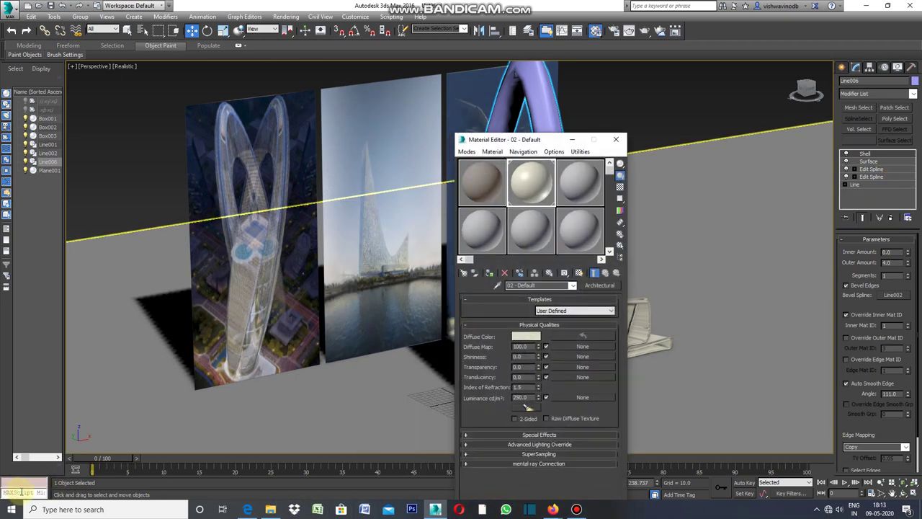
# Step: Assign the cream 02 - Default material to the arch and put the Material Editor away
pyautogui.click(490, 273)
pyautogui.click(614, 103)
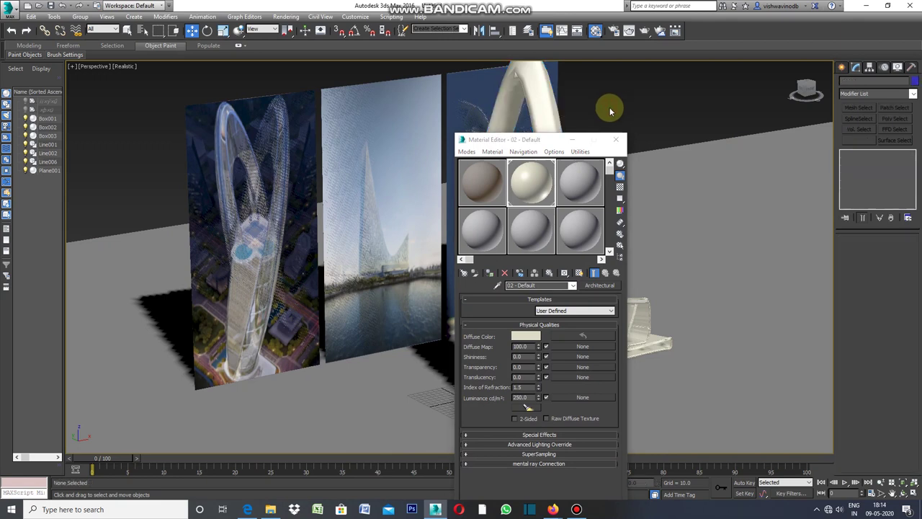
pyautogui.click(574, 139)
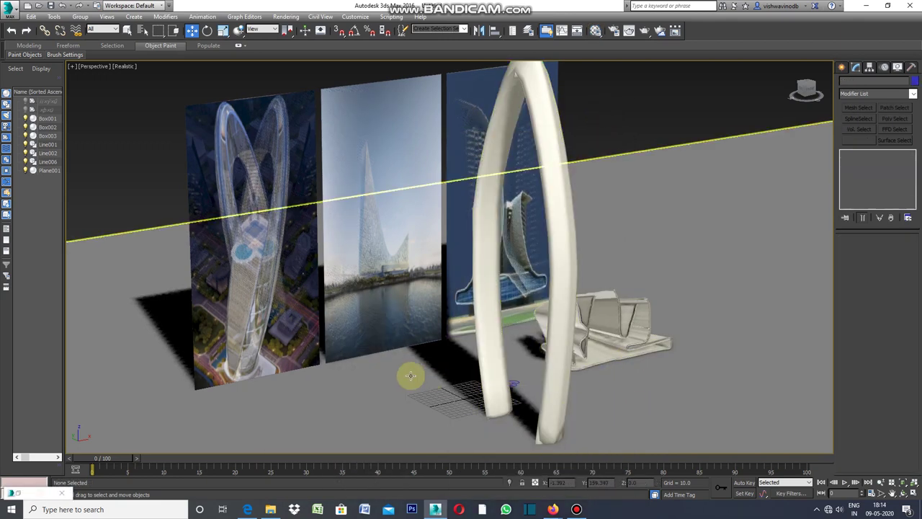
pyautogui.click(559, 277)
# Step: Restore the four-viewport layout and slide the arch right in the Front view
pyautogui.click(73, 66)
pyautogui.click(87, 77)
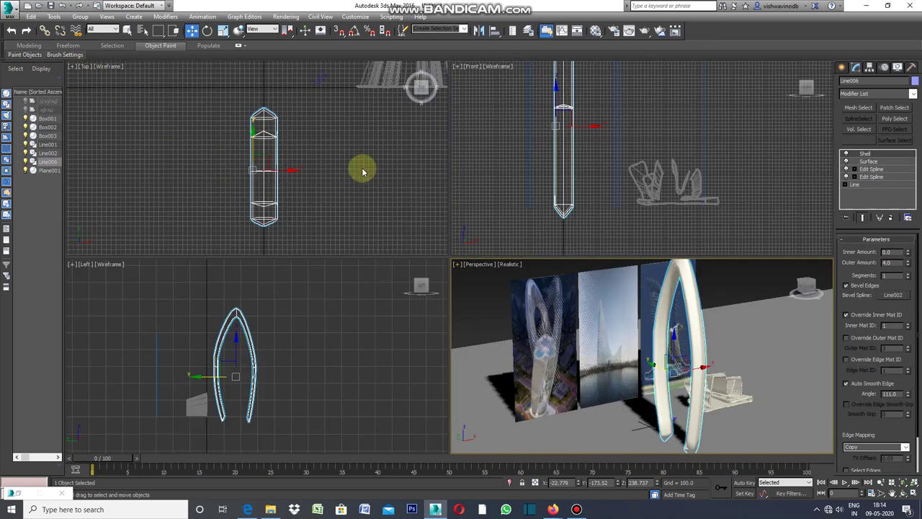
pyautogui.scroll(-1, 522, 180)
pyautogui.scroll(-1, 552, 193)
pyautogui.click(570, 157)
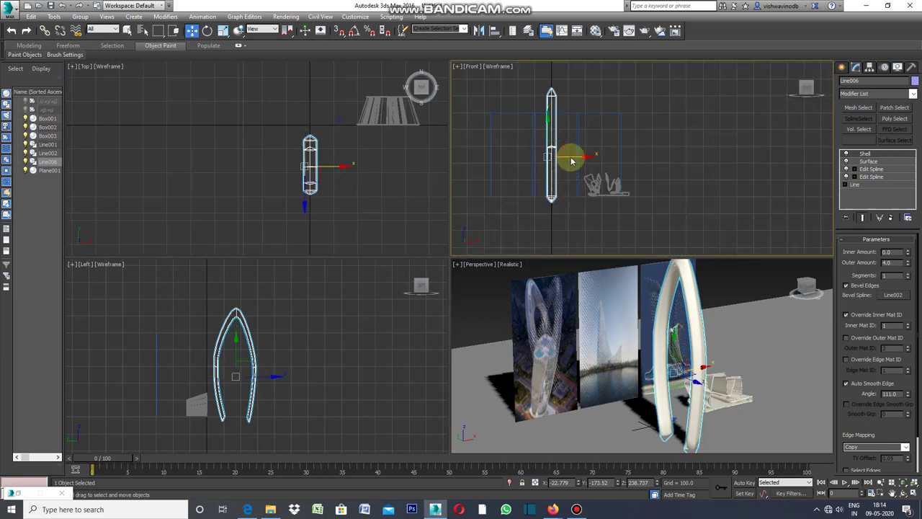
pyautogui.moveTo(571, 157); pyautogui.dragTo(639, 176)
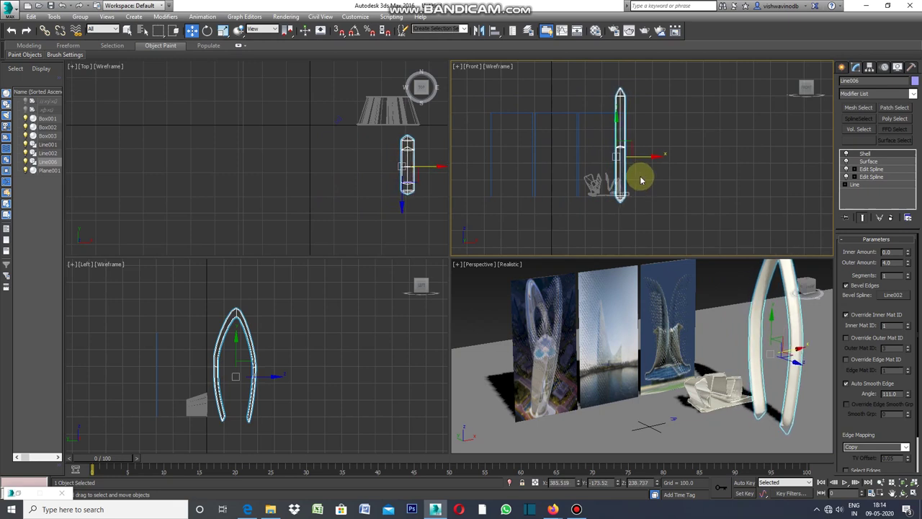
# Step: Check the arch in a maximized Perspective view, then return to four viewports
pyautogui.click(576, 383)
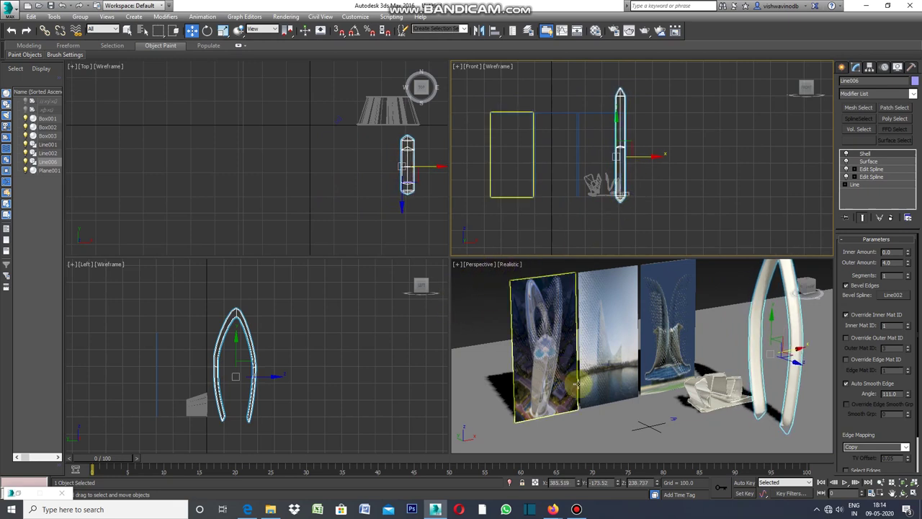
pyautogui.click(458, 265)
pyautogui.click(482, 276)
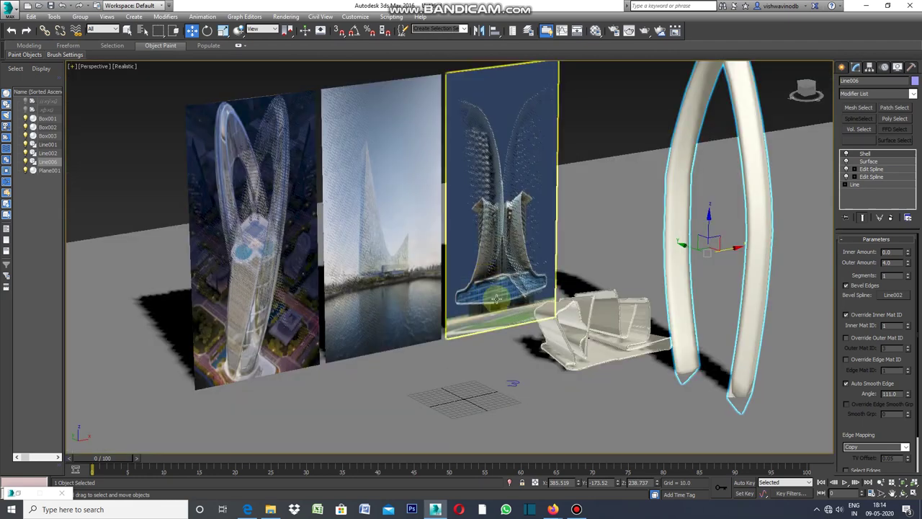
pyautogui.click(625, 124)
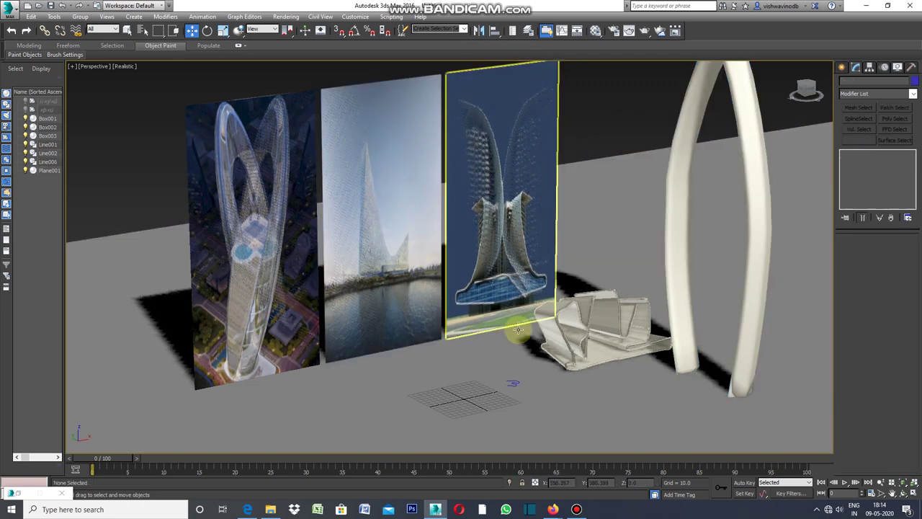
pyautogui.click(74, 68)
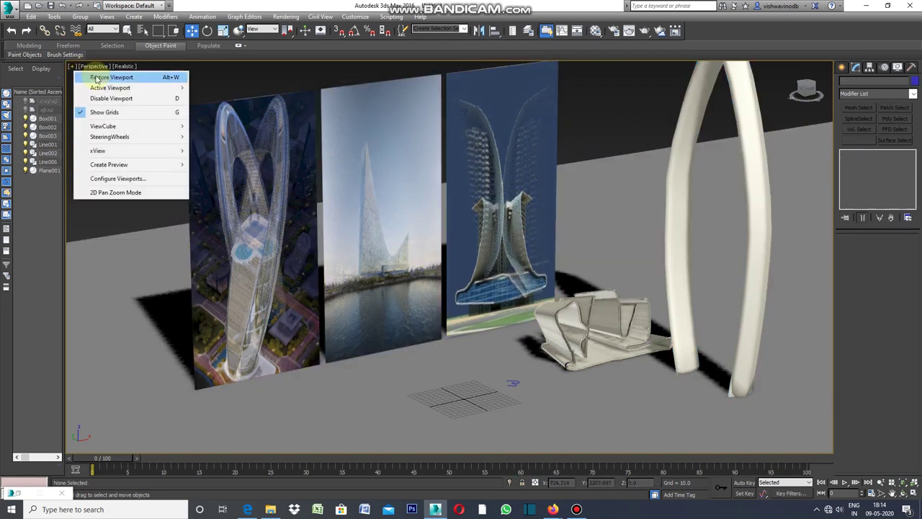
pyautogui.click(105, 79)
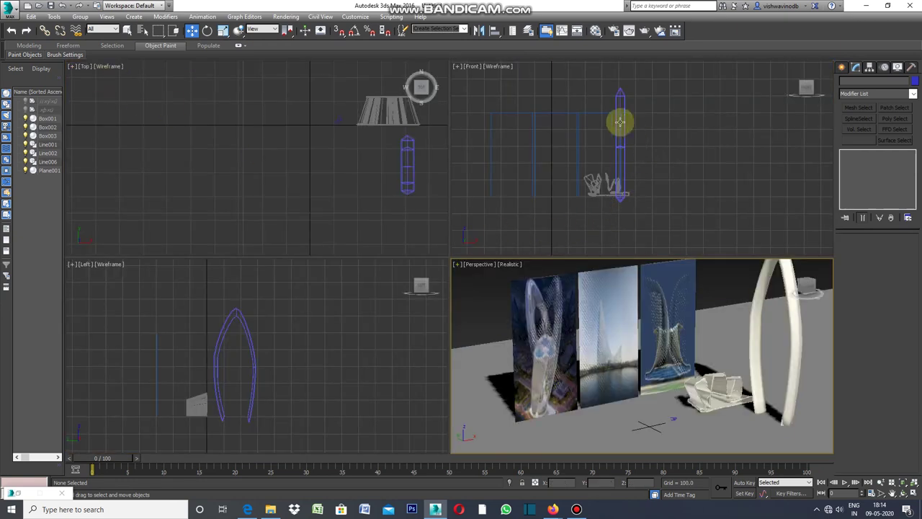
# Step: Move the arch further right in Front and along Y in Top onto the base model
pyautogui.scroll(2, 620, 101)
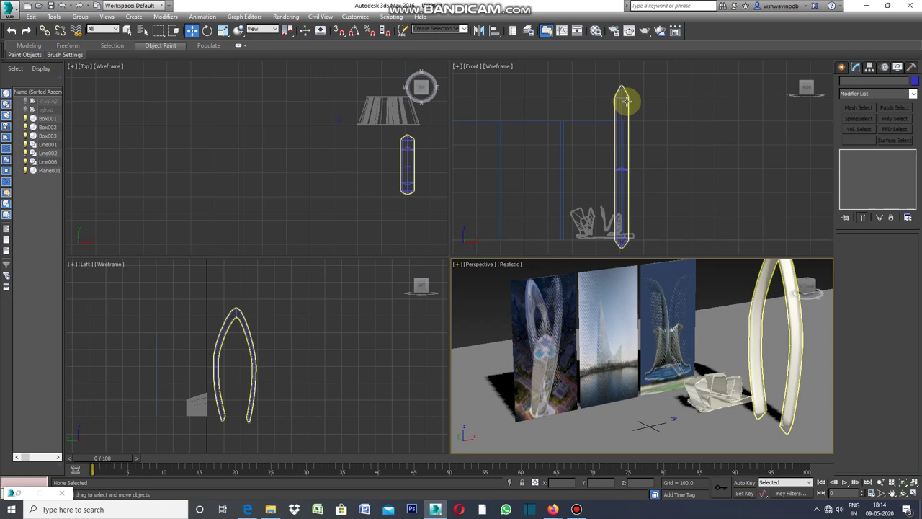
pyautogui.click(623, 99)
pyautogui.moveTo(645, 184); pyautogui.dragTo(673, 188)
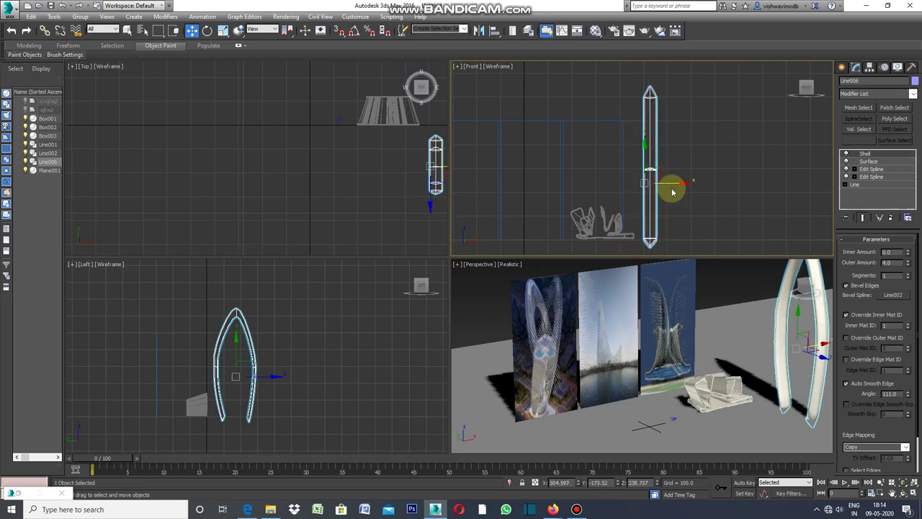
pyautogui.click(429, 202)
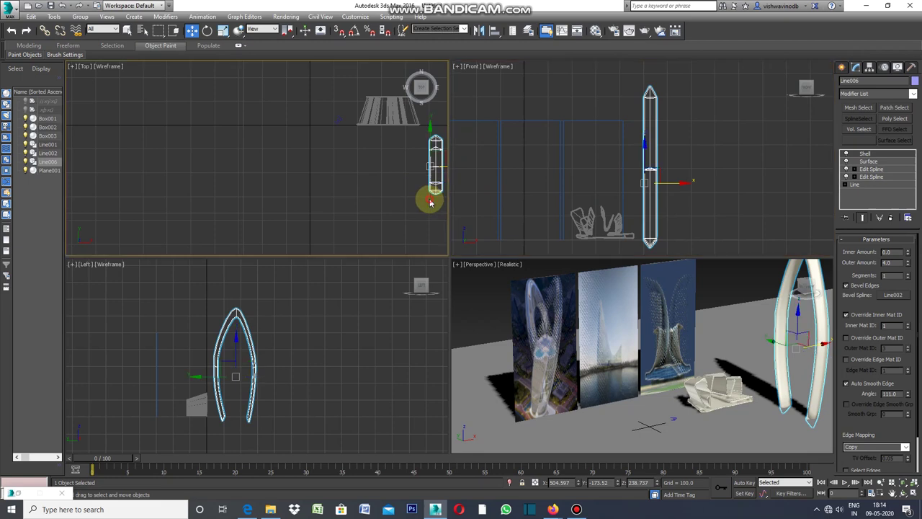
pyautogui.click(429, 202)
pyautogui.click(431, 180)
pyautogui.moveTo(431, 137)
pyautogui.mouseDown()
pyautogui.moveTo(431, 68)
pyautogui.moveTo(428, 81)
pyautogui.mouseUp()
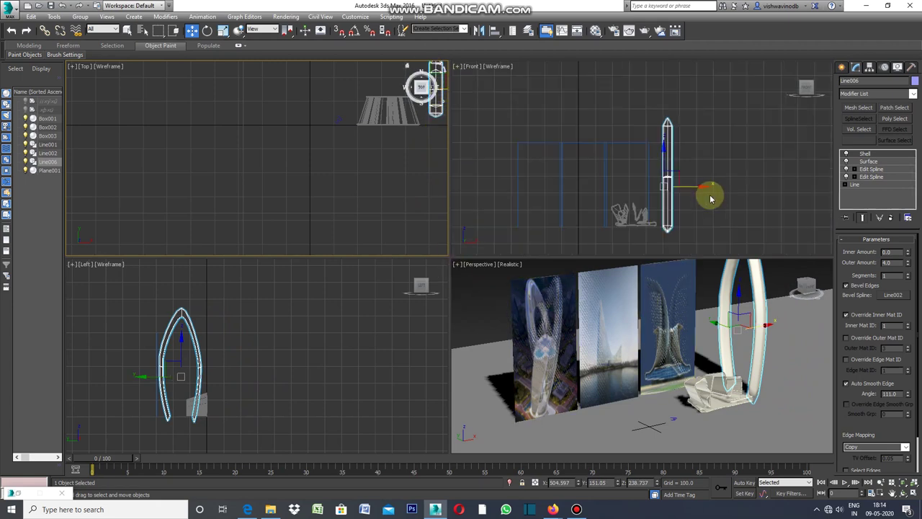
pyautogui.moveTo(605, 142); pyautogui.dragTo(663, 228)
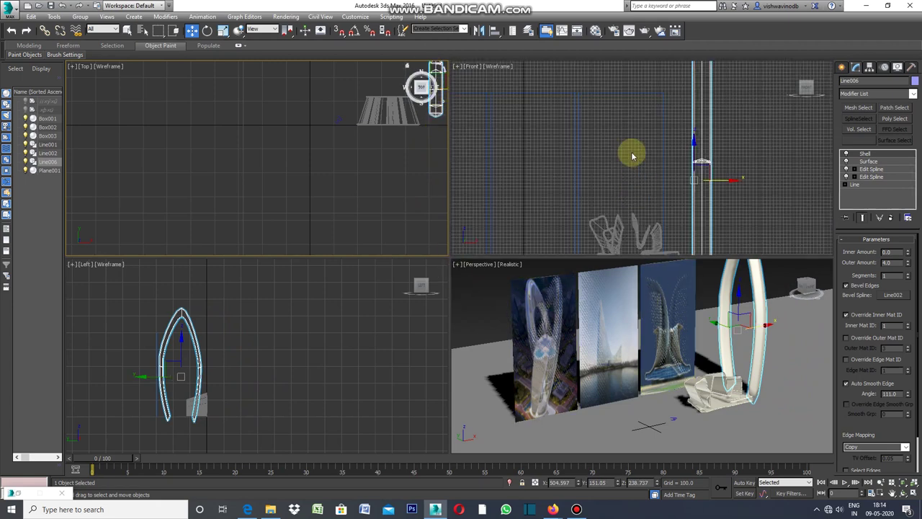
# Step: Start the Line tool and maximize the Front viewport
pyautogui.click(841, 67)
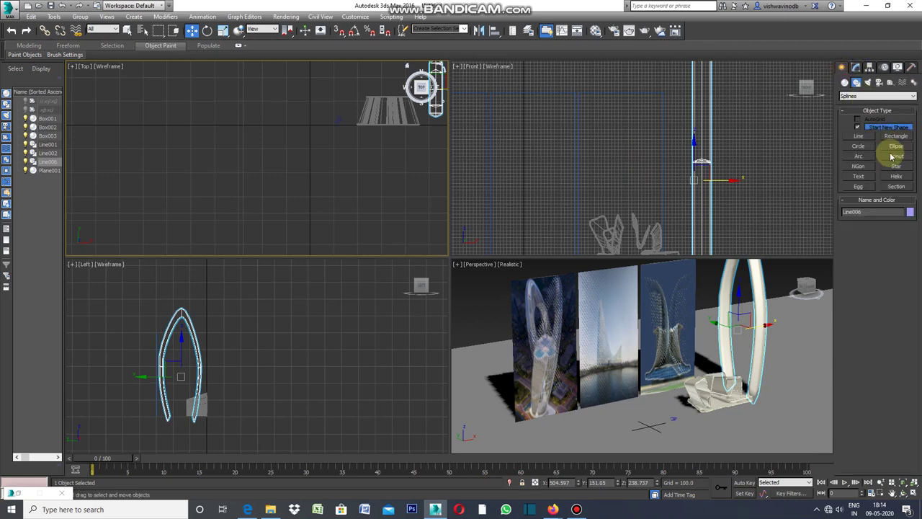
pyautogui.click(859, 137)
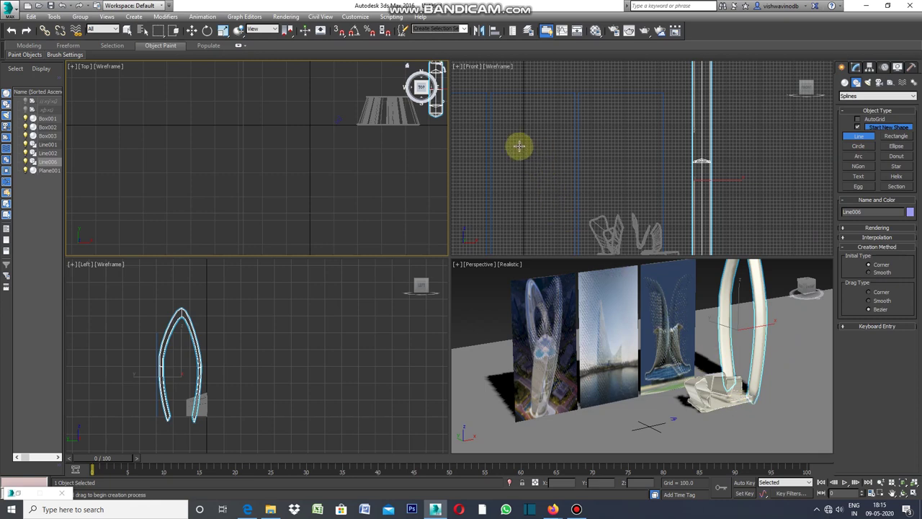
pyautogui.scroll(2, 597, 202)
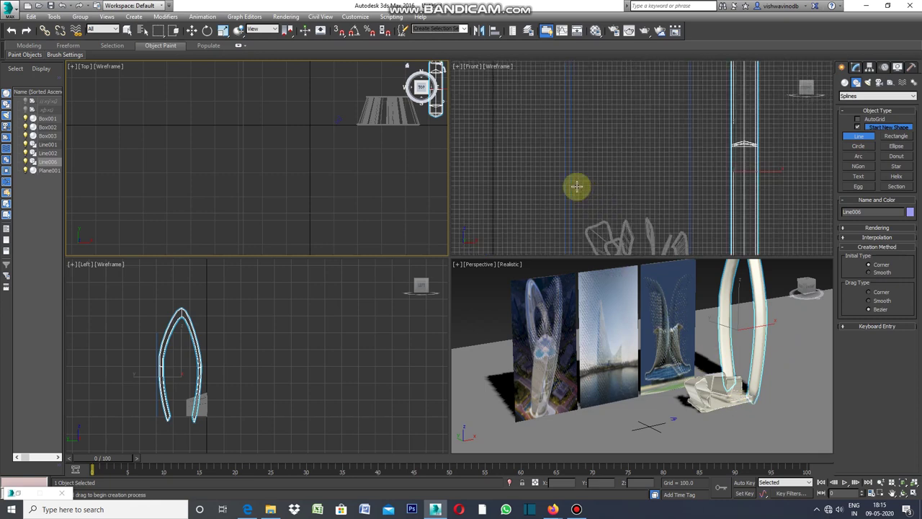
pyautogui.scroll(-2, 561, 168)
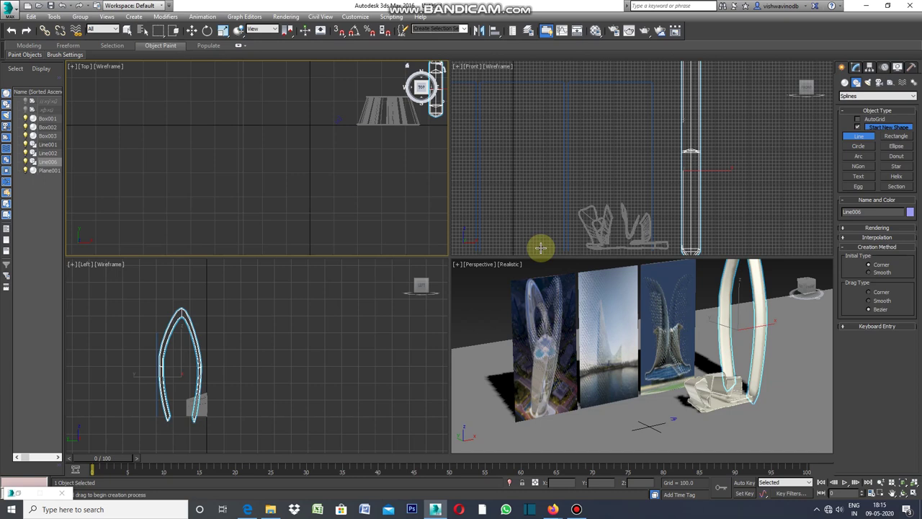
pyautogui.click(459, 70)
pyautogui.click(458, 66)
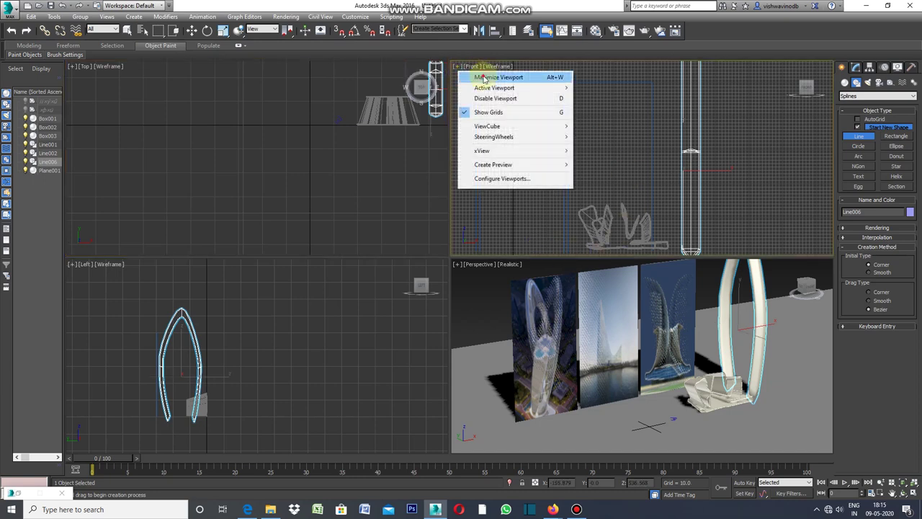
pyautogui.click(472, 74)
pyautogui.click(858, 136)
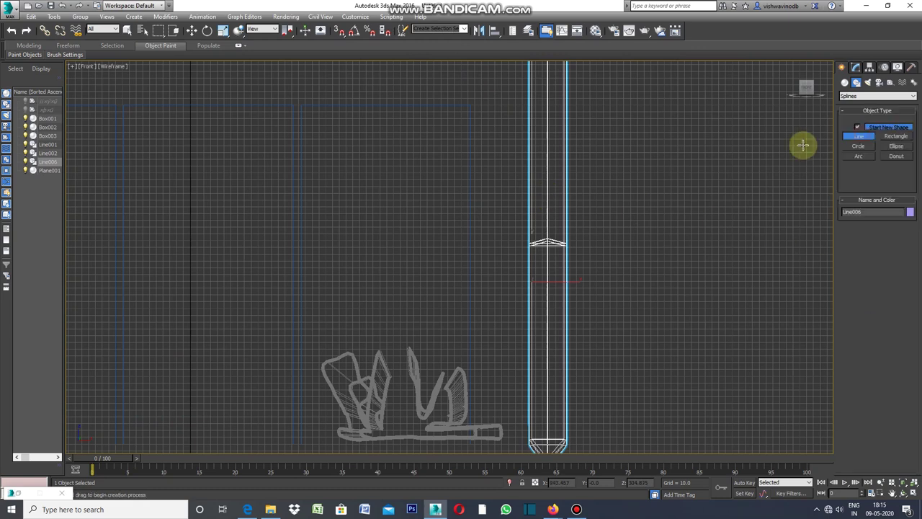
# Step: Draw Line007, a curved hook-shaped tower profile running down to the base
pyautogui.click(497, 180)
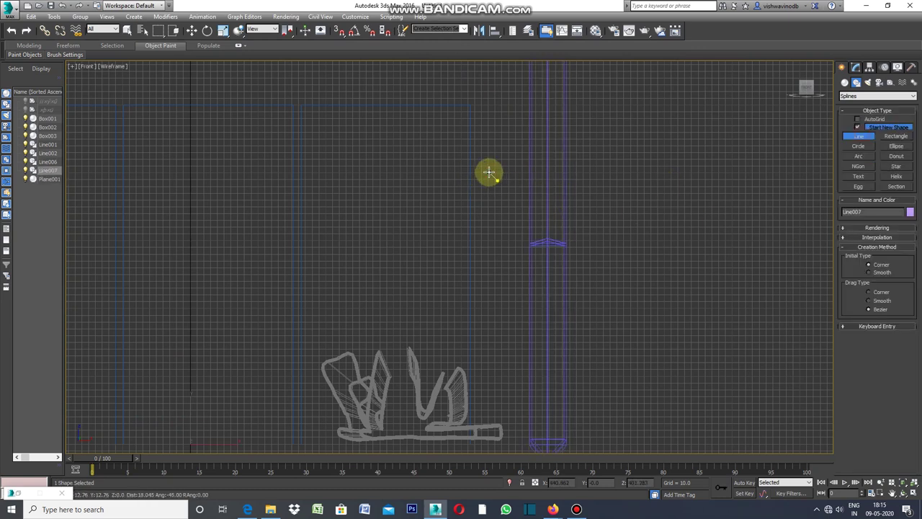
pyautogui.click(465, 167)
pyautogui.click(440, 174)
pyautogui.click(423, 198)
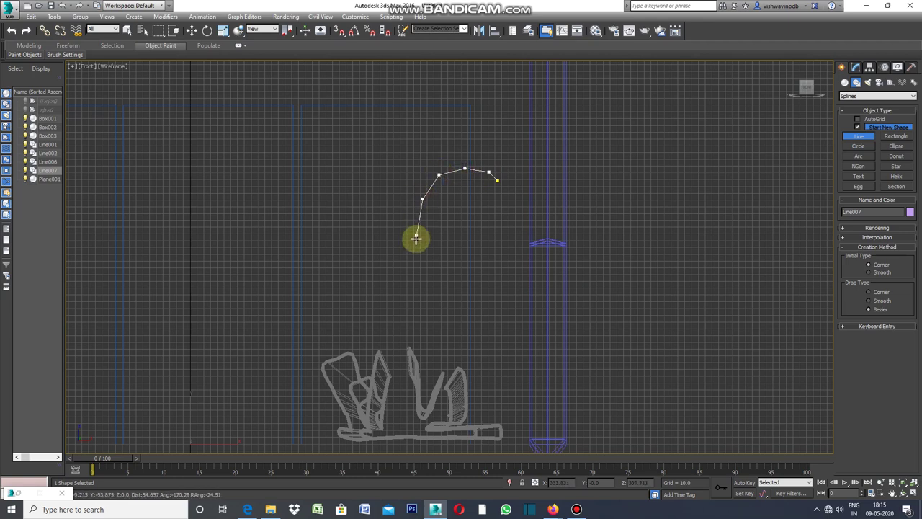
pyautogui.click(415, 244)
pyautogui.click(416, 276)
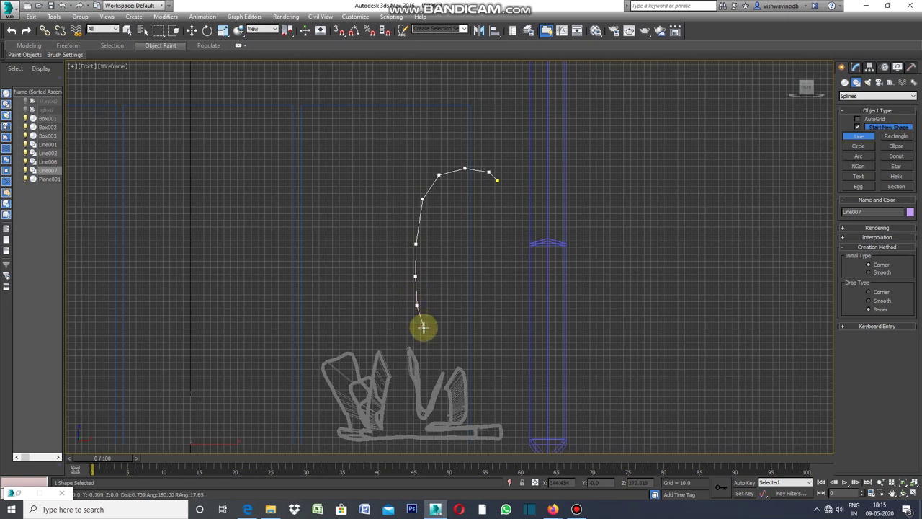
pyautogui.click(423, 327)
pyautogui.click(460, 361)
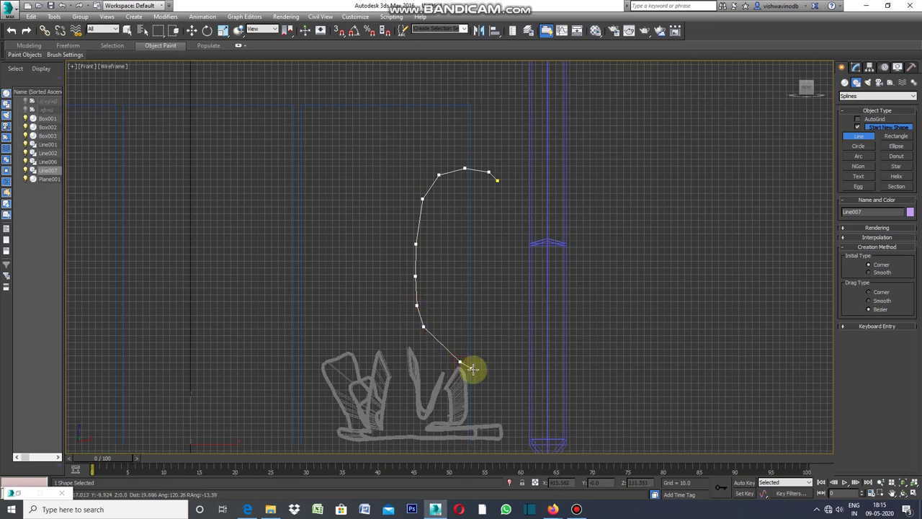
pyautogui.click(481, 374)
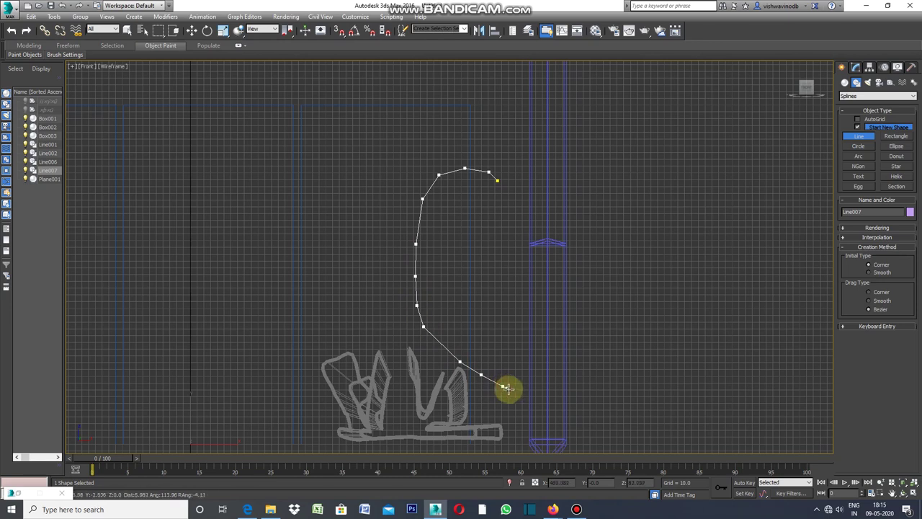
pyautogui.click(509, 389)
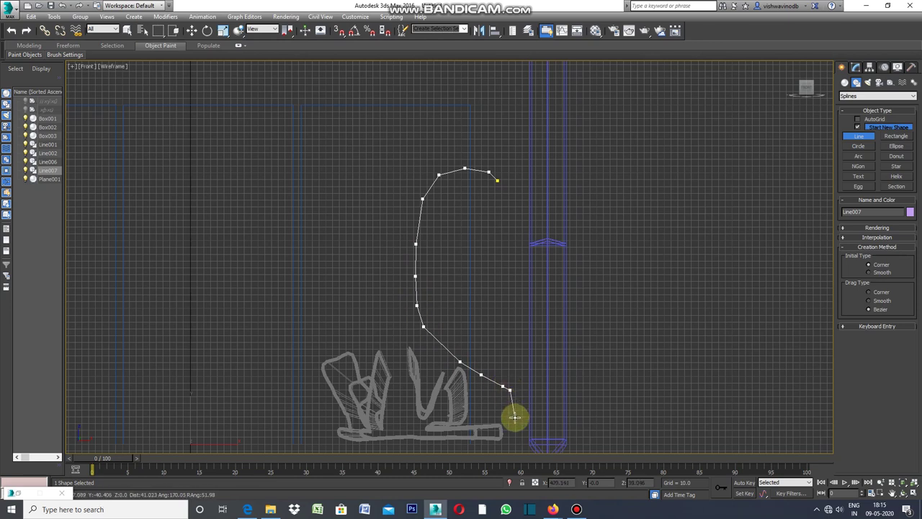
pyautogui.click(514, 407)
pyautogui.scroll(-3, 516, 426)
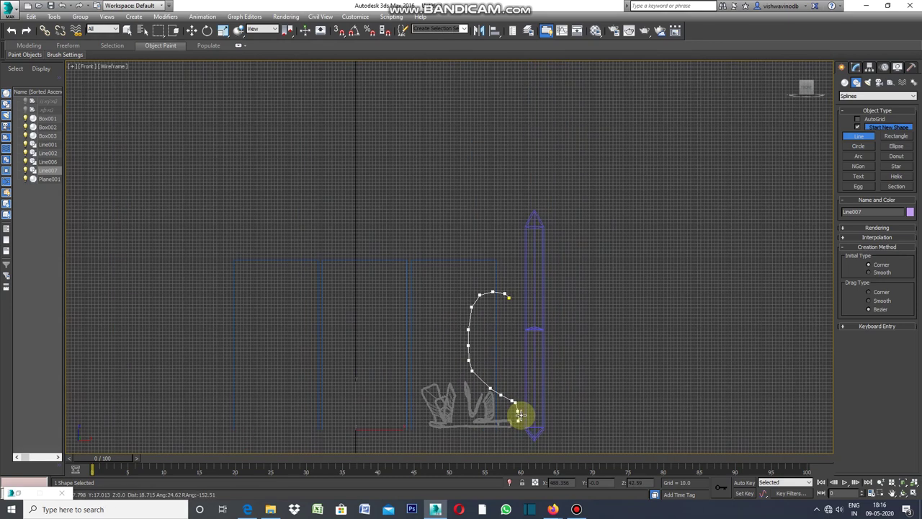
pyautogui.click(513, 426)
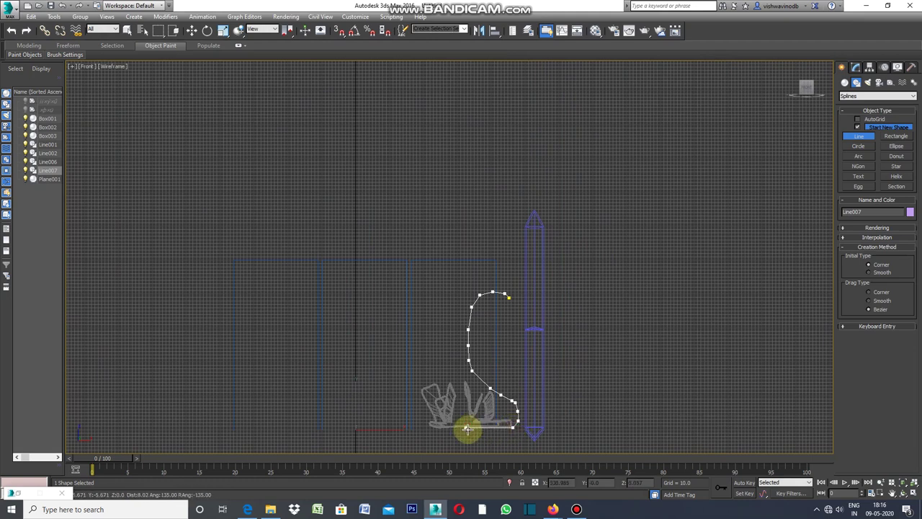
pyautogui.click(466, 428)
pyautogui.rightClick(468, 427)
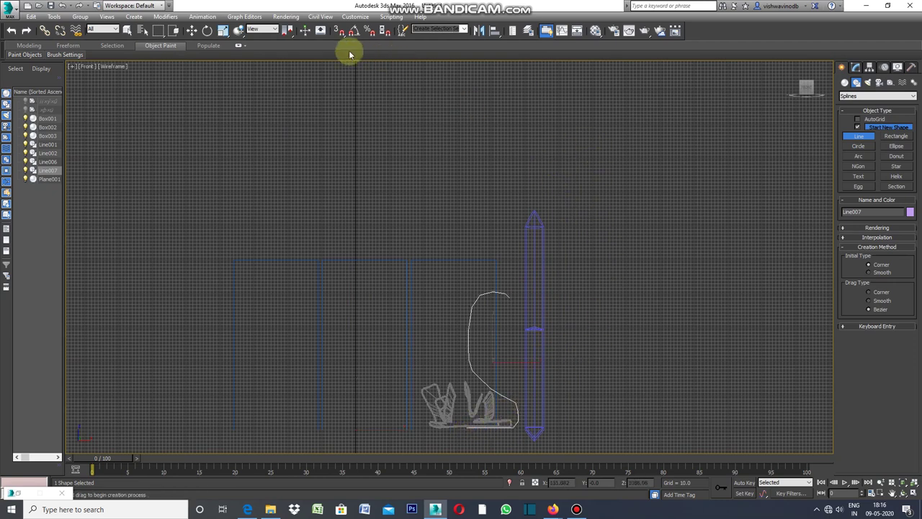
pyautogui.rightClick(576, 257)
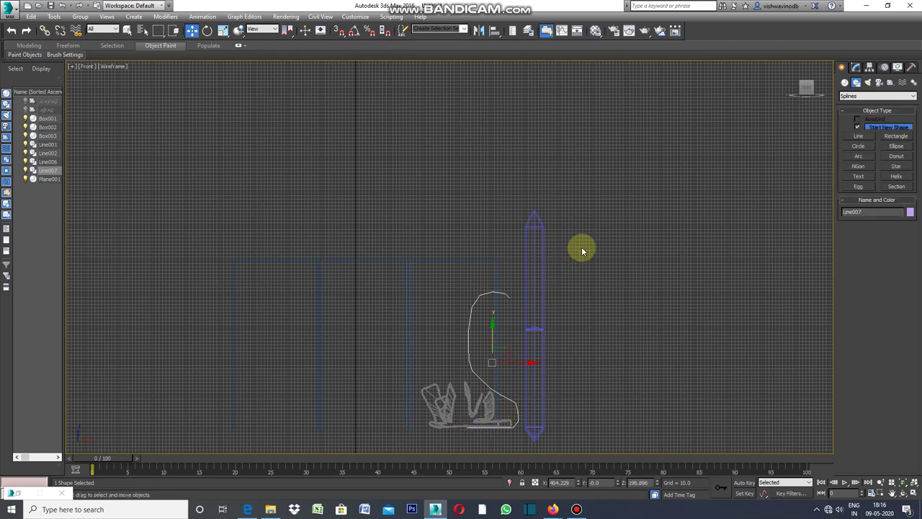
# Step: Convert Line007 to an editable spline
pyautogui.rightClick(583, 250)
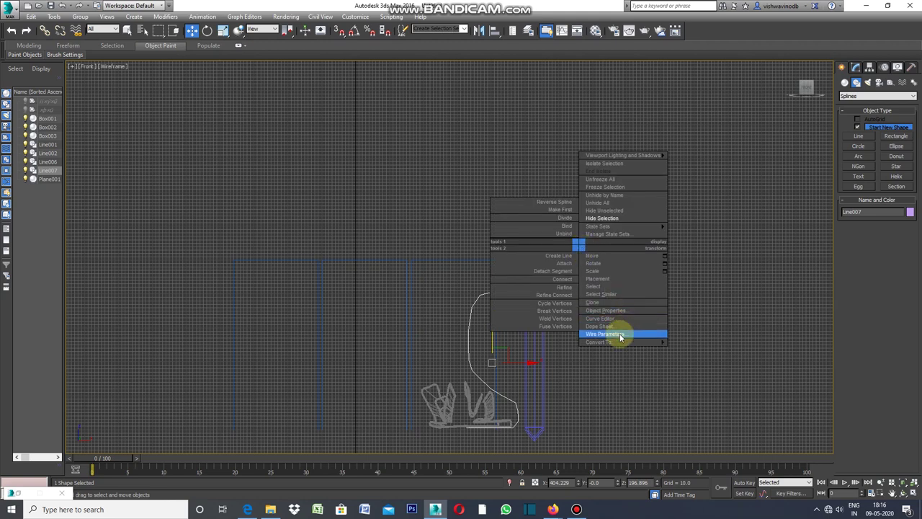
pyautogui.moveTo(604, 341)
pyautogui.click(695, 348)
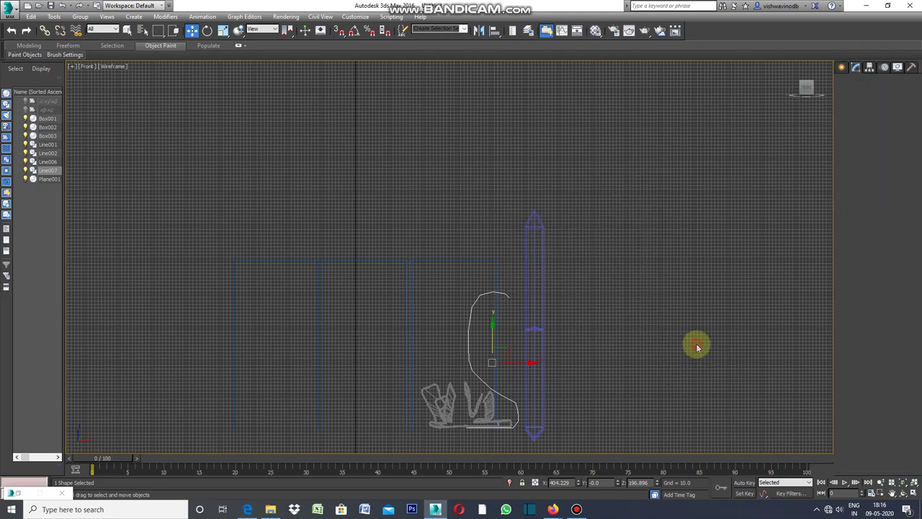
pyautogui.click(650, 326)
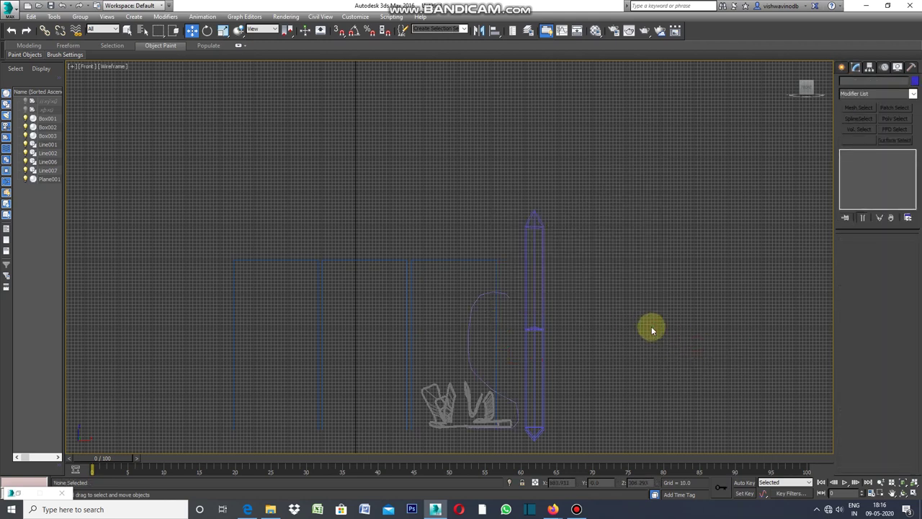
# Step: Maximize the Perspective viewport to review the profile, then return to the four-view layout
pyautogui.click(72, 67)
pyautogui.click(108, 75)
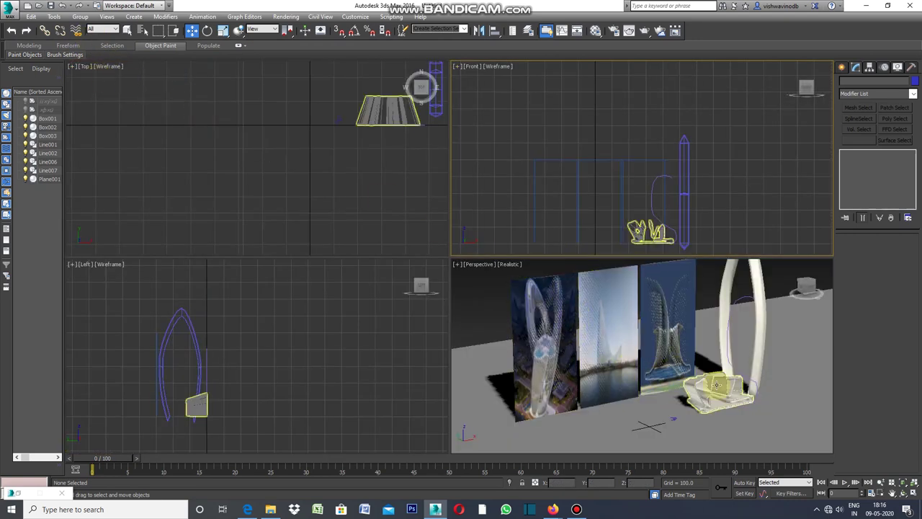
pyautogui.click(461, 270)
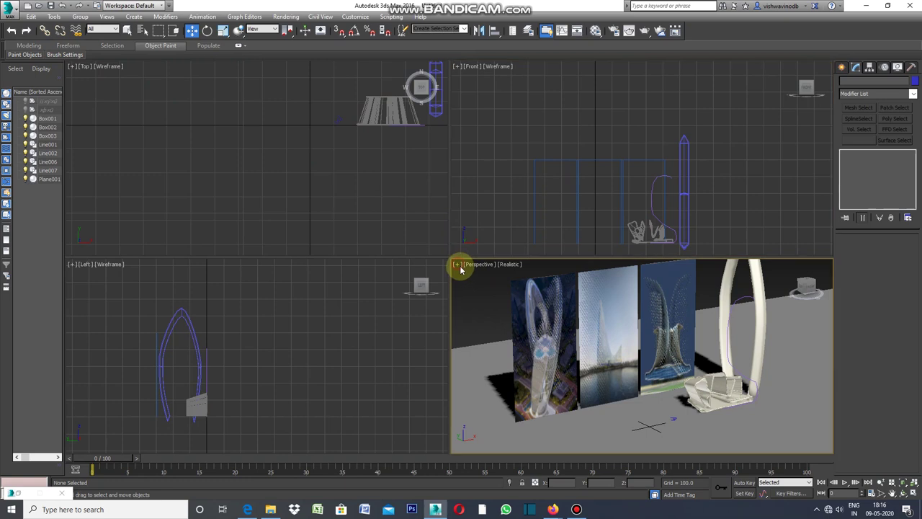
pyautogui.click(458, 268)
pyautogui.click(478, 274)
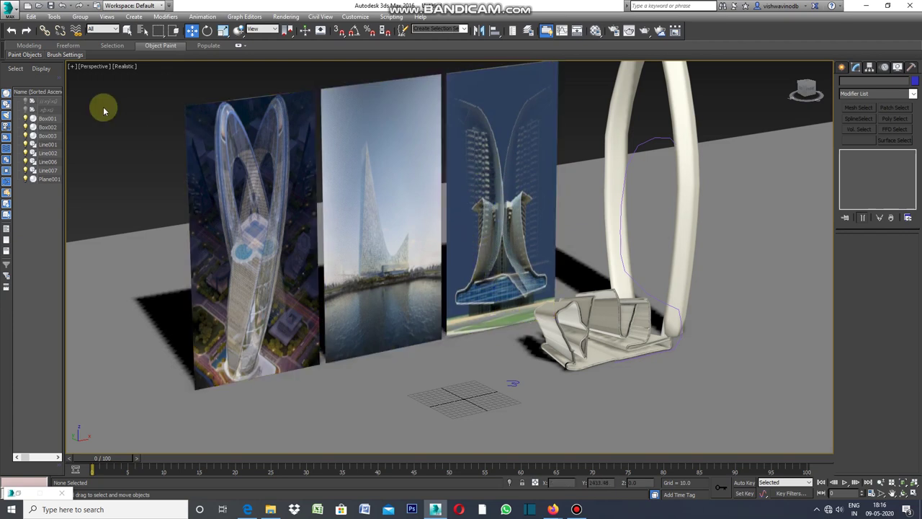
pyautogui.click(72, 66)
# Step: Return to four viewports, then maximize and zoom into the Left view
pyautogui.click(97, 77)
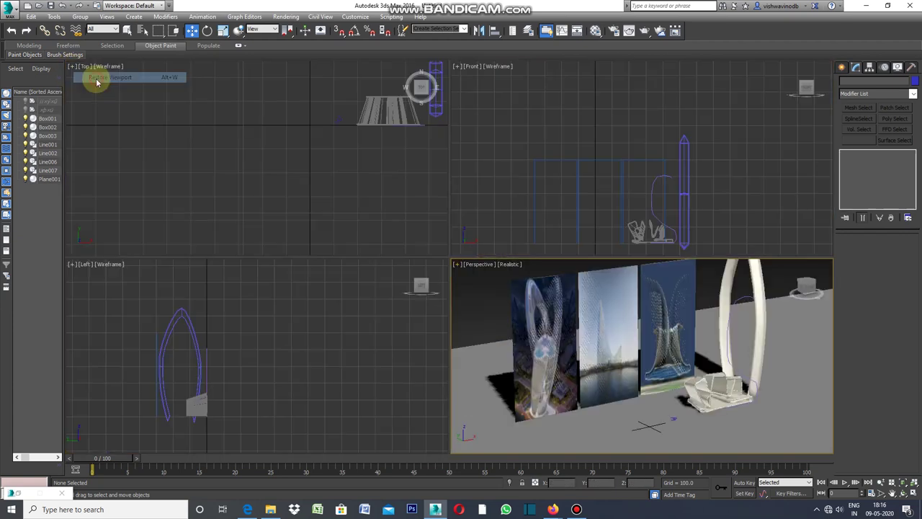
pyautogui.scroll(-2, 364, 194)
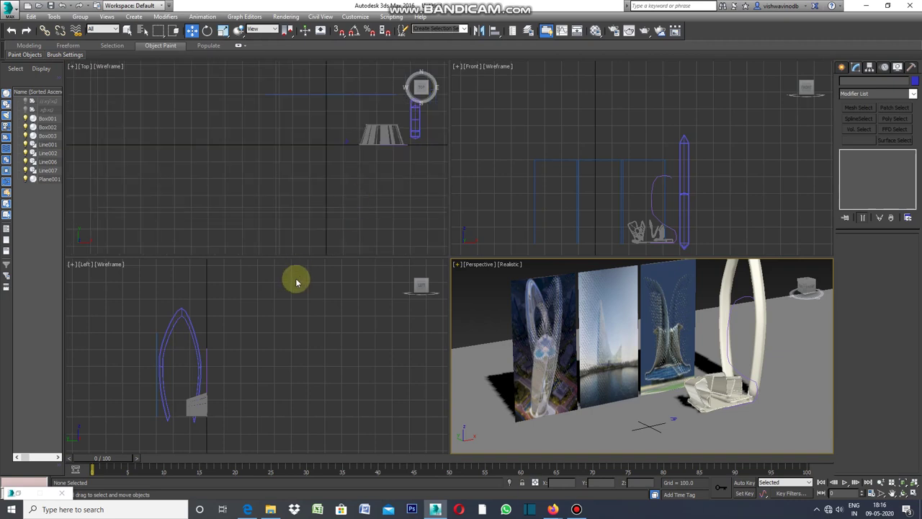
pyautogui.click(75, 269)
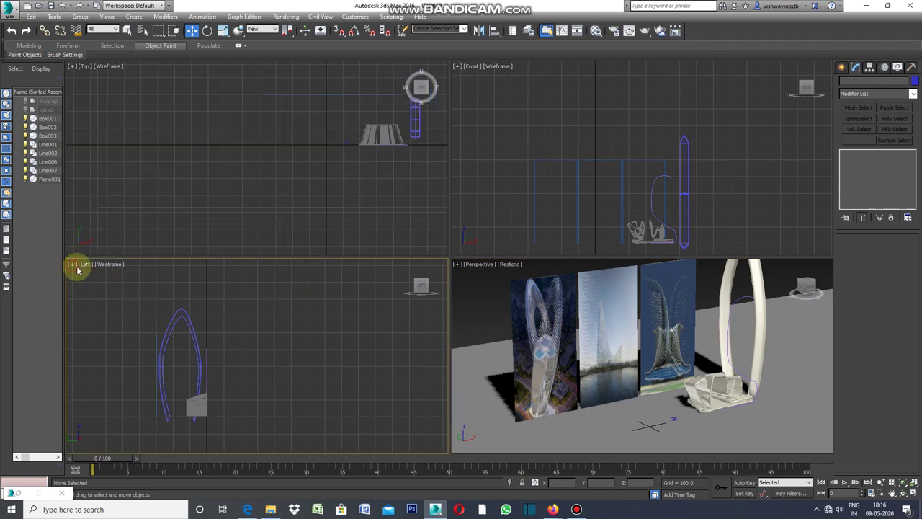
pyautogui.click(74, 266)
pyautogui.click(101, 275)
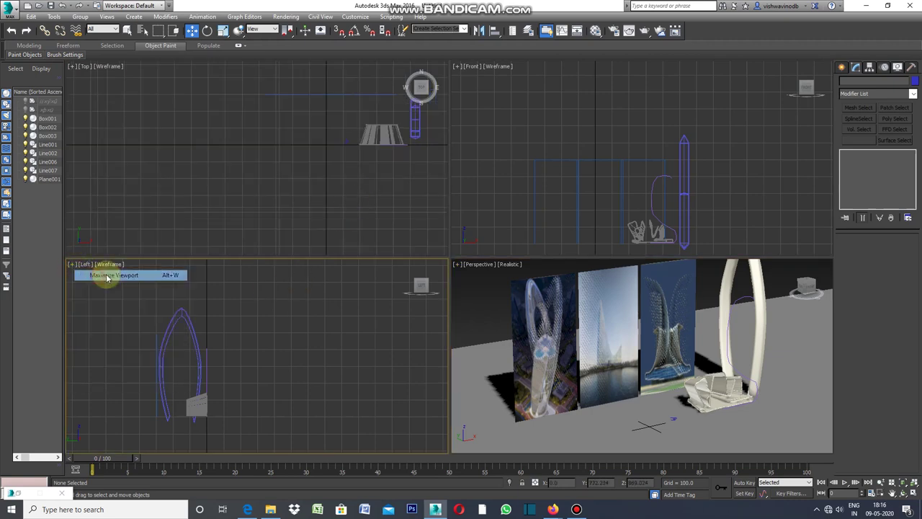
pyautogui.scroll(4, 367, 295)
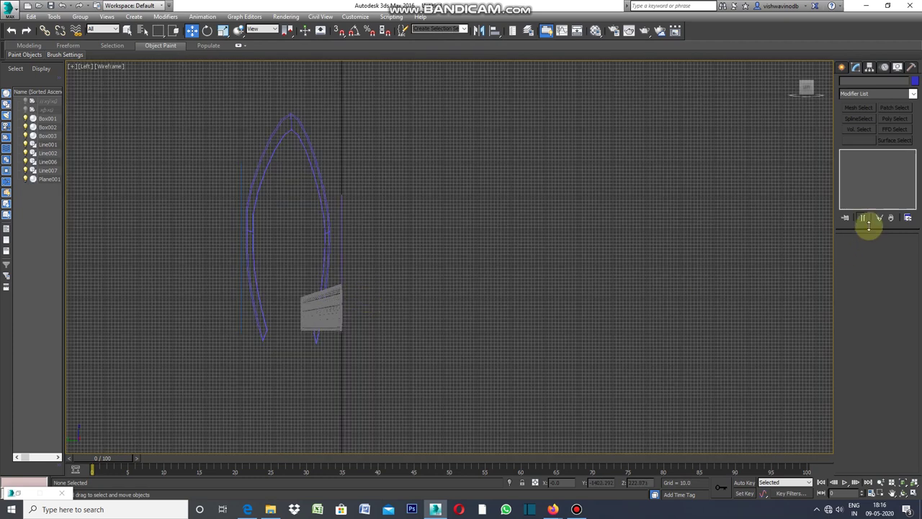
# Step: Start Line008 above the base block, bending it over and straight down toward the base
pyautogui.click(842, 70)
pyautogui.click(856, 82)
pyautogui.click(858, 136)
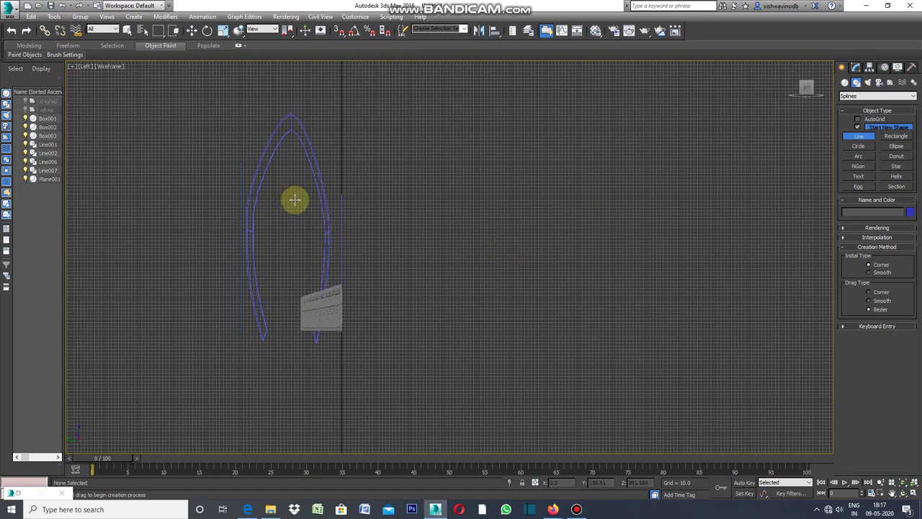
pyautogui.click(295, 200)
pyautogui.click(309, 189)
pyautogui.click(323, 191)
pyautogui.click(332, 200)
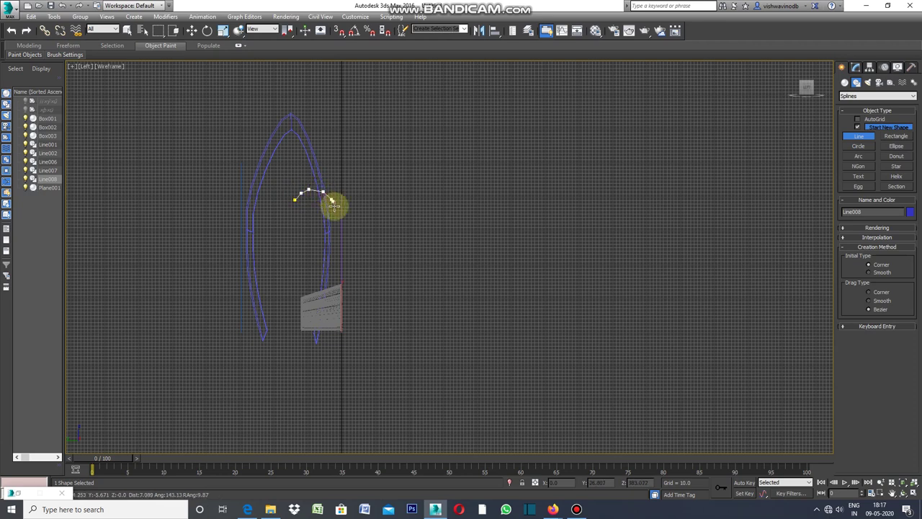
pyautogui.click(336, 211)
pyautogui.click(338, 233)
pyautogui.click(338, 253)
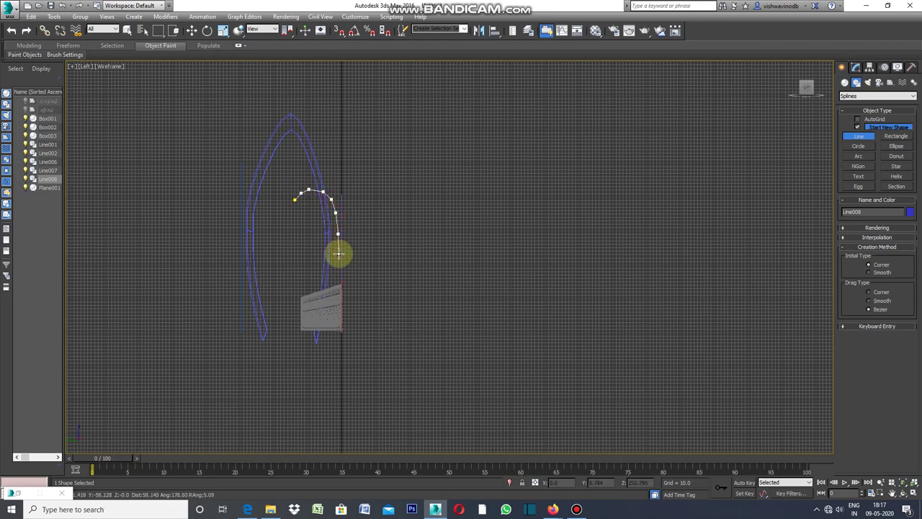
pyautogui.click(338, 271)
pyautogui.click(338, 282)
pyautogui.click(332, 292)
# Step: Carry Line008 left across the base block, round it underneath, and finish along the bottom
pyautogui.click(319, 303)
pyautogui.click(307, 308)
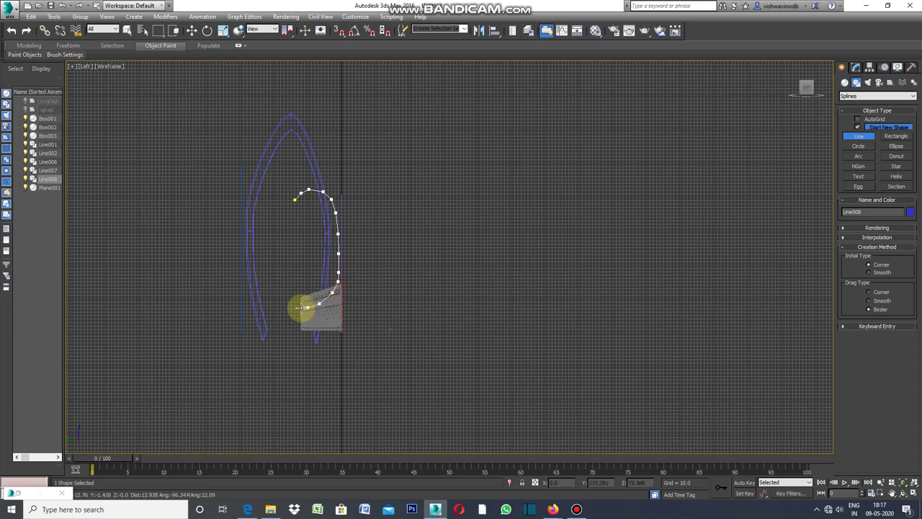
pyautogui.click(295, 310)
pyautogui.click(280, 320)
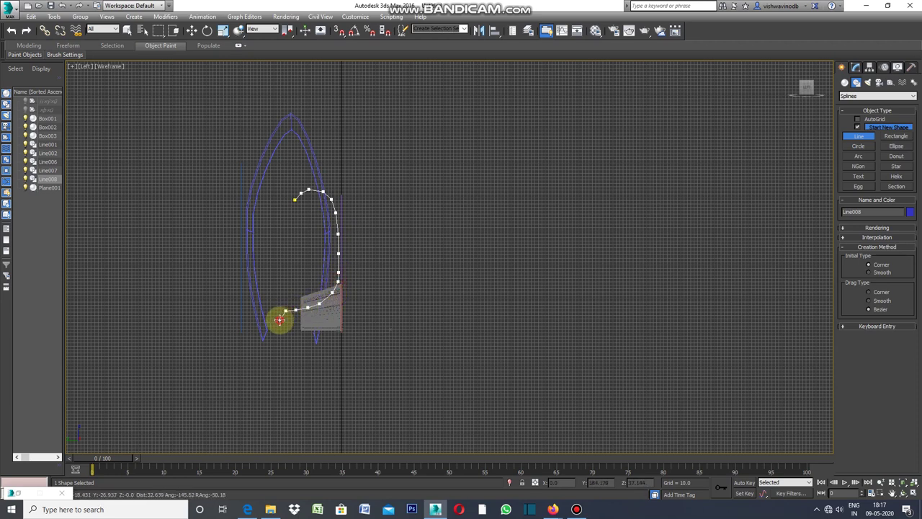
pyautogui.click(280, 325)
pyautogui.click(283, 332)
pyautogui.click(293, 337)
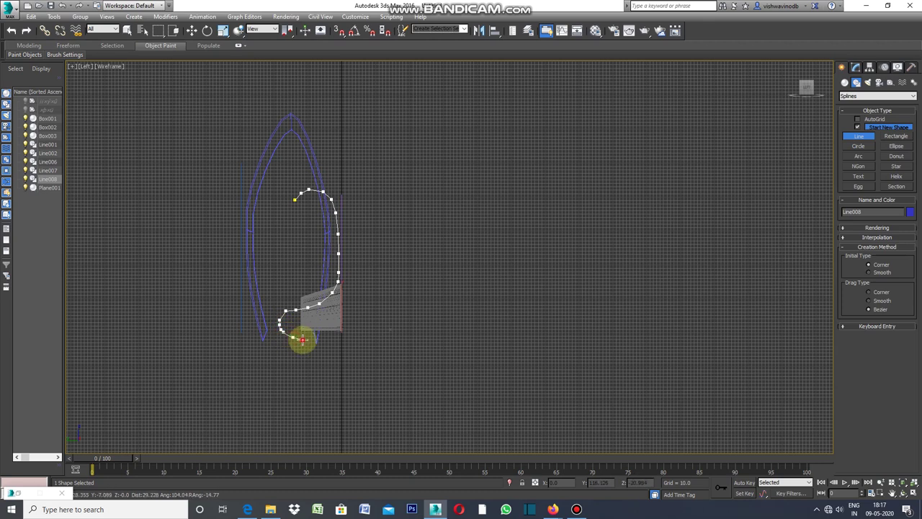
pyautogui.click(303, 338)
pyautogui.click(315, 339)
pyautogui.click(327, 339)
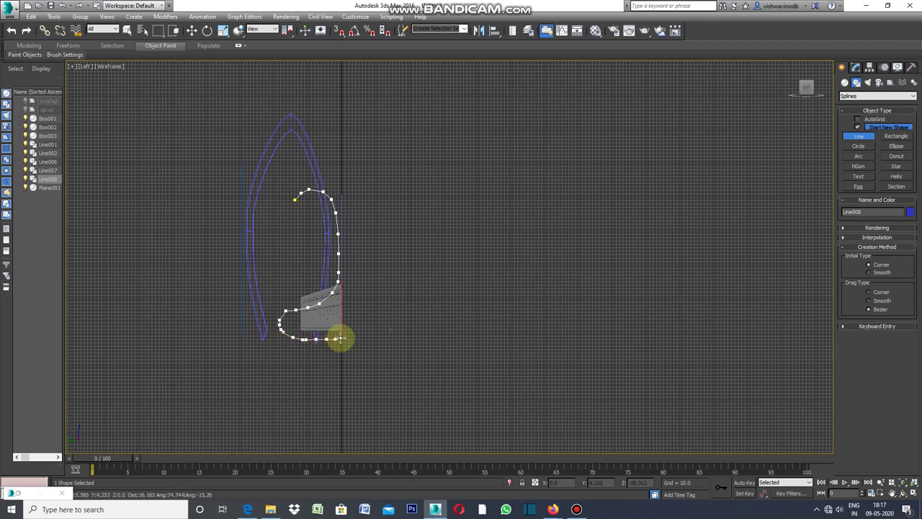
pyautogui.rightClick(343, 338)
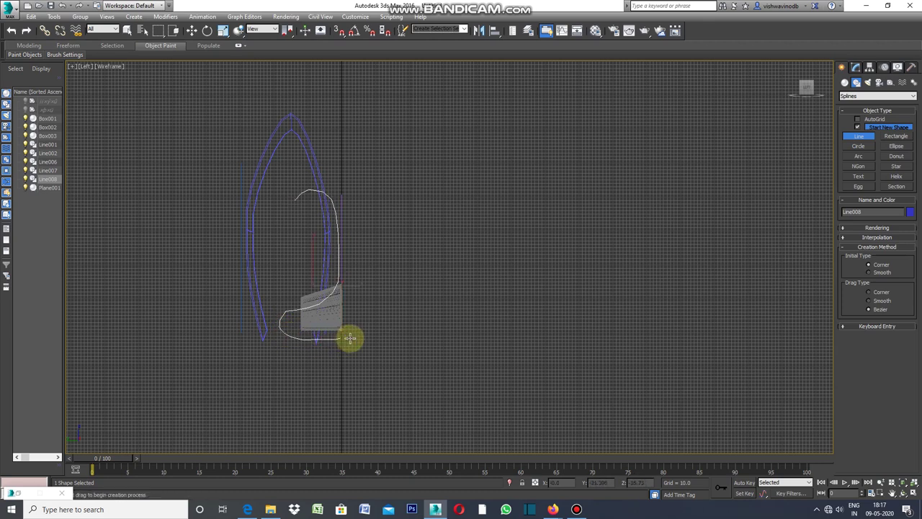
# Step: Convert Line008 to an editable spline
pyautogui.rightClick(418, 238)
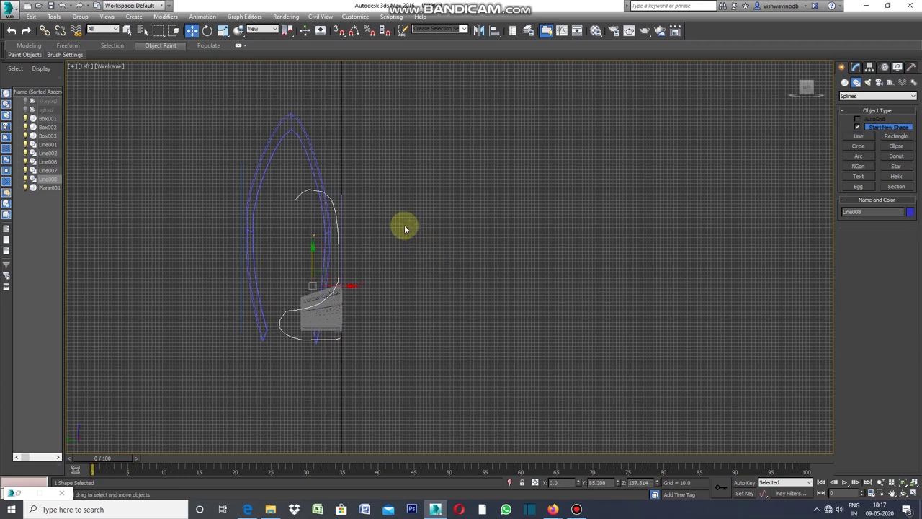
pyautogui.rightClick(401, 222)
pyautogui.moveTo(424, 319)
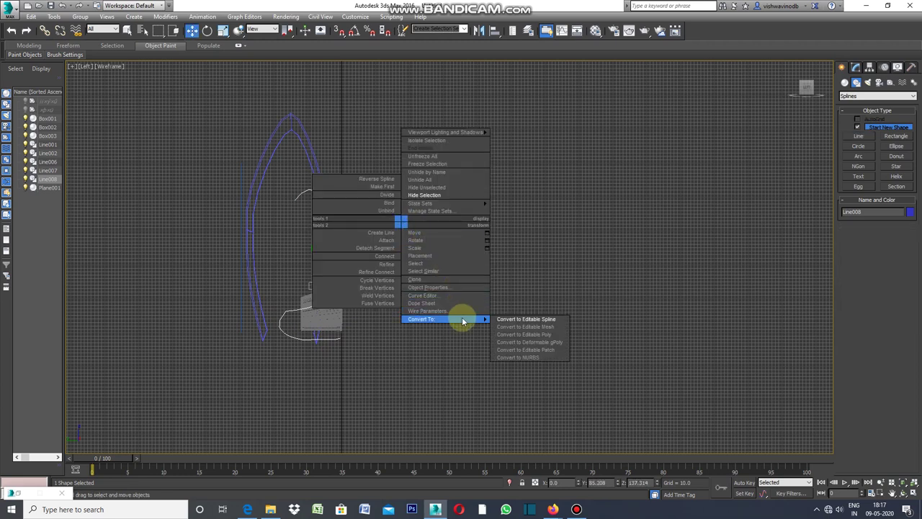
pyautogui.click(515, 324)
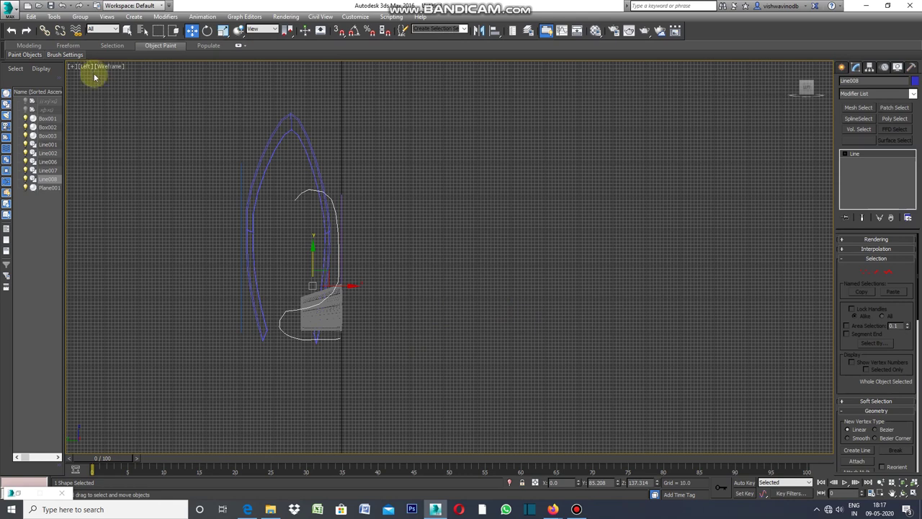
# Step: Restore the four-view layout and maximize the Left view again
pyautogui.click(74, 67)
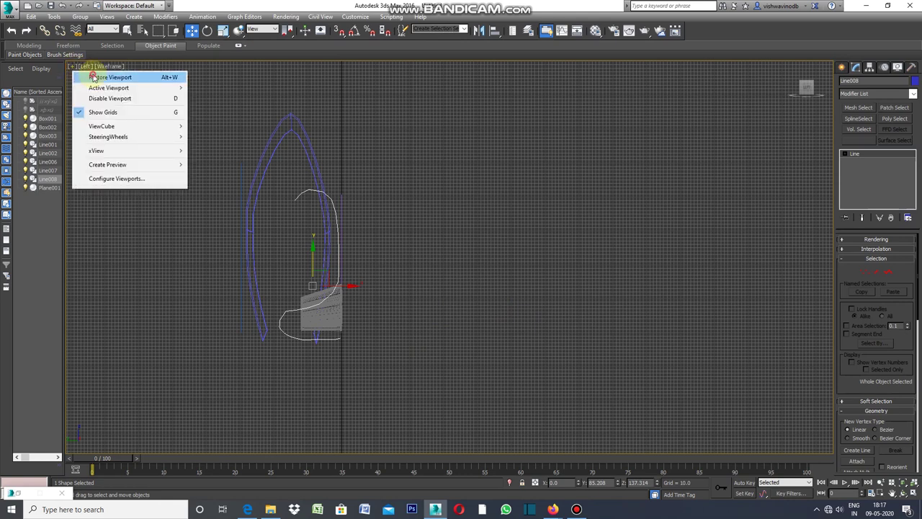
pyautogui.click(93, 77)
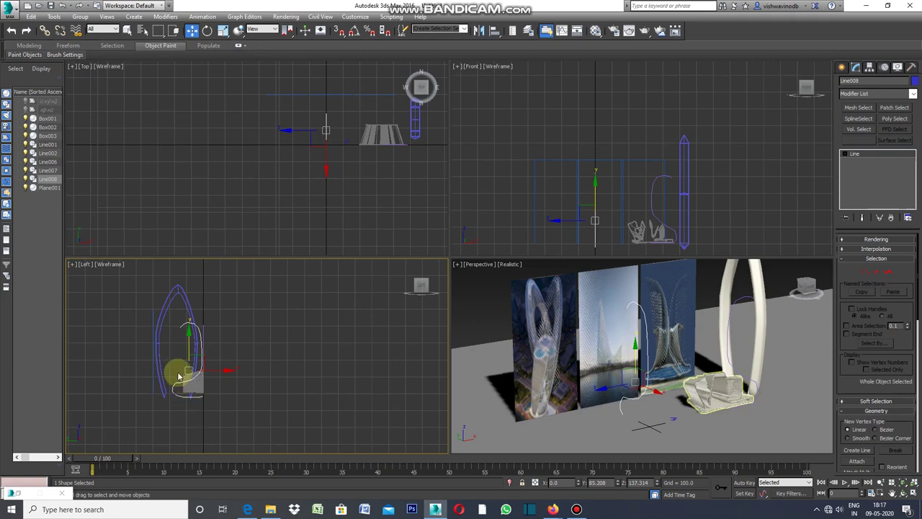
pyautogui.click(72, 264)
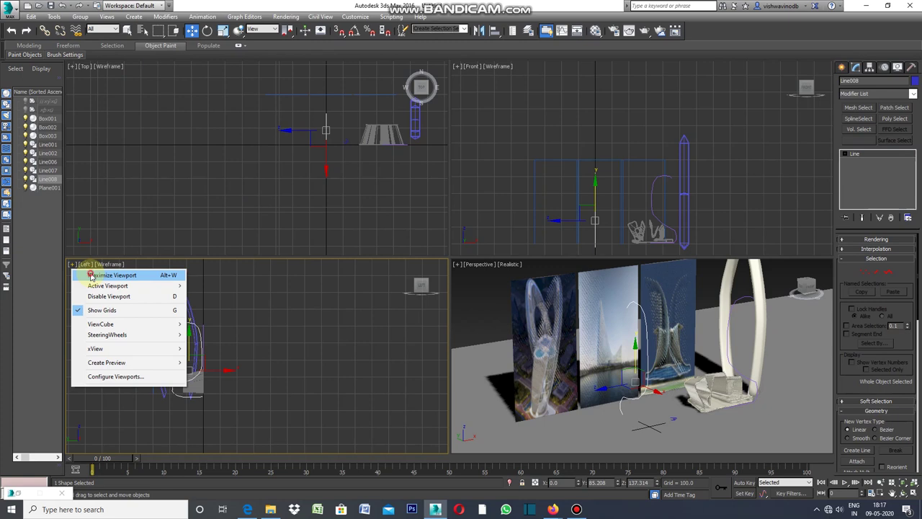
pyautogui.click(90, 277)
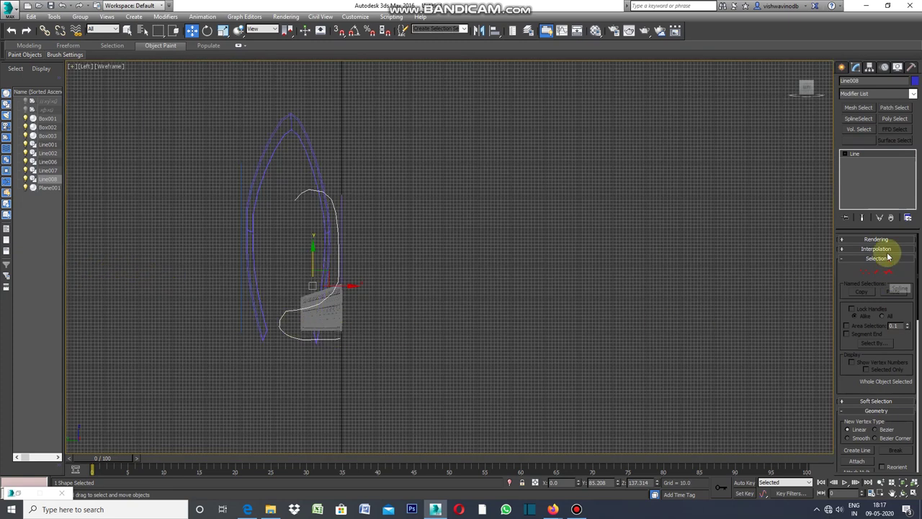
pyautogui.click(843, 70)
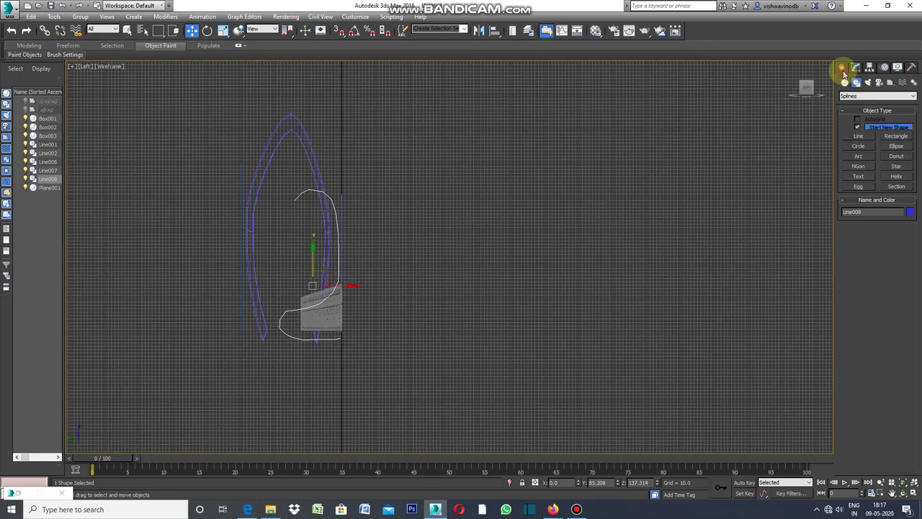
# Step: Draw Line009 from the base box edge rightward, stepping down to a short horizontal tail
pyautogui.click(858, 136)
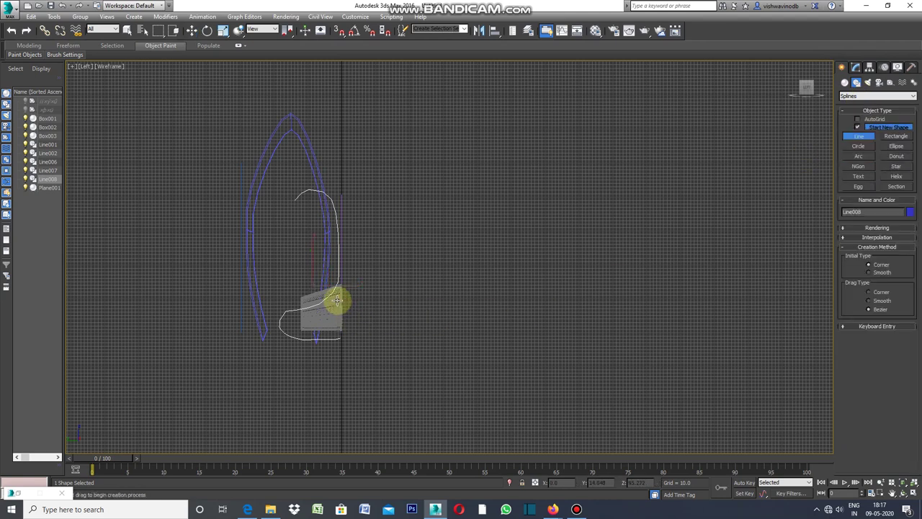
pyautogui.click(336, 299)
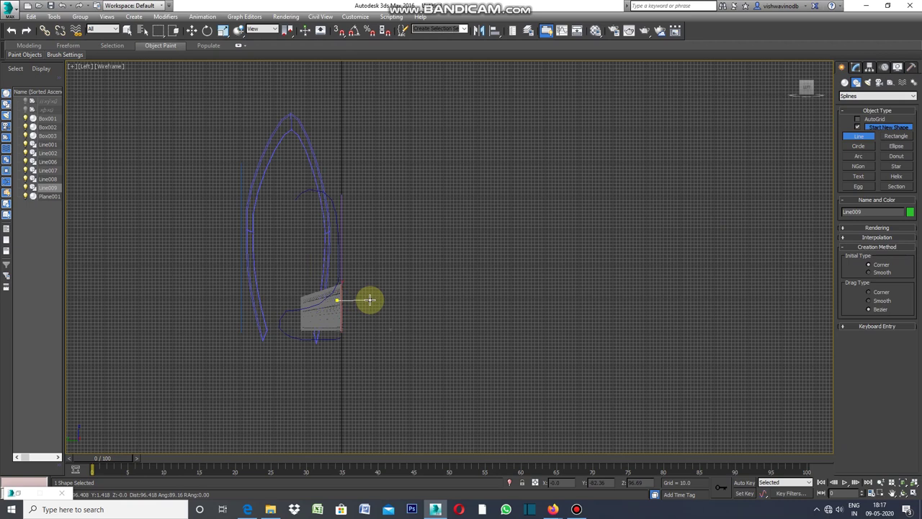
pyautogui.click(369, 299)
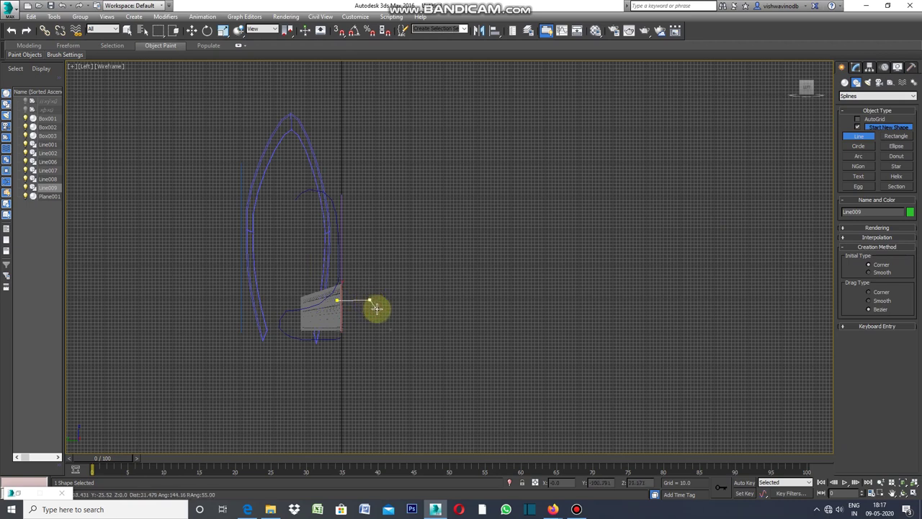
pyautogui.click(380, 311)
pyautogui.click(389, 323)
pyautogui.click(391, 333)
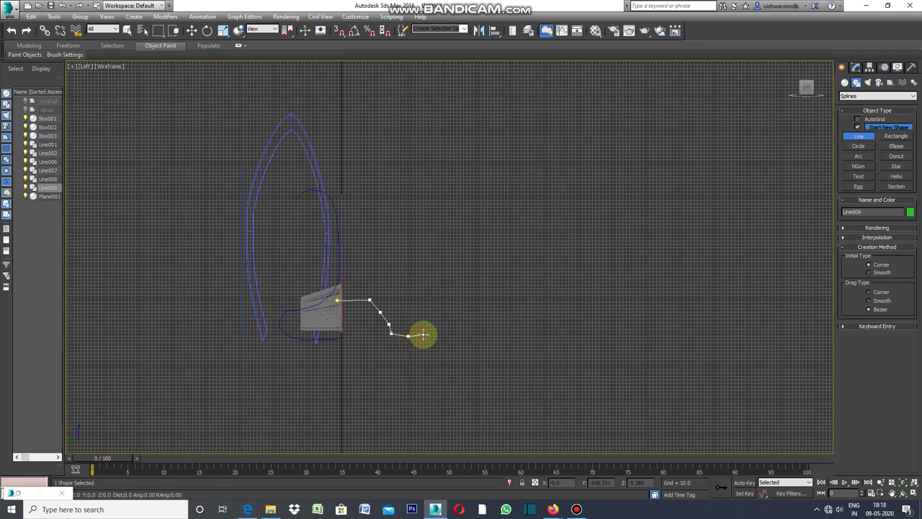
pyautogui.rightClick(422, 334)
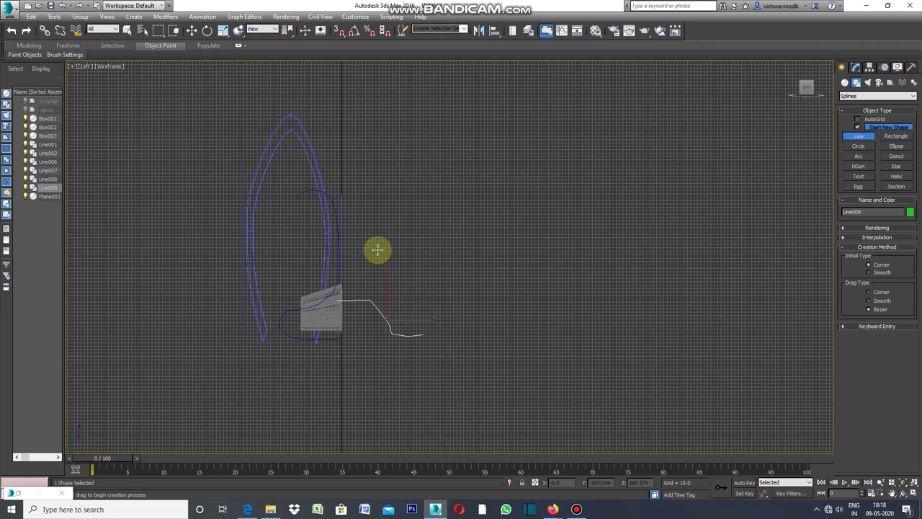
pyautogui.rightClick(410, 310)
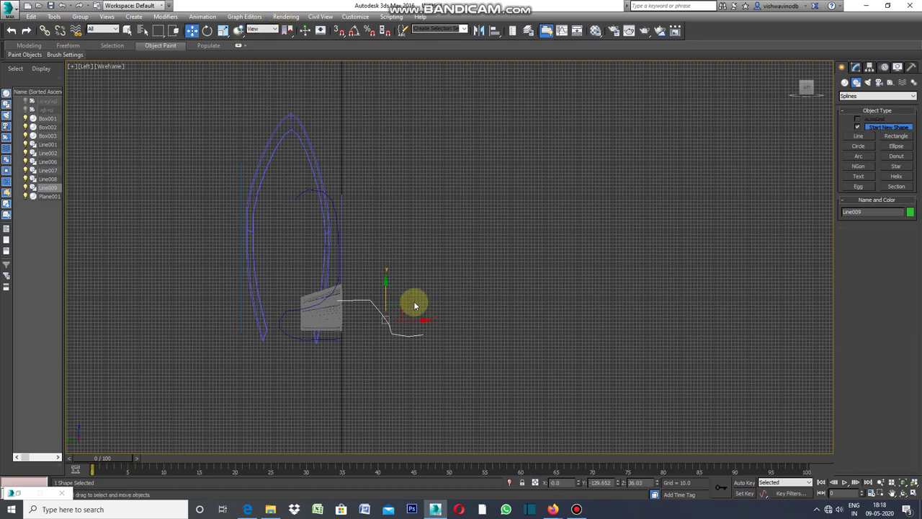
pyautogui.rightClick(415, 304)
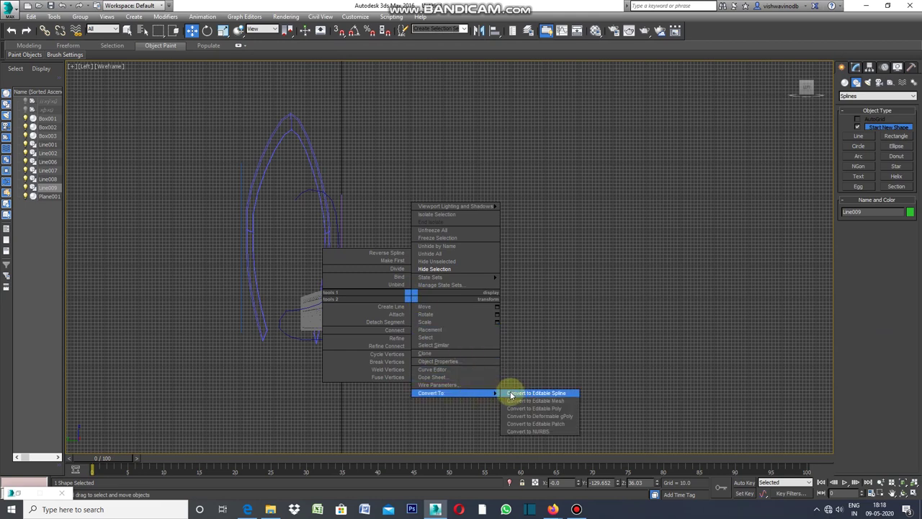
# Step: Convert Line009 to an editable spline and select only that line
pyautogui.moveTo(432, 392)
pyautogui.click(506, 391)
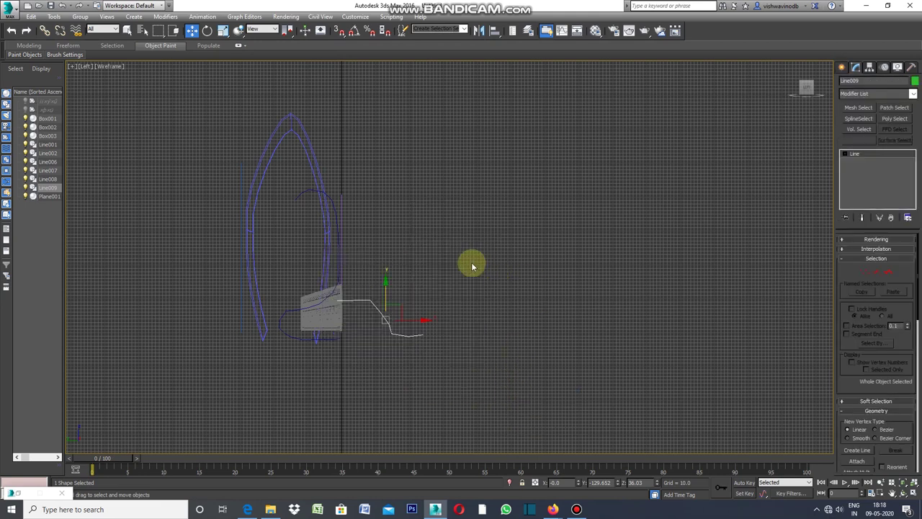
pyautogui.scroll(3, 360, 339)
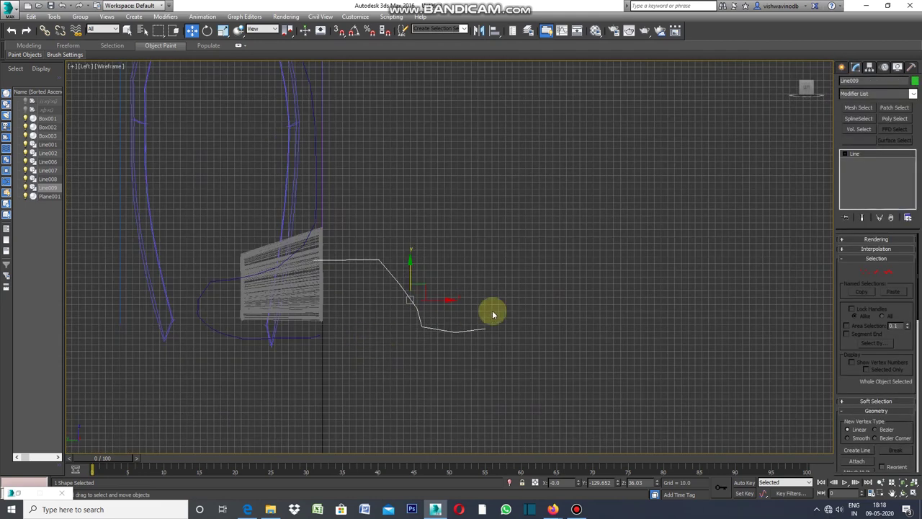
pyautogui.click(489, 311)
pyautogui.moveTo(555, 270); pyautogui.dragTo(419, 353)
pyautogui.click(461, 281)
pyautogui.moveTo(465, 257); pyautogui.dragTo(395, 304)
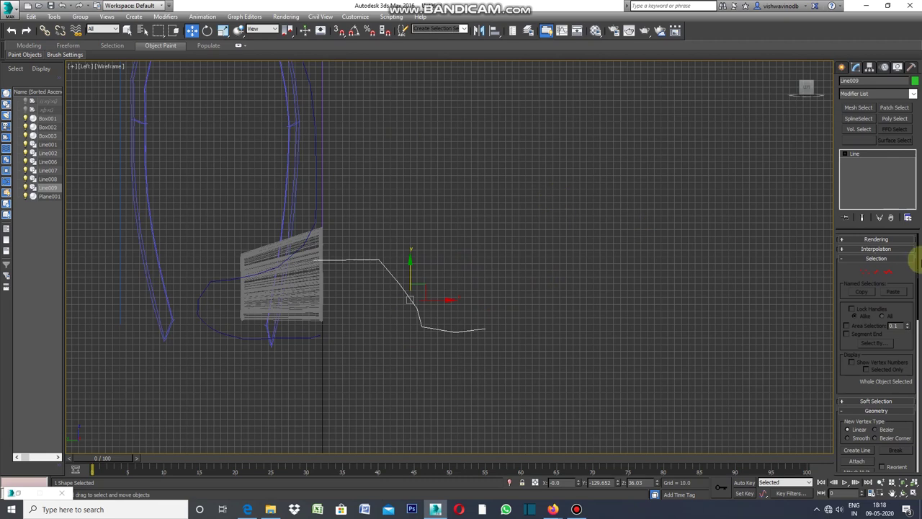
# Step: Nudge one of Line009's middle vertices slightly lower so its tail runs level, then deselect
pyautogui.click(865, 273)
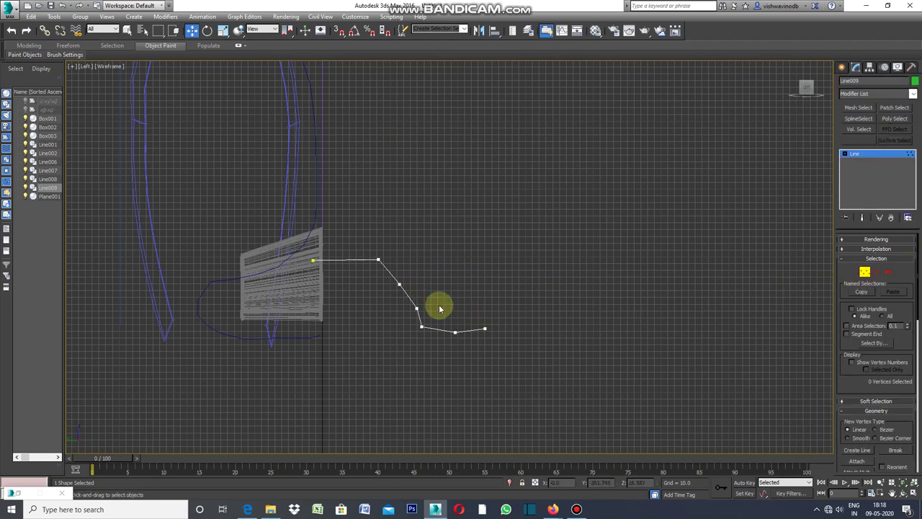
pyautogui.scroll(1, 339, 281)
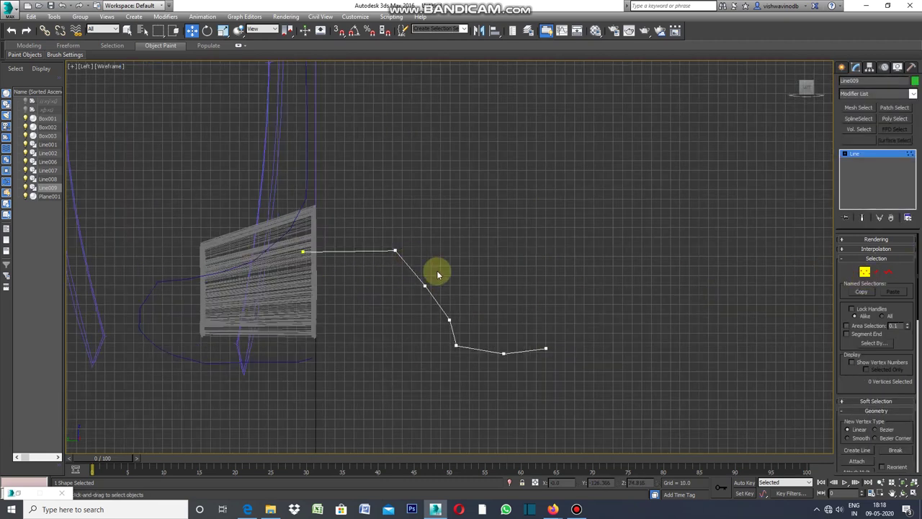
pyautogui.moveTo(440, 271)
pyautogui.mouseDown()
pyautogui.moveTo(417, 296)
pyautogui.moveTo(464, 318)
pyautogui.mouseUp()
pyautogui.click(449, 319)
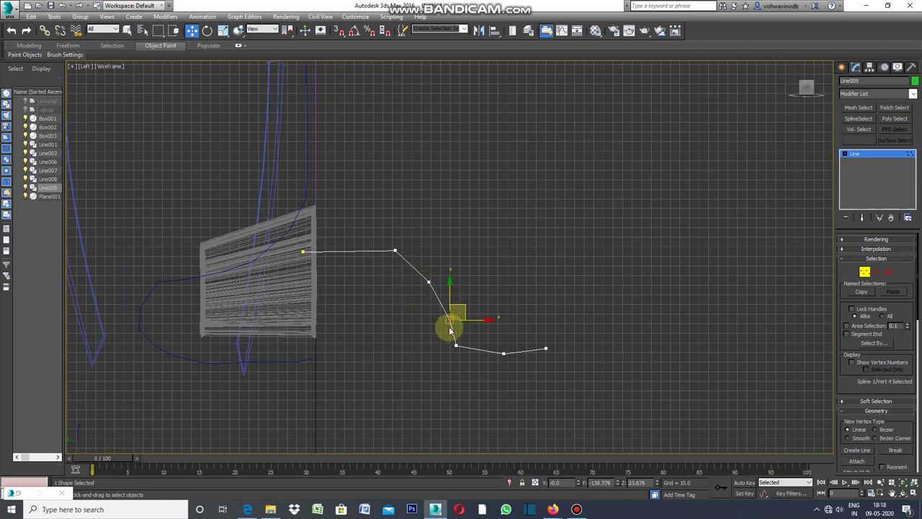
pyautogui.moveTo(463, 314); pyautogui.dragTo(505, 332)
pyautogui.click(504, 352)
pyautogui.click(555, 319)
pyautogui.scroll(-5, 504, 340)
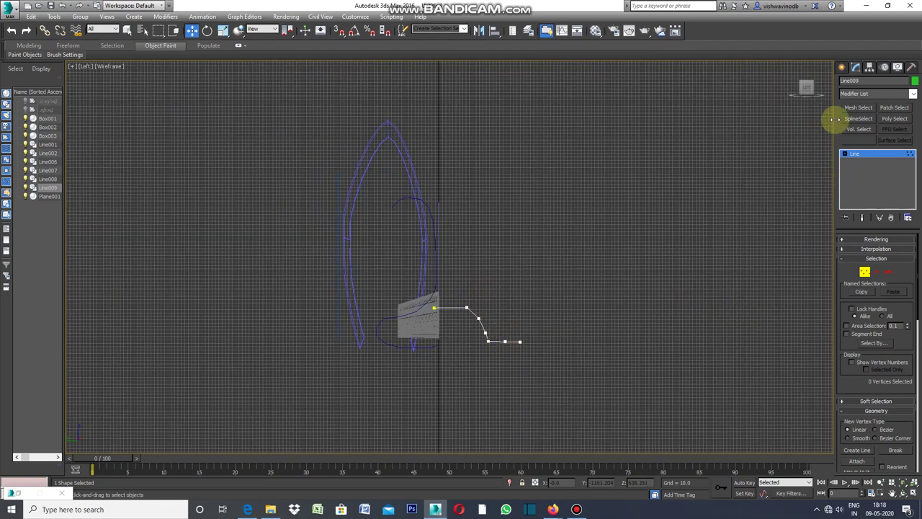
pyautogui.click(843, 69)
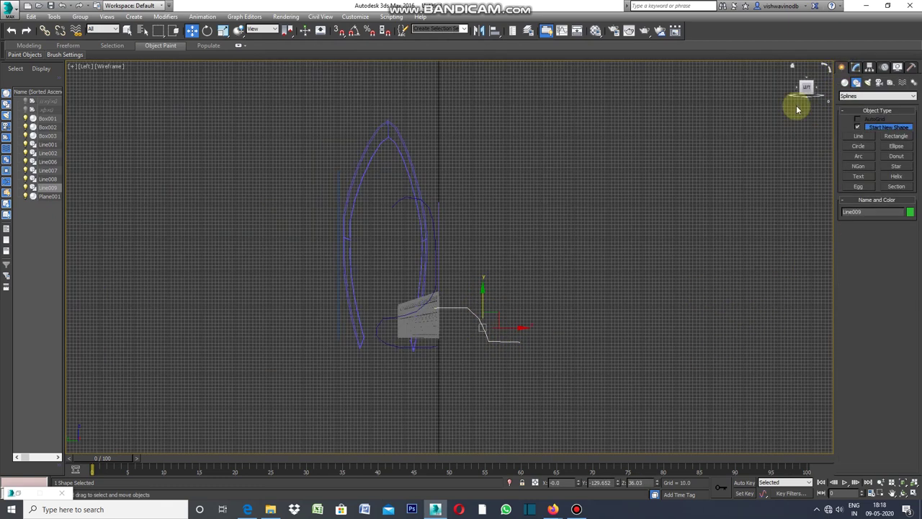
pyautogui.click(655, 242)
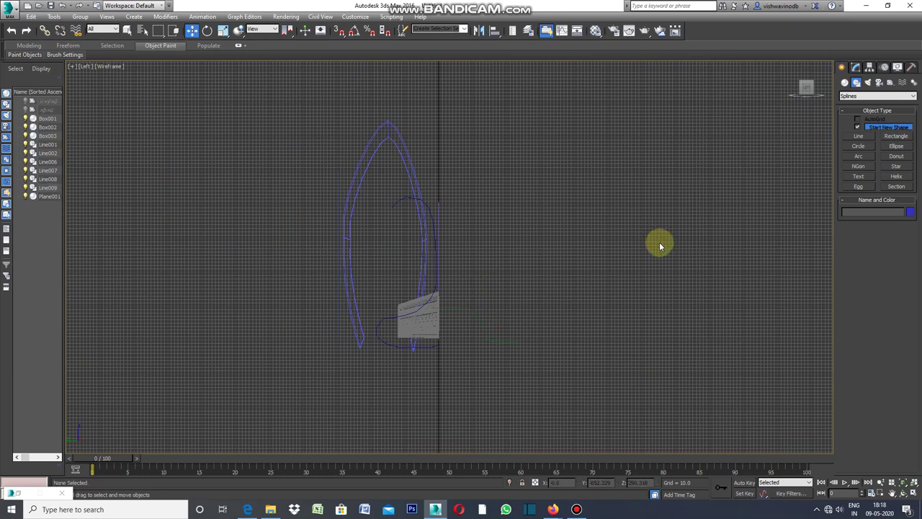
pyautogui.click(72, 68)
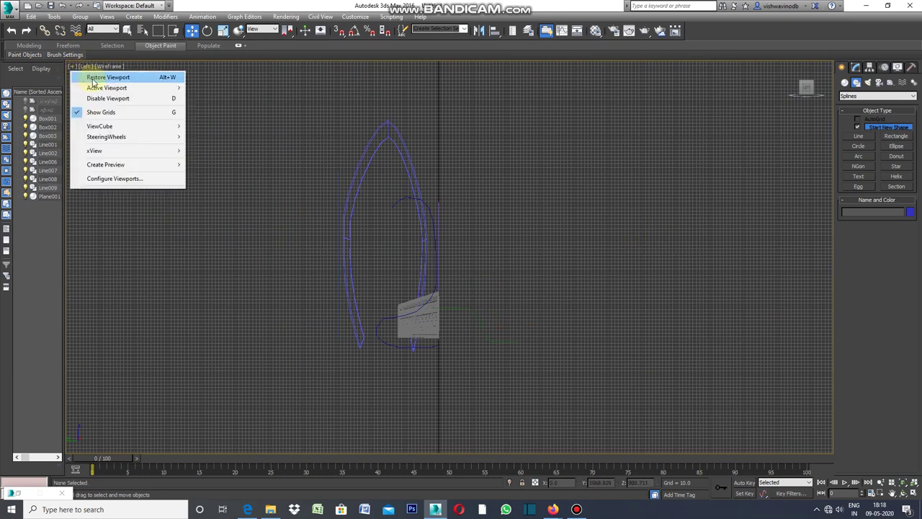
# Step: Restore four viewports, select Line007, and maximize the Front view showing it
pyautogui.click(101, 77)
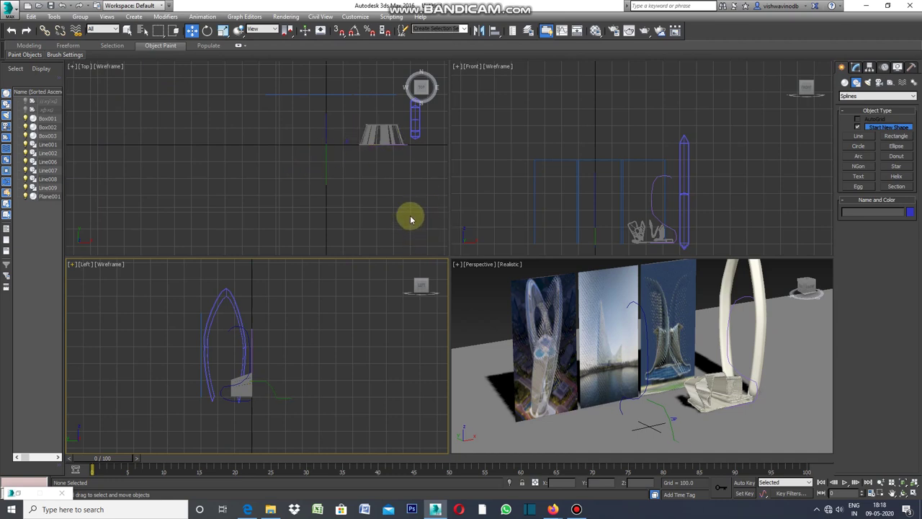
pyautogui.click(650, 196)
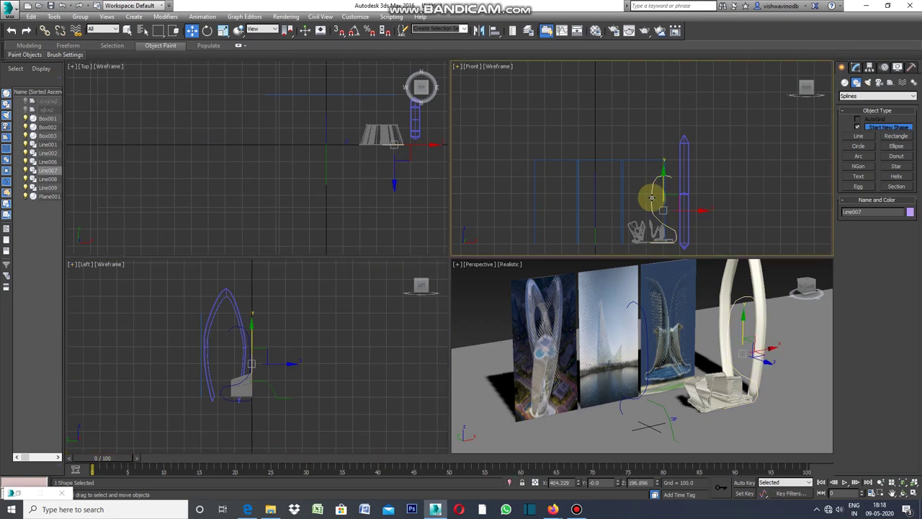
pyautogui.click(456, 65)
pyautogui.click(475, 77)
pyautogui.scroll(2, 473, 352)
pyautogui.scroll(-1, 466, 247)
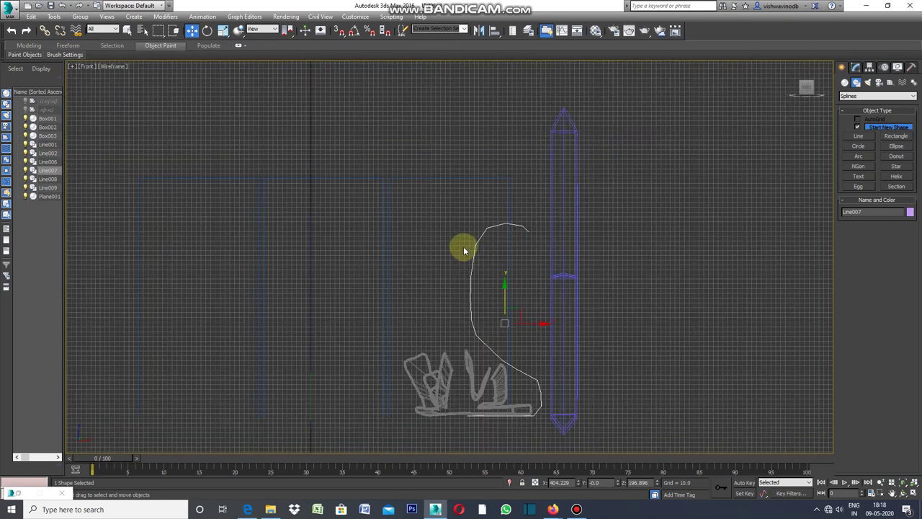
pyautogui.scroll(1, 481, 352)
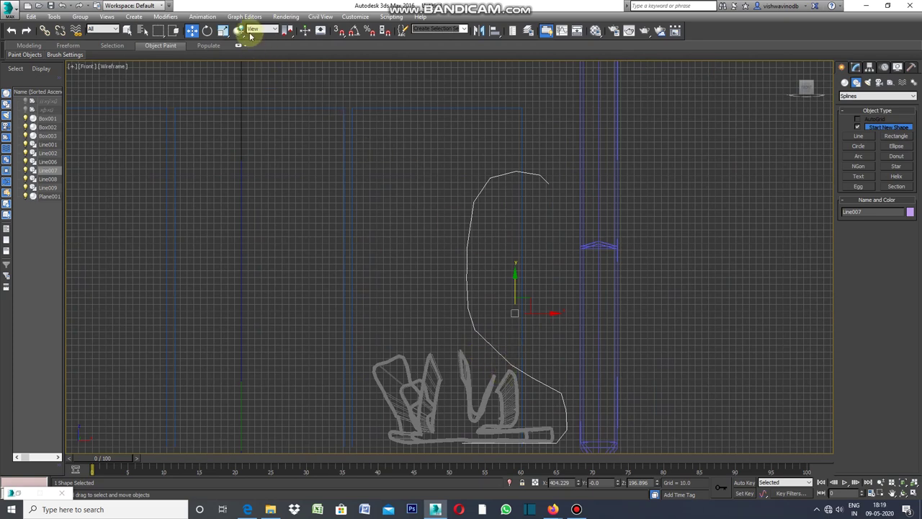
# Step: Set the six upper vertices of Line007 to Smooth
pyautogui.click(856, 68)
pyautogui.click(864, 270)
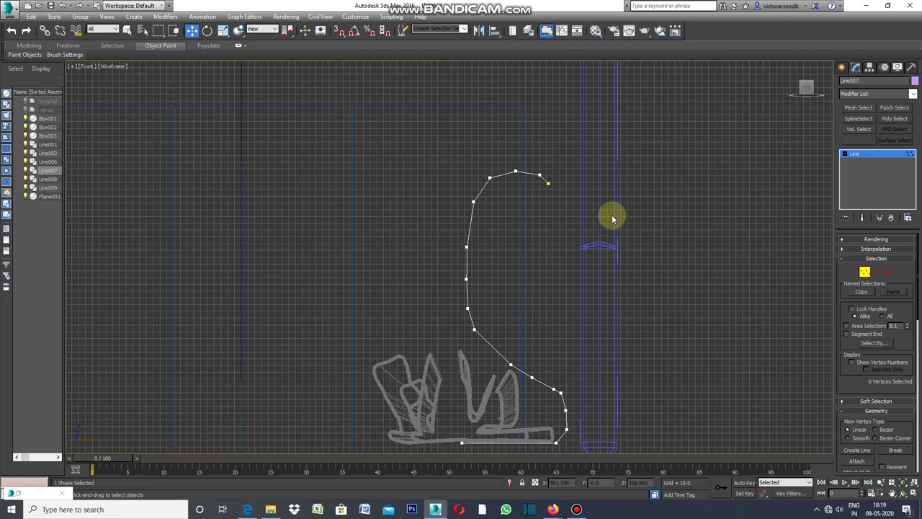
pyautogui.scroll(-3, 484, 155)
pyautogui.scroll(3, 491, 178)
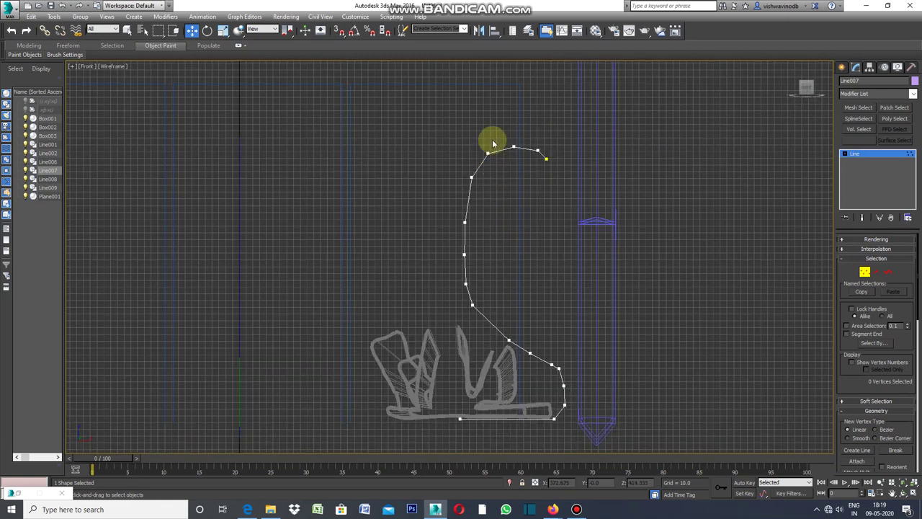
pyautogui.moveTo(495, 121); pyautogui.dragTo(438, 305)
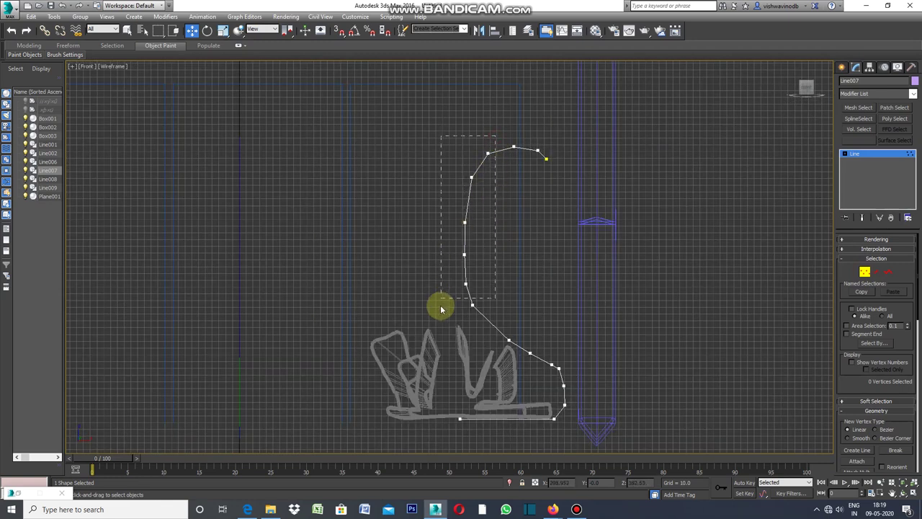
pyautogui.rightClick(436, 228)
pyautogui.click(428, 179)
pyautogui.click(576, 181)
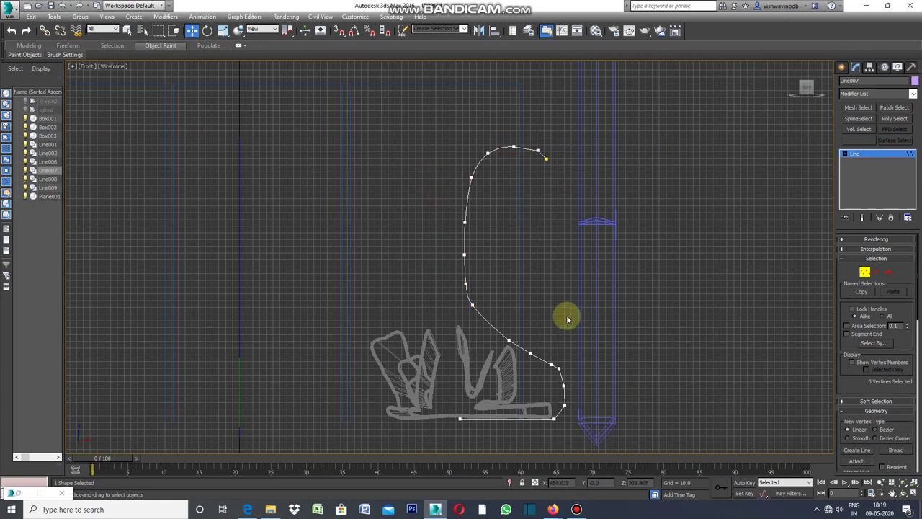
# Step: Set Line007's lower-corner vertices to Smooth, then deselect the curve
pyautogui.scroll(-2, 574, 333)
pyautogui.scroll(3, 575, 333)
pyautogui.moveTo(574, 278); pyautogui.dragTo(551, 344)
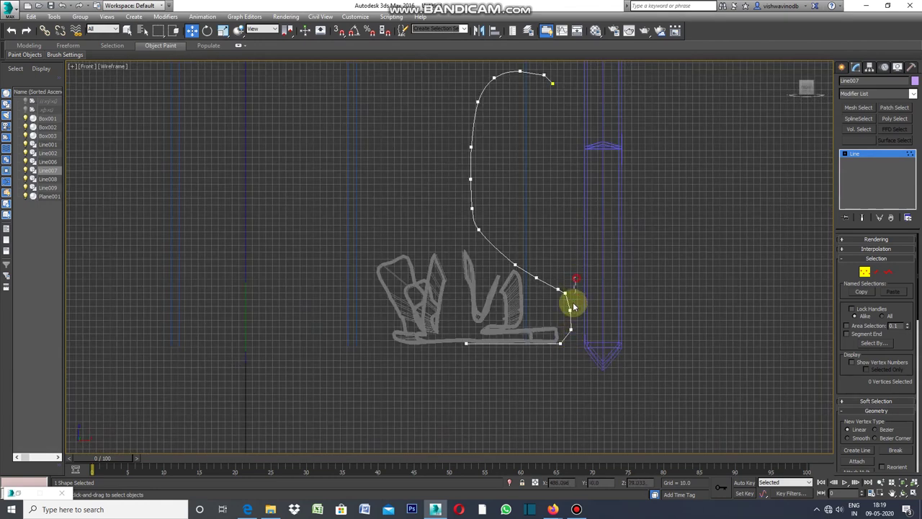
pyautogui.rightClick(547, 253)
pyautogui.click(535, 204)
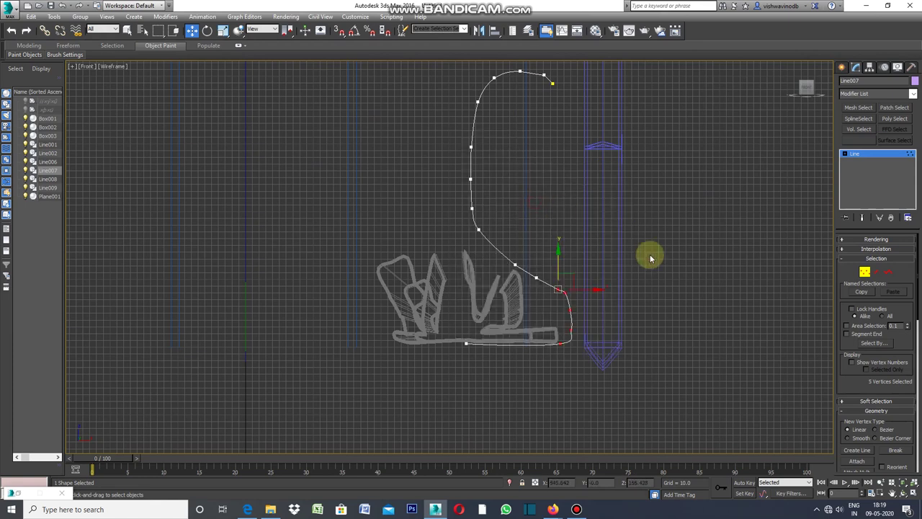
pyautogui.click(684, 321)
pyautogui.scroll(-1, 688, 326)
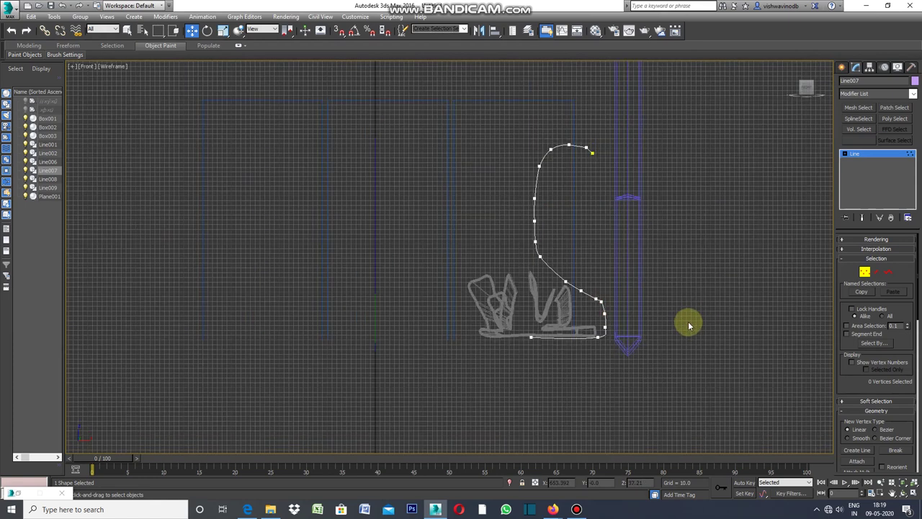
pyautogui.scroll(-1, 727, 353)
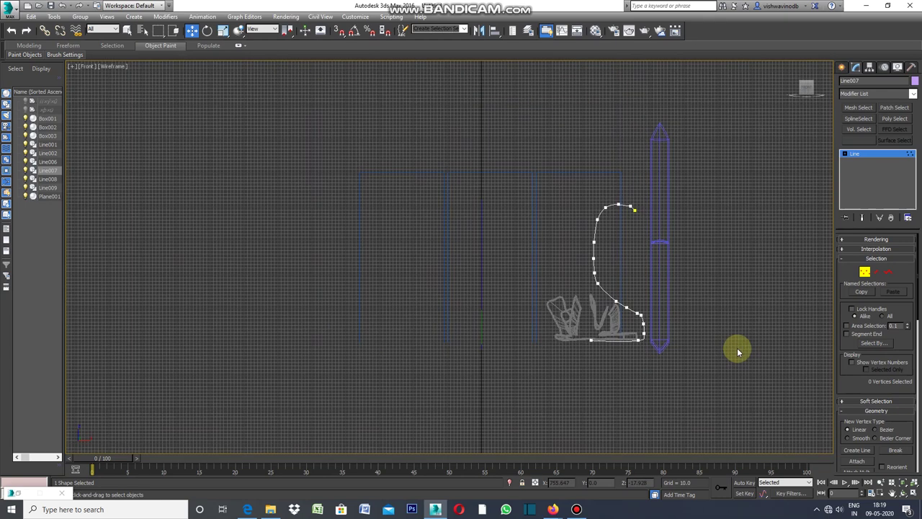
pyautogui.click(842, 68)
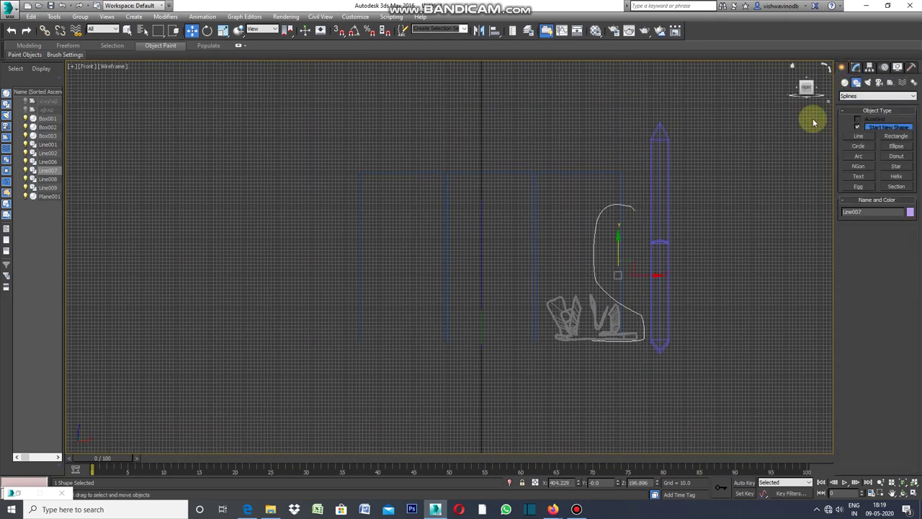
pyautogui.click(761, 220)
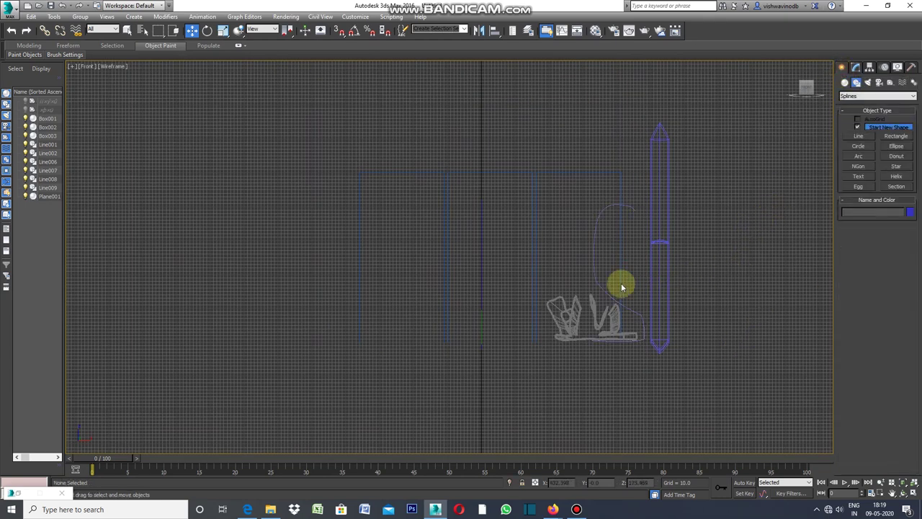
# Step: Restore four viewports and clone Line007 upward in the Top view as copy Line010
pyautogui.click(72, 66)
pyautogui.click(89, 77)
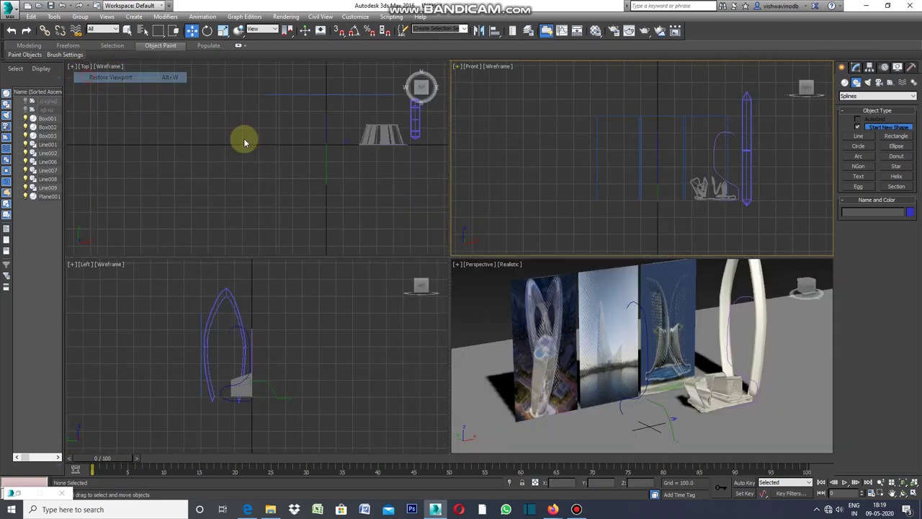
pyautogui.click(735, 188)
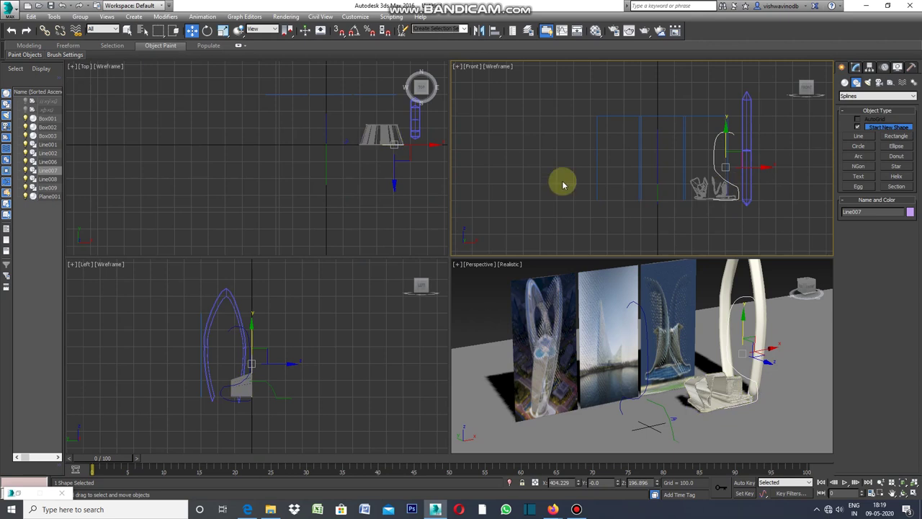
pyautogui.click(74, 69)
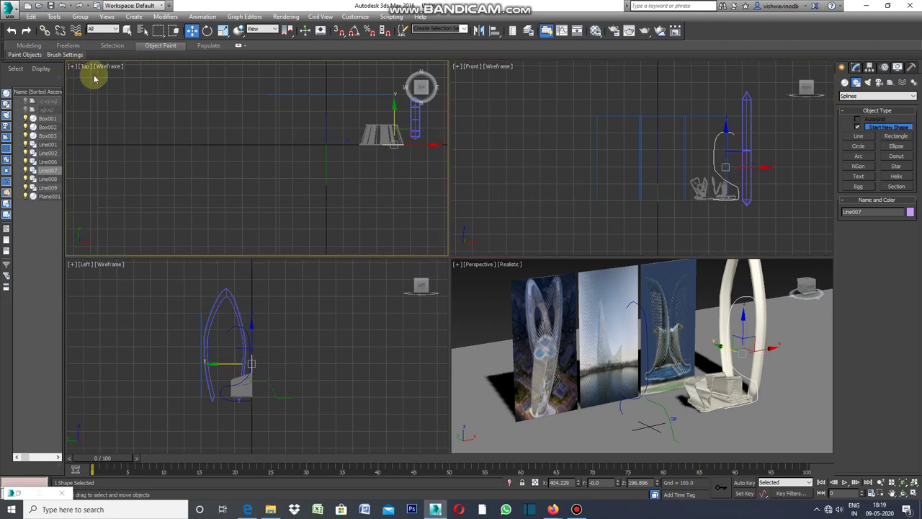
pyautogui.scroll(-2, 191, 157)
pyautogui.click(340, 115)
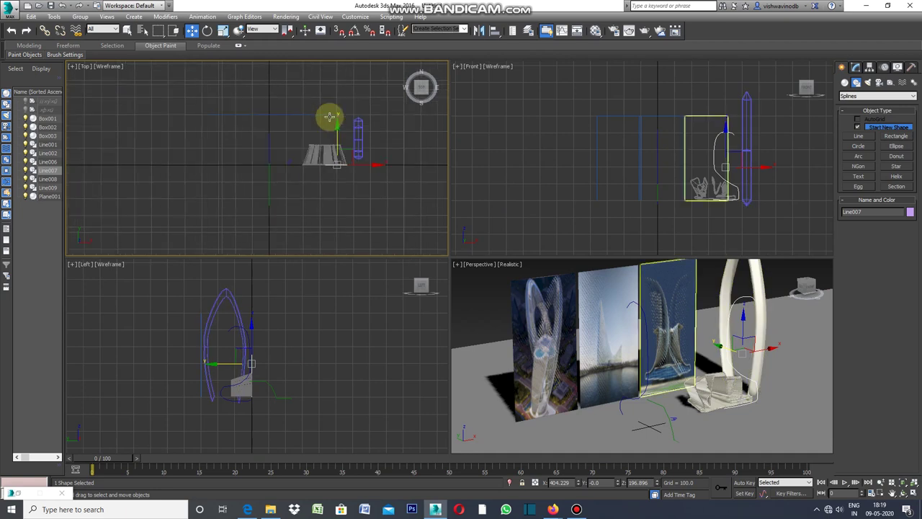
pyautogui.scroll(3, 333, 144)
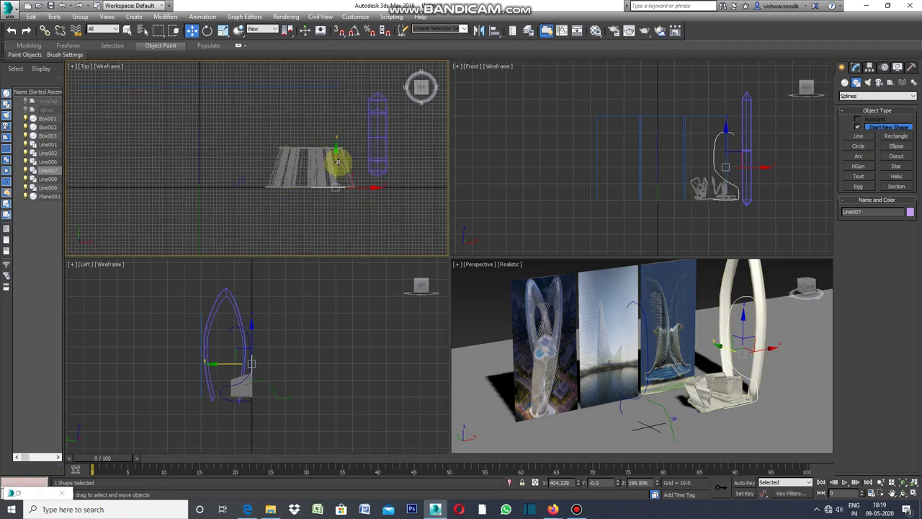
pyautogui.click(336, 158)
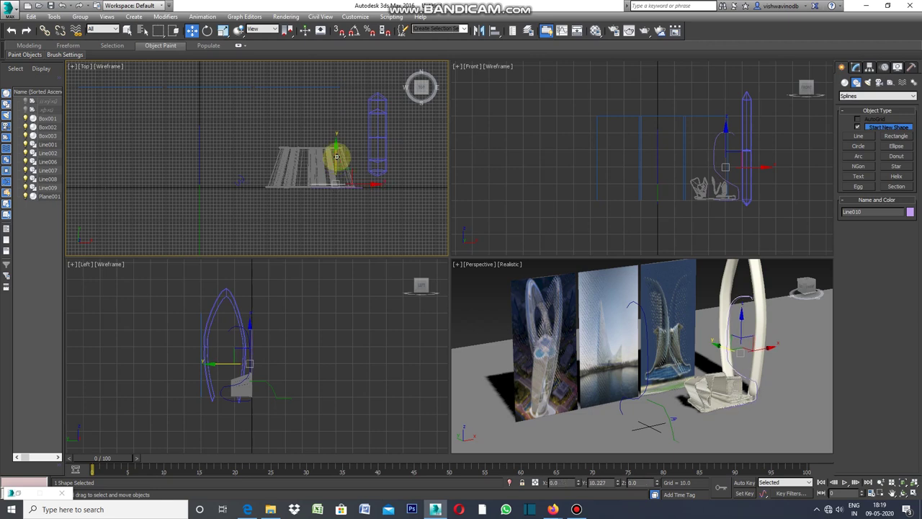
pyautogui.moveTo(337, 155); pyautogui.dragTo(339, 147)
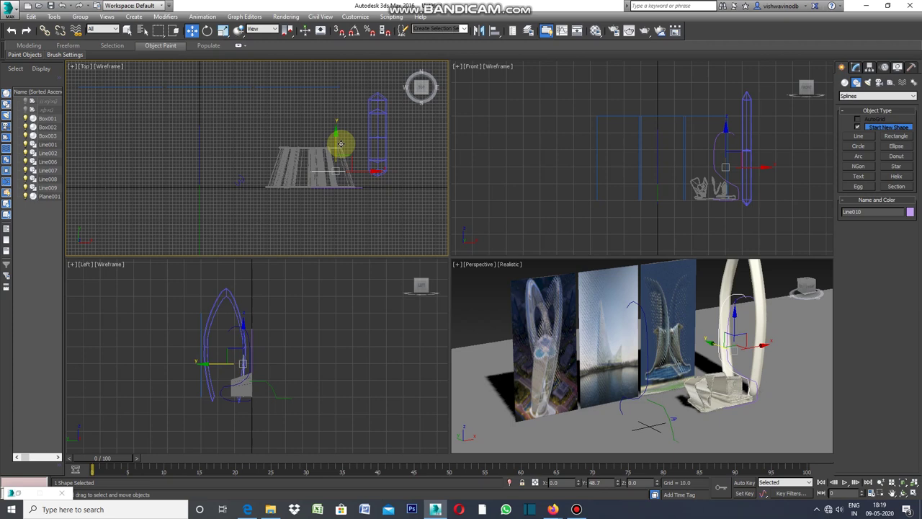
pyautogui.keyDown('shift'); pyautogui.moveTo(341, 144); pyautogui.dragTo(340, 145); pyautogui.keyUp('shift')
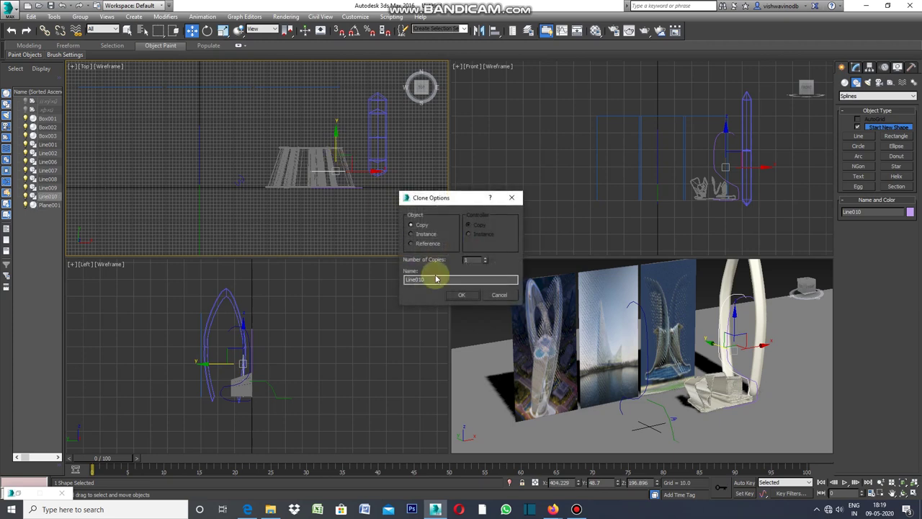
pyautogui.click(459, 295)
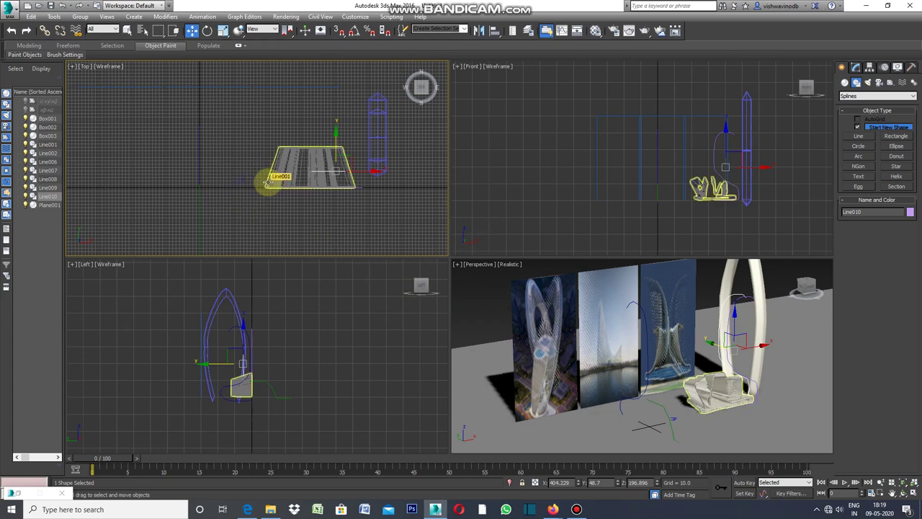
# Step: Clone Line008 shifted right as copy Line011
pyautogui.click(198, 172)
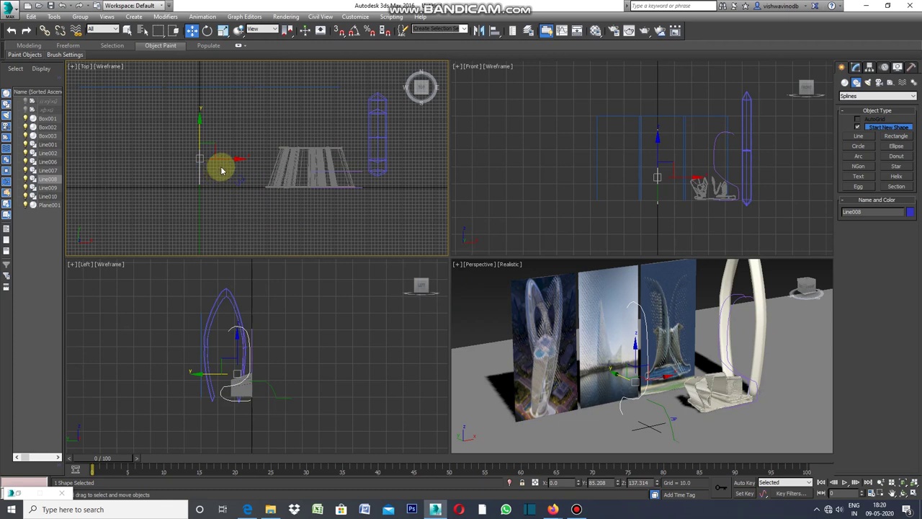
pyautogui.keyDown('shift'); pyautogui.moveTo(221, 160); pyautogui.dragTo(239, 160); pyautogui.keyUp('shift')
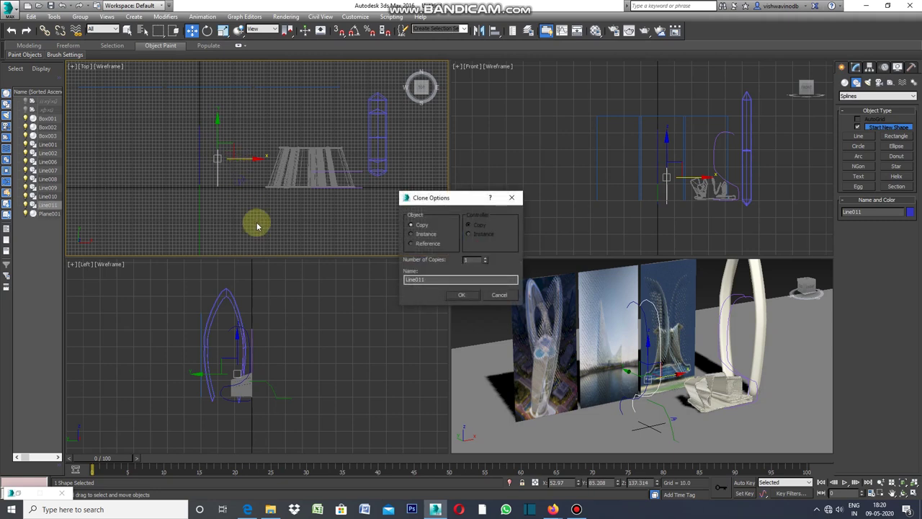
pyautogui.click(458, 301)
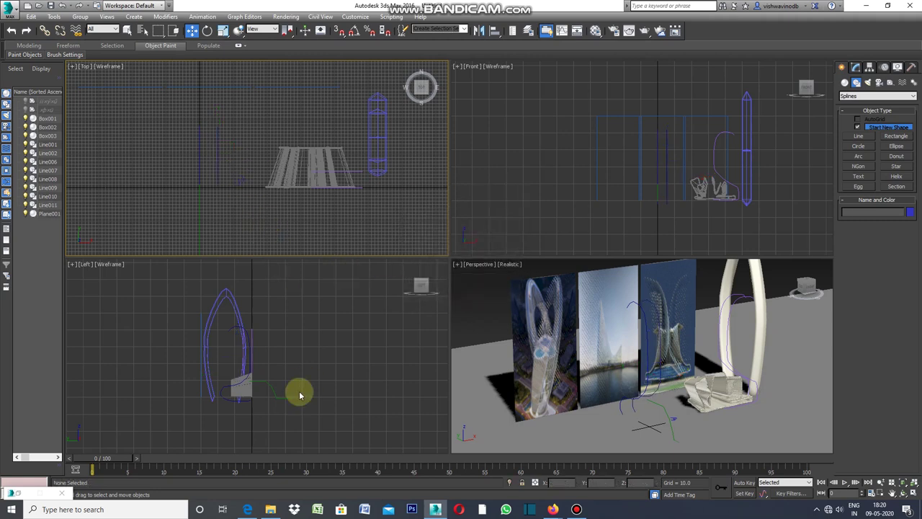
pyautogui.click(267, 388)
# Step: Clone Line009 right and down as copy Line012, then maximize the Perspective view
pyautogui.scroll(-4, 233, 209)
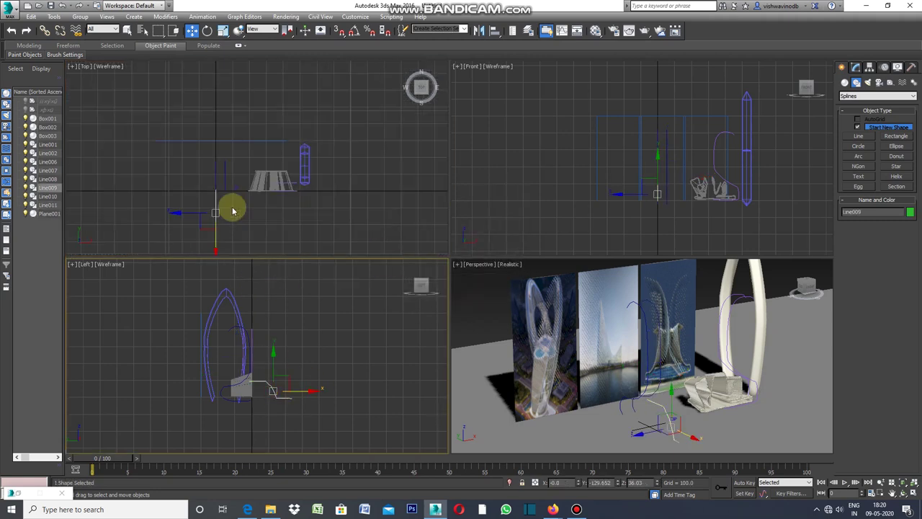
pyautogui.click(192, 214)
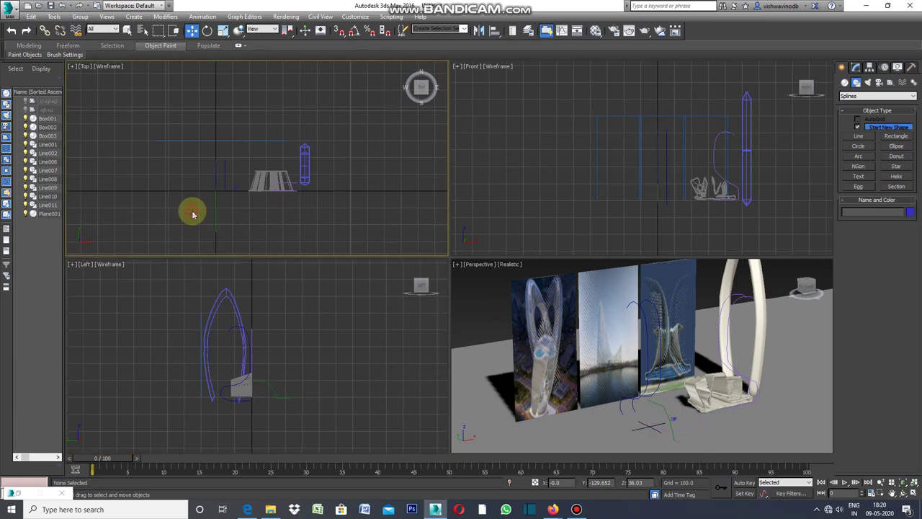
pyautogui.click(214, 214)
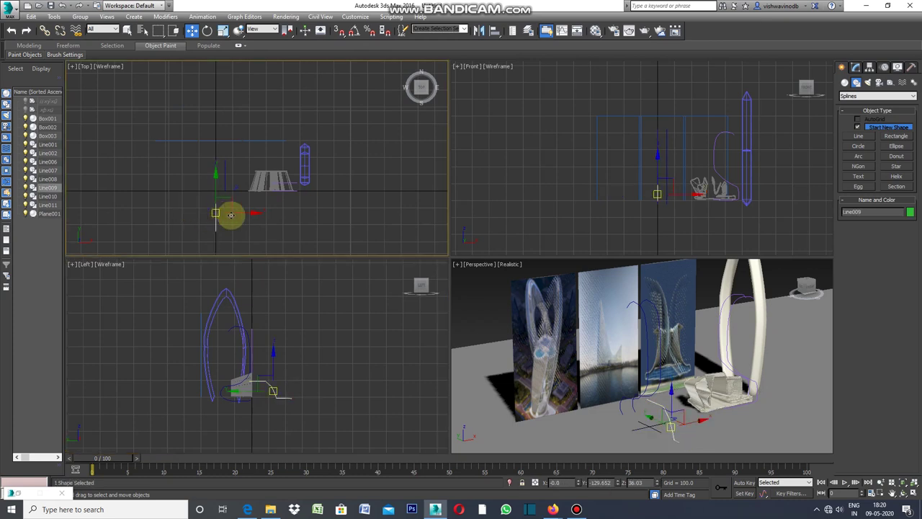
pyautogui.keyDown('shift'); pyautogui.moveTo(239, 213); pyautogui.dragTo(254, 217); pyautogui.keyUp('shift')
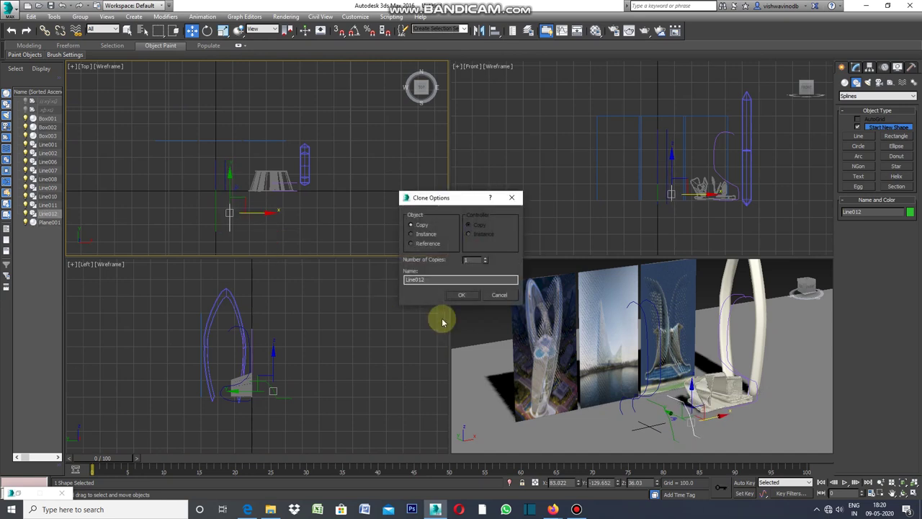
pyautogui.click(461, 293)
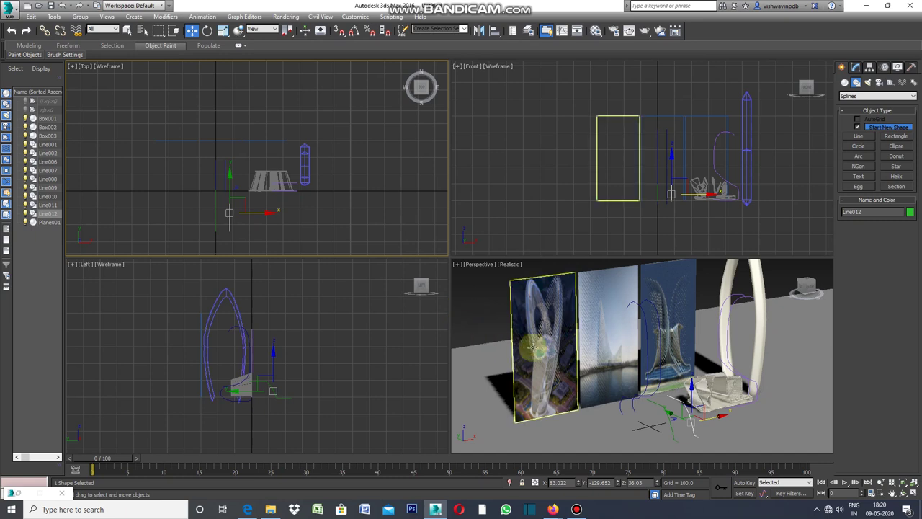
pyautogui.click(457, 265)
pyautogui.click(476, 276)
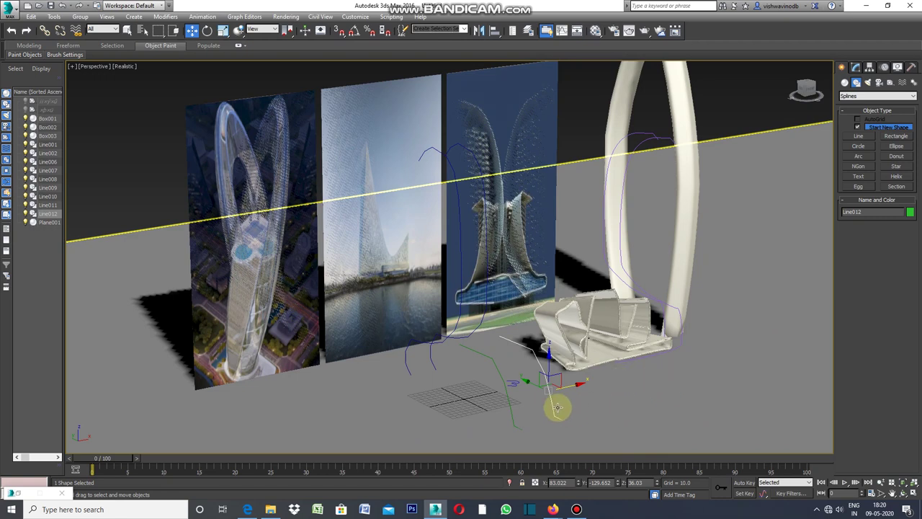
# Step: Drag the small Line002 spline leftward beside the grid sketch in Perspective
pyautogui.click(513, 382)
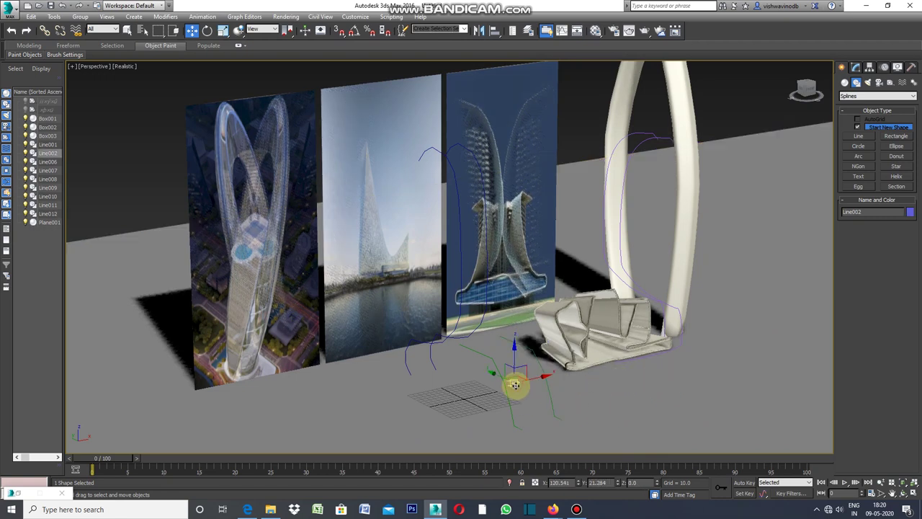
pyautogui.moveTo(534, 377); pyautogui.dragTo(389, 407)
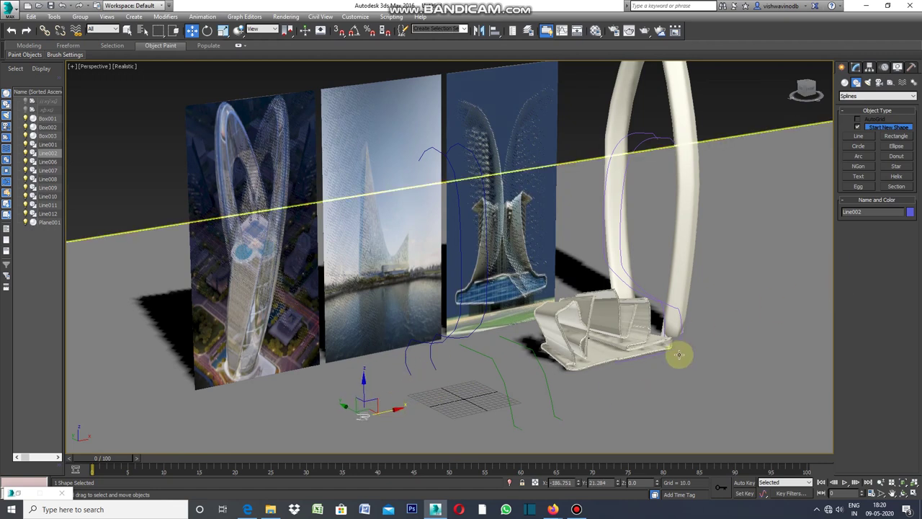
pyautogui.click(643, 143)
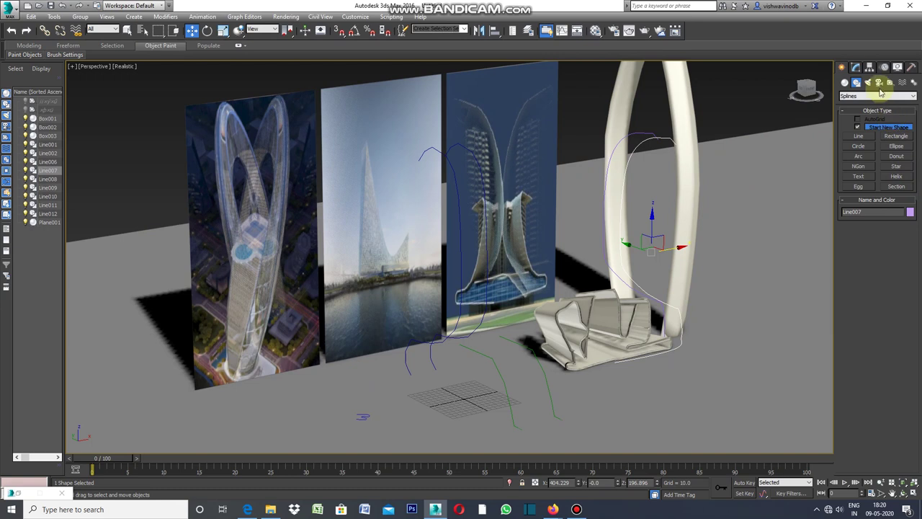
# Step: Add an Edit Spline modifier to Line007 and turn on Attach
pyautogui.click(856, 68)
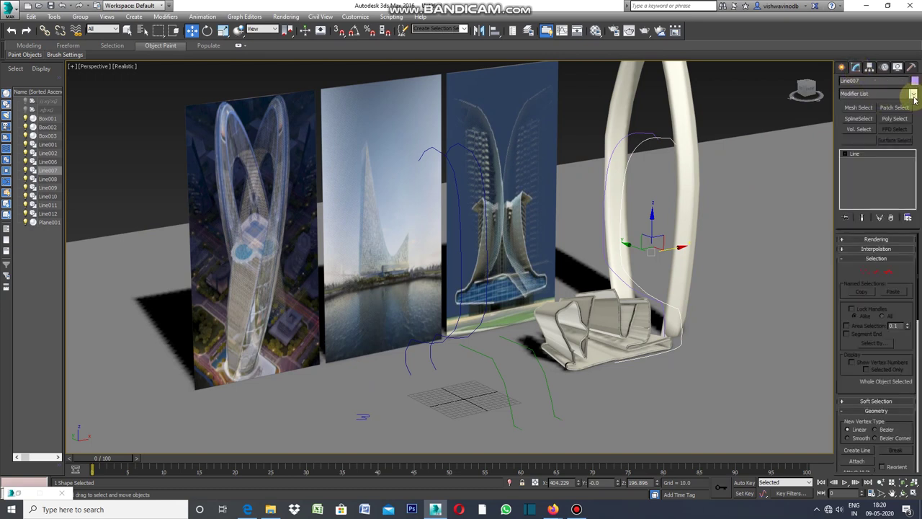
pyautogui.click(913, 97)
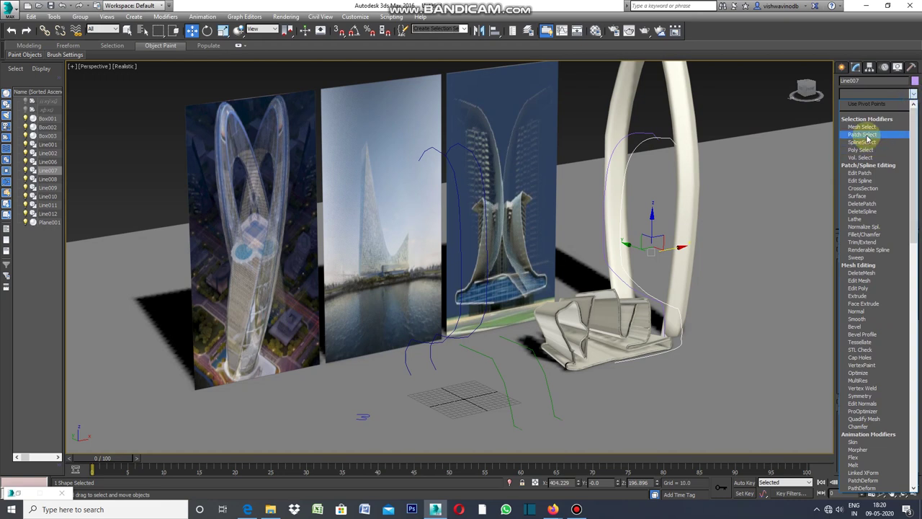
pyautogui.click(865, 180)
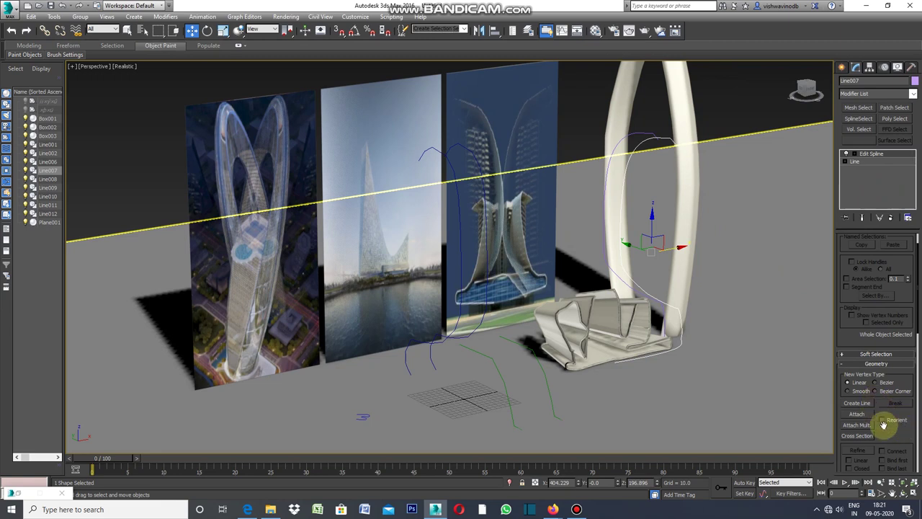
pyautogui.click(857, 414)
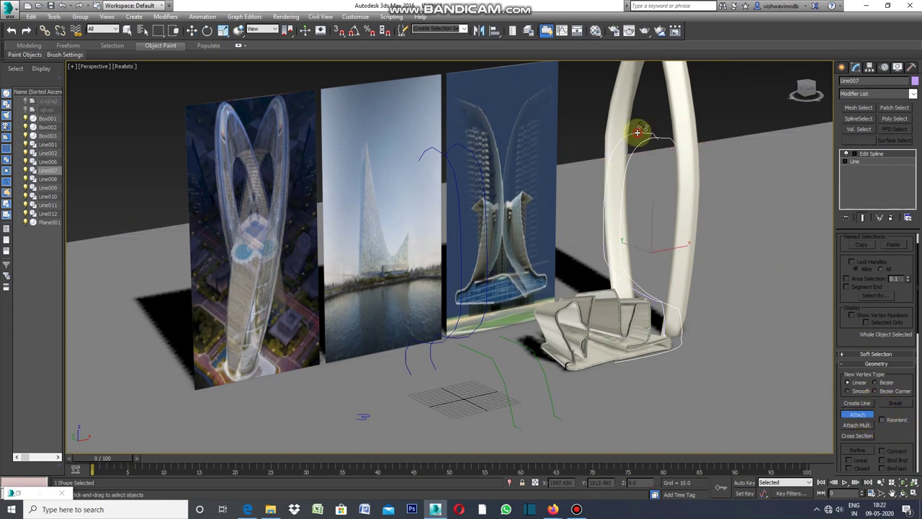
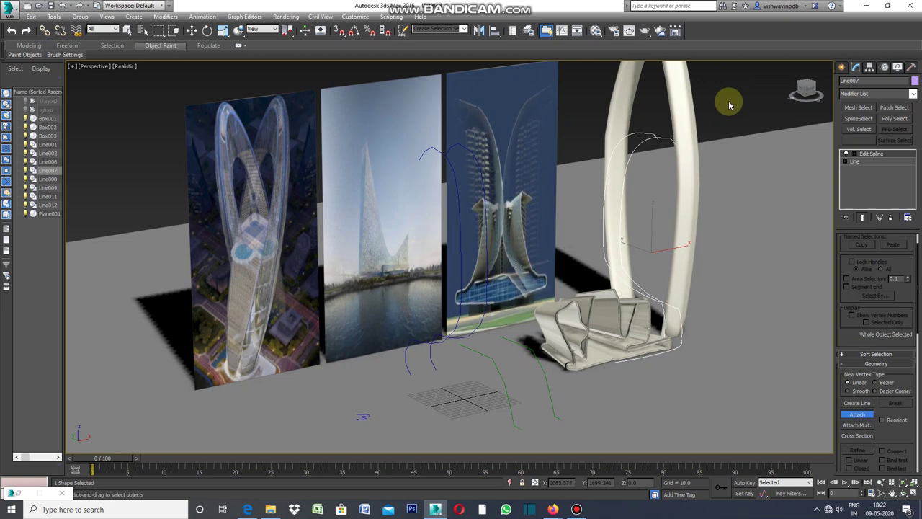
# Step: Attach the blue curve beside the third image panel to Line008
pyautogui.click(842, 67)
pyautogui.press('w')
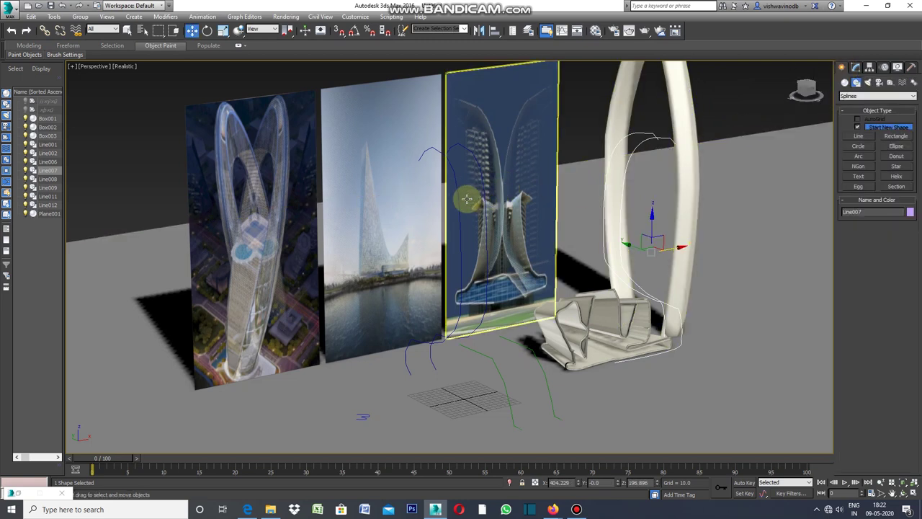
pyautogui.click(458, 201)
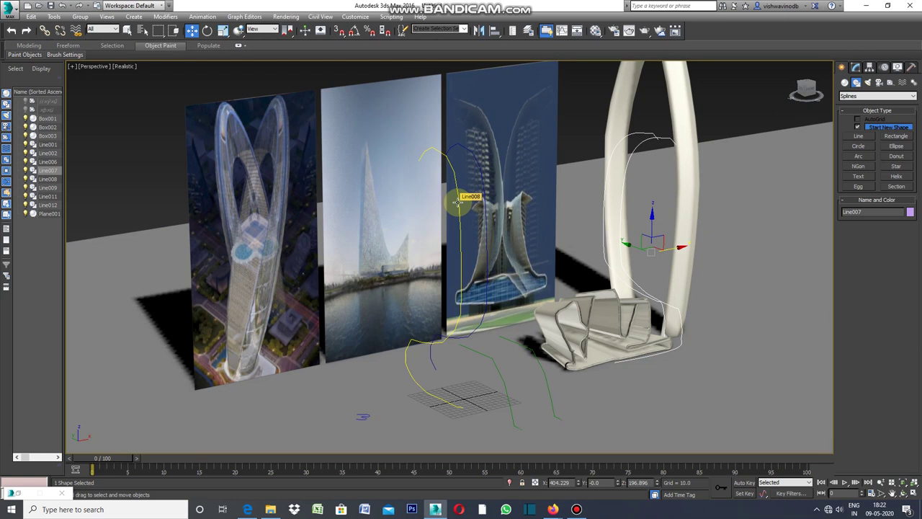
pyautogui.click(857, 67)
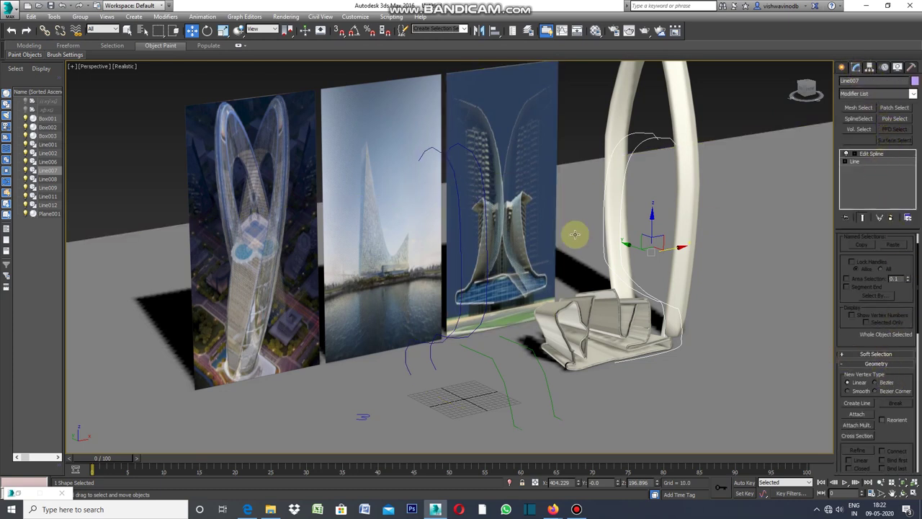
pyautogui.click(460, 205)
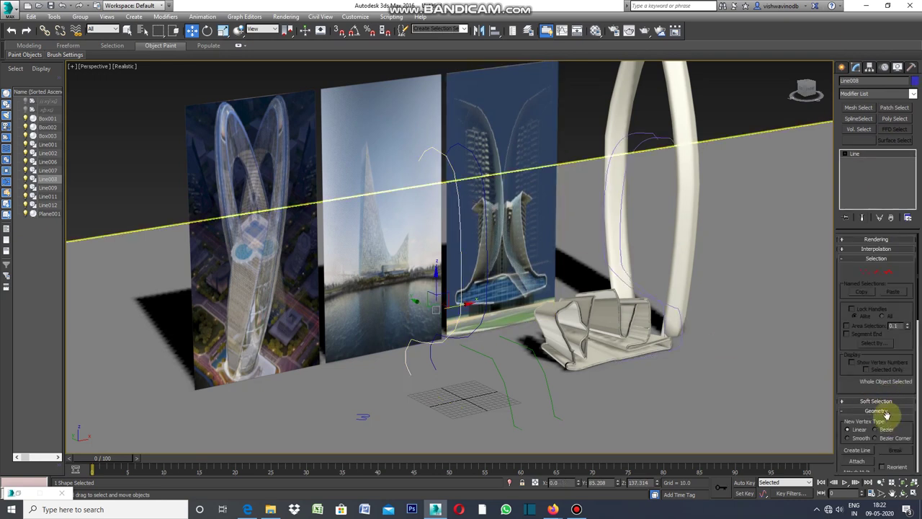
pyautogui.click(859, 461)
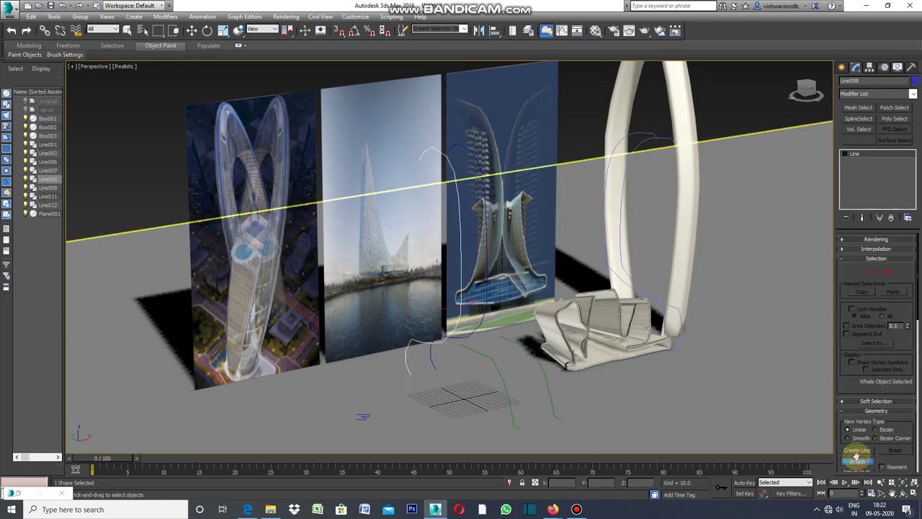
pyautogui.click(461, 220)
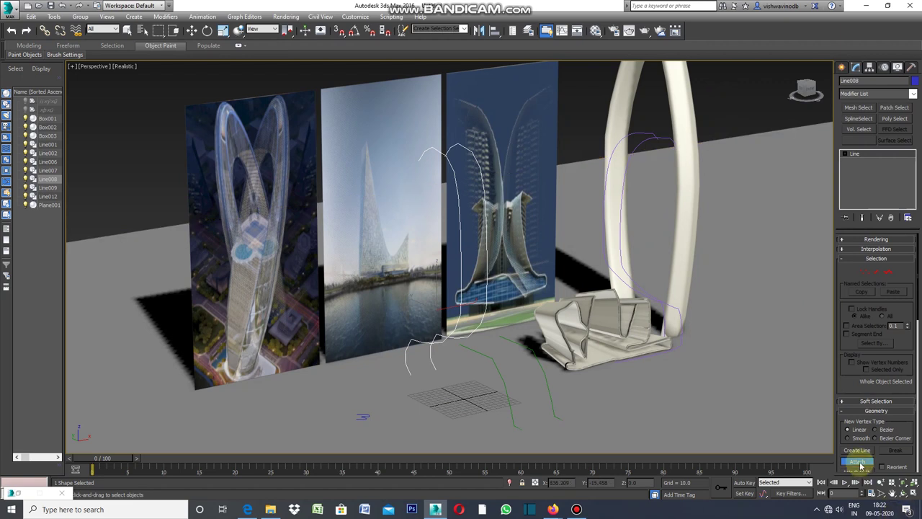
pyautogui.press('w')
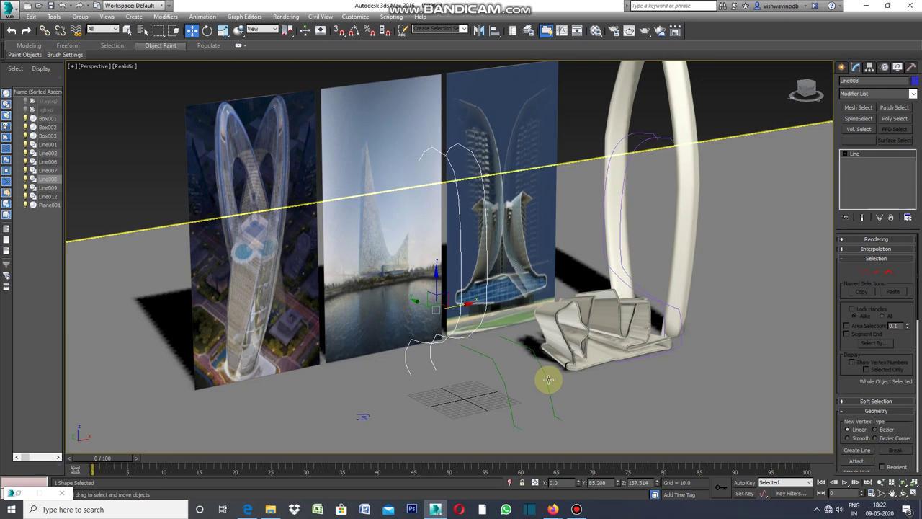
# Step: Attach Line009 to Line012
pyautogui.click(545, 379)
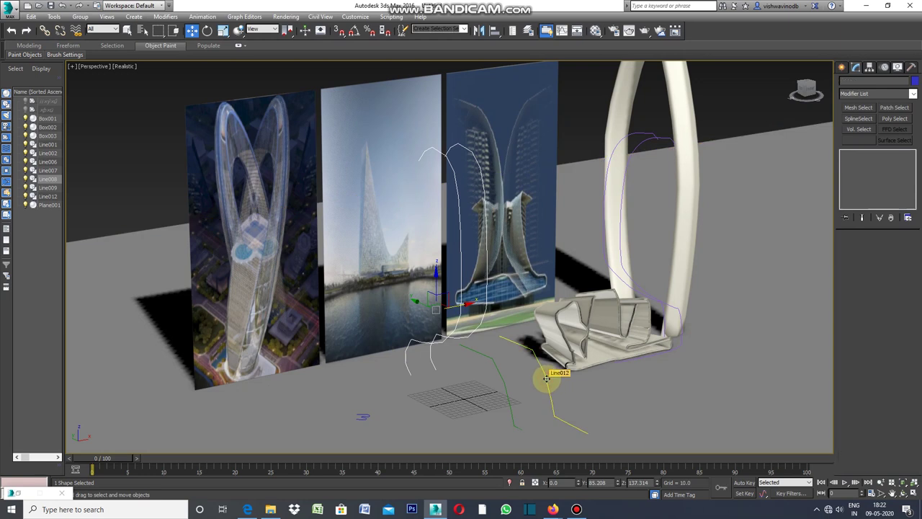
pyautogui.click(504, 385)
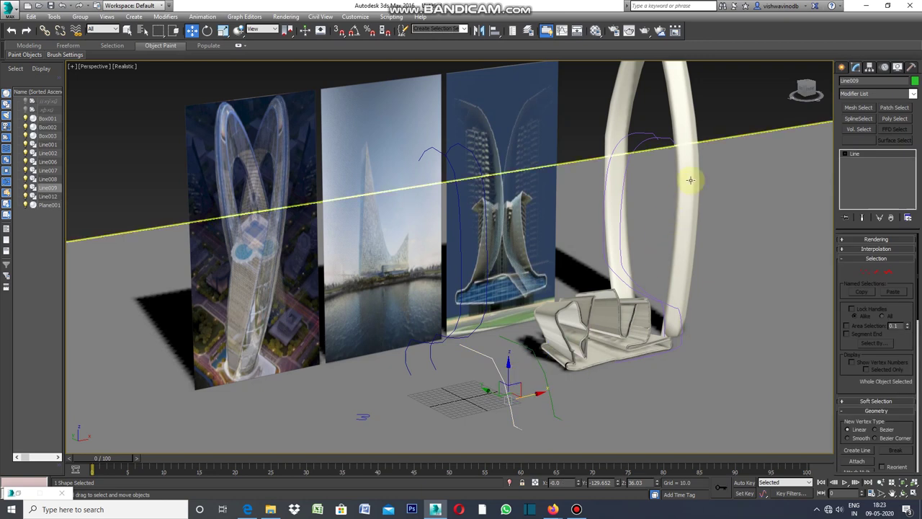
pyautogui.click(539, 362)
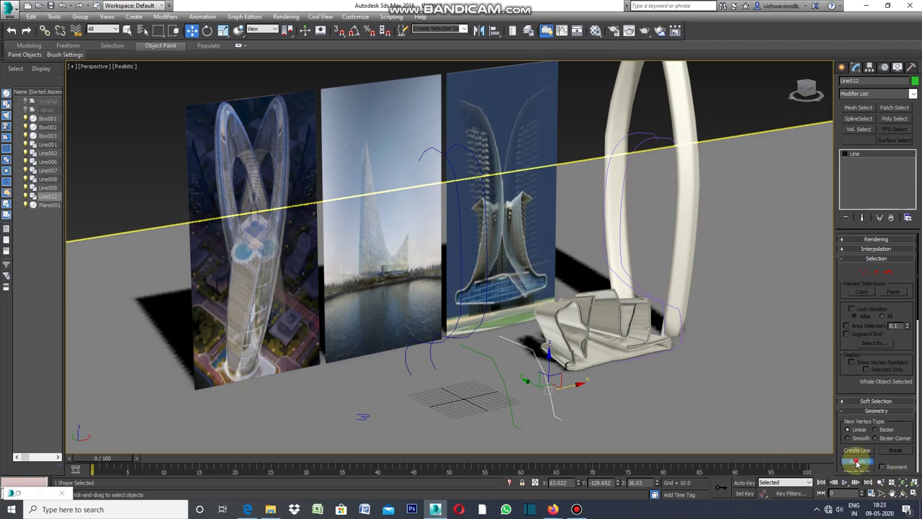
pyautogui.click(856, 462)
pyautogui.click(501, 380)
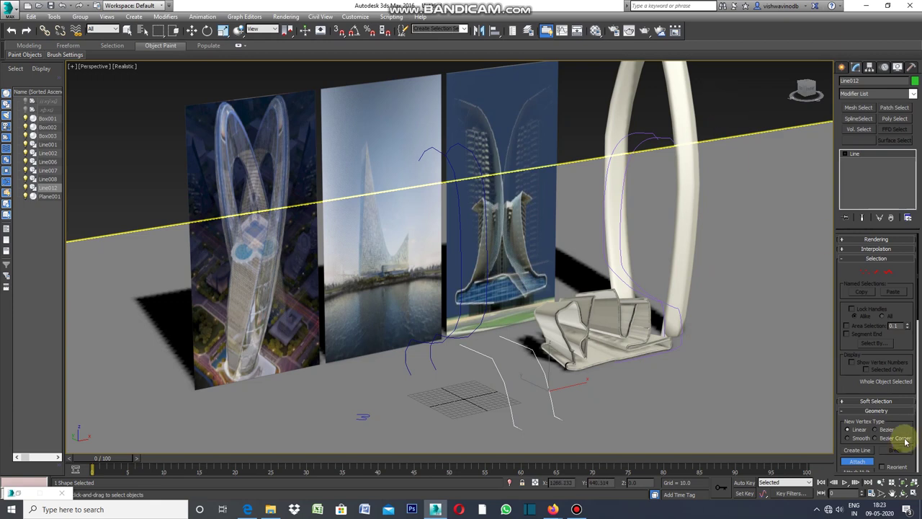
# Step: Link Line012's floor curves with cross-section ribs into a wire cage
pyautogui.scroll(-5, 919, 335)
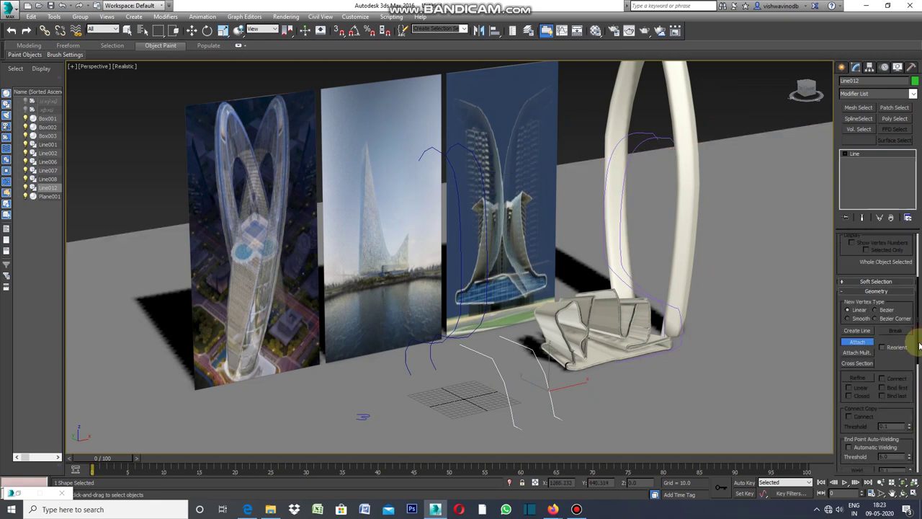
pyautogui.click(857, 363)
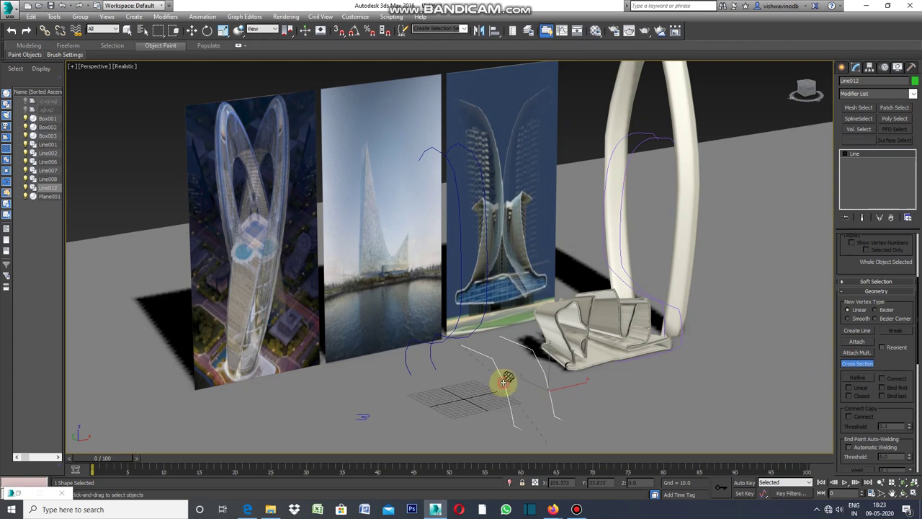
pyautogui.click(547, 371)
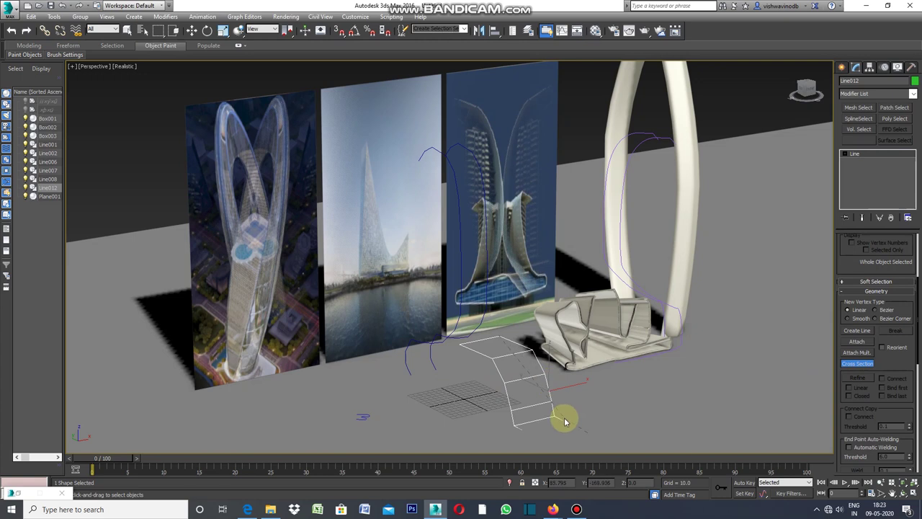
pyautogui.click(561, 418)
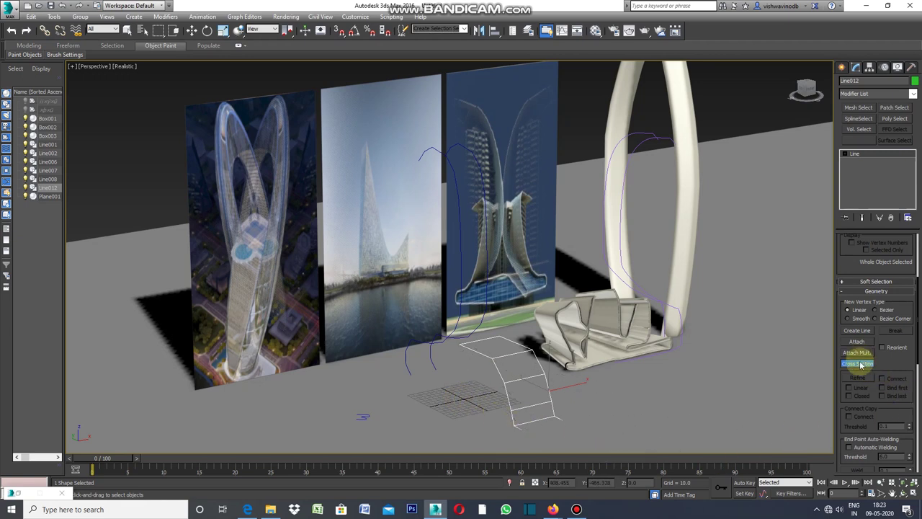
pyautogui.press('w')
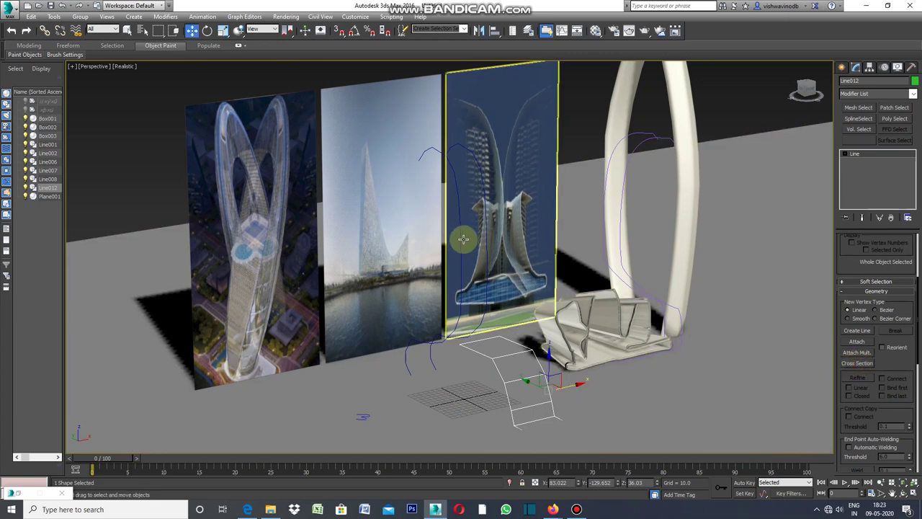
# Step: Join Line008's curves beside the third panel with cross sections
pyautogui.click(460, 237)
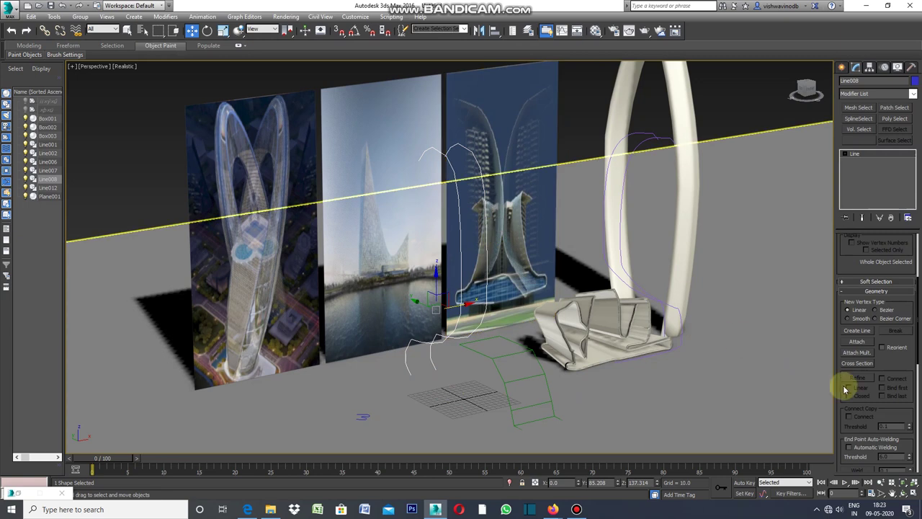
pyautogui.click(856, 362)
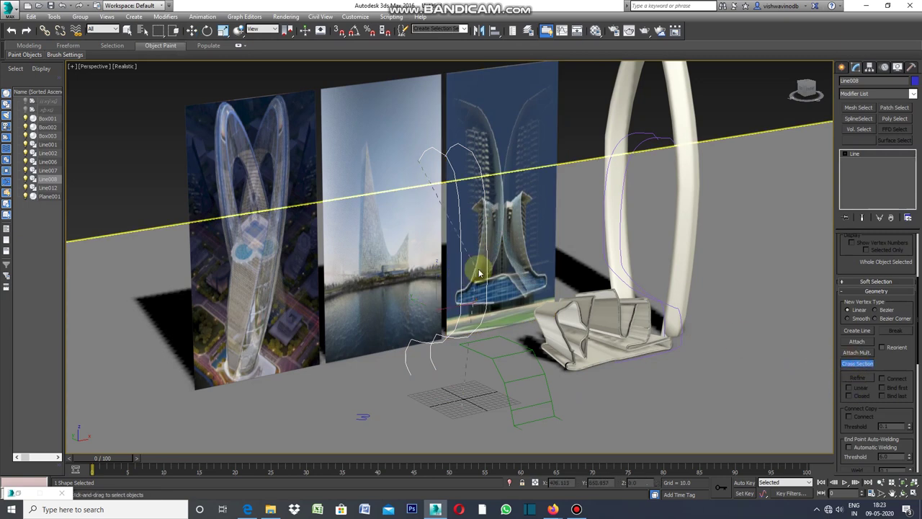
pyautogui.click(488, 267)
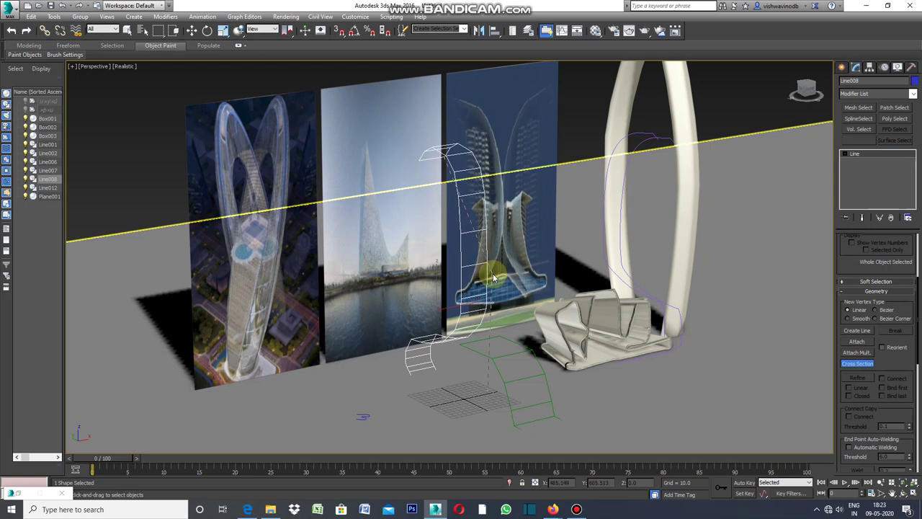
pyautogui.click(437, 373)
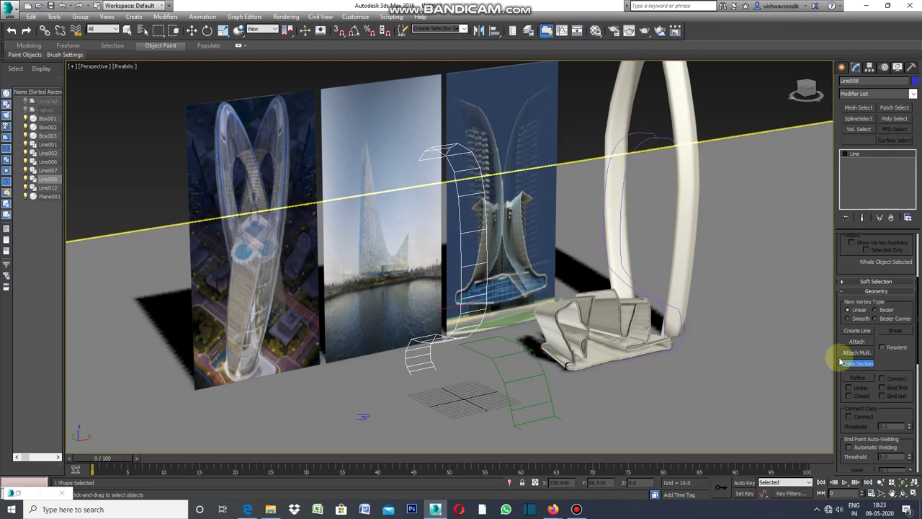
pyautogui.rightClick(640, 151)
# Step: Run Cross Section on the tower spline Line007, starting from the arch curve's top
pyautogui.click(637, 144)
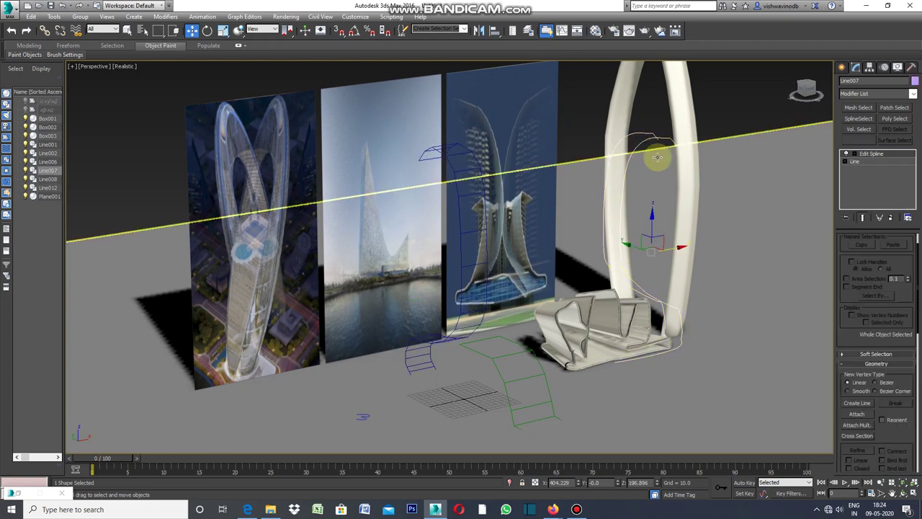
pyautogui.click(867, 438)
pyautogui.click(867, 437)
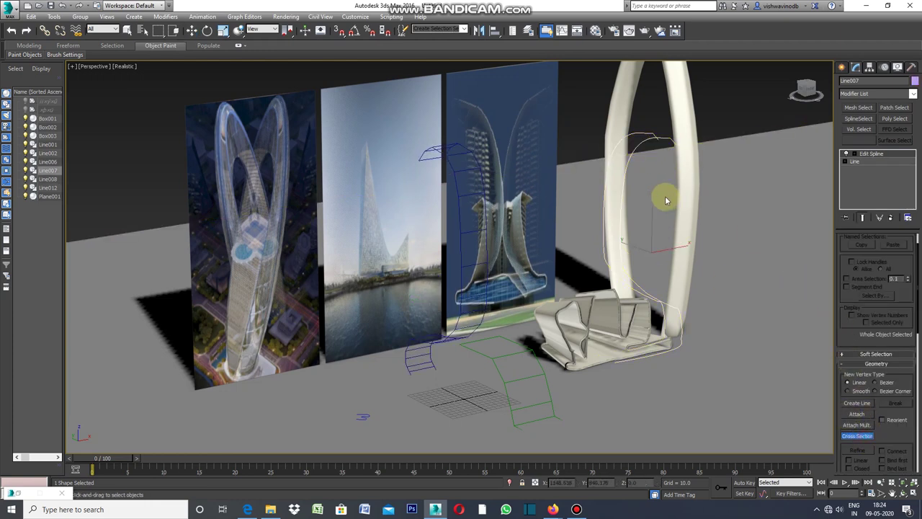
pyautogui.click(631, 134)
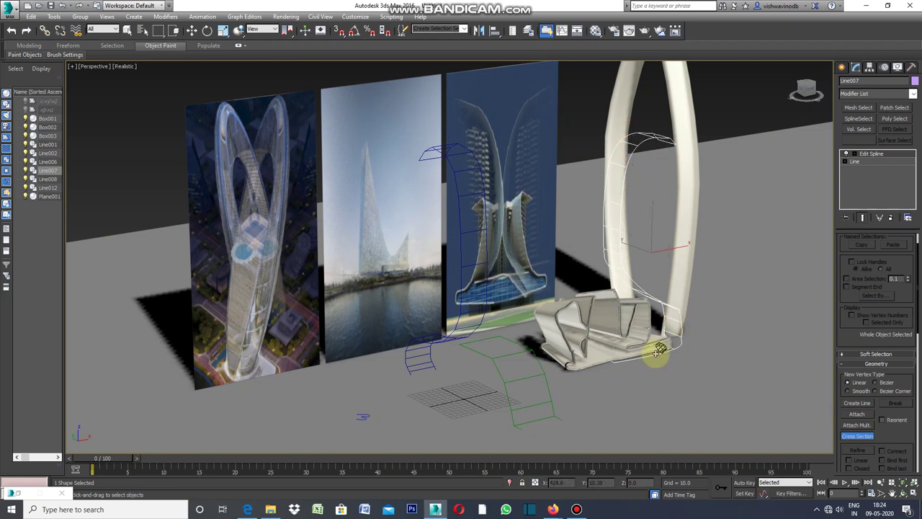
pyautogui.click(191, 30)
# Step: Move the crumpled shell object Line001 right, clear of the arch
pyautogui.click(558, 333)
pyautogui.click(558, 333)
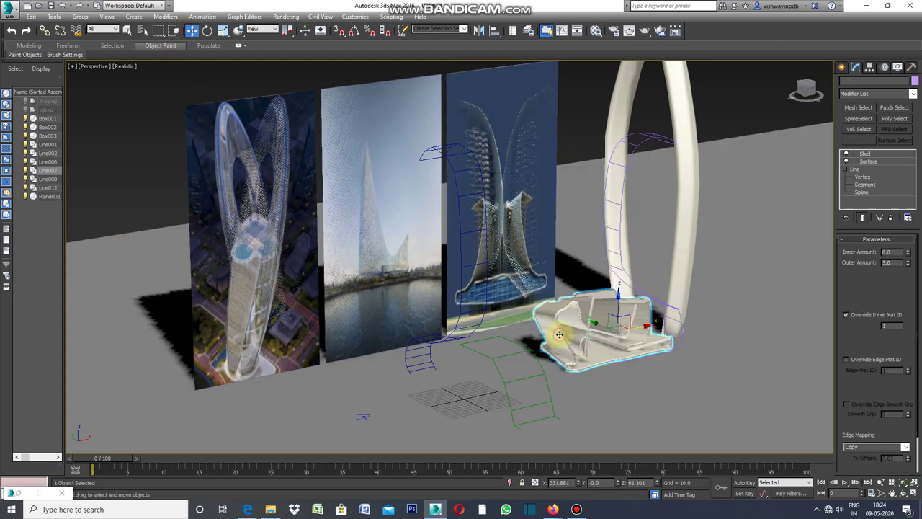
pyautogui.click(650, 324)
pyautogui.moveTo(650, 324); pyautogui.dragTo(784, 306)
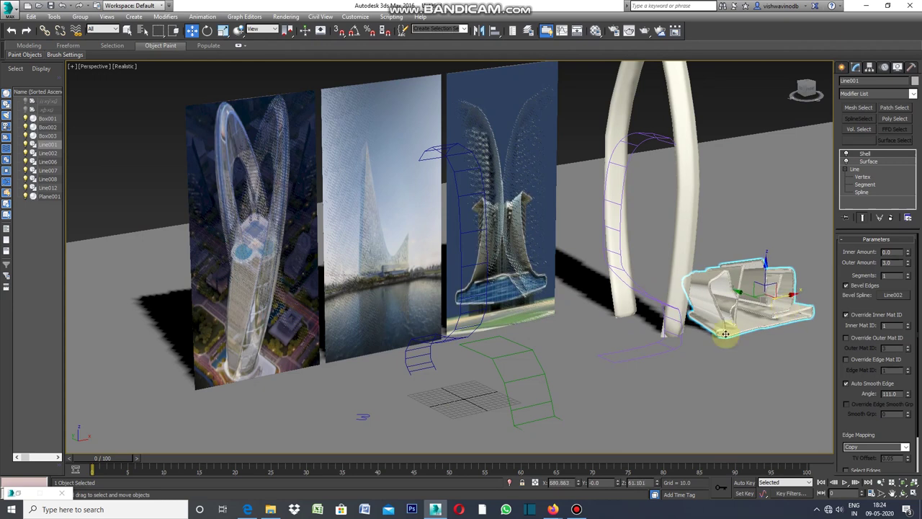
pyautogui.click(715, 107)
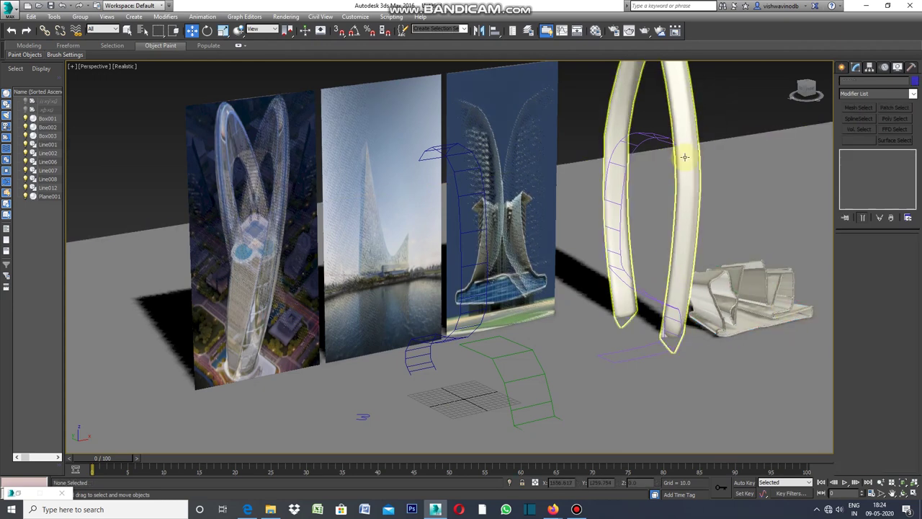
# Step: Check Line006's modifier list without adding anything, then select the Line007 arch spline
pyautogui.click(621, 175)
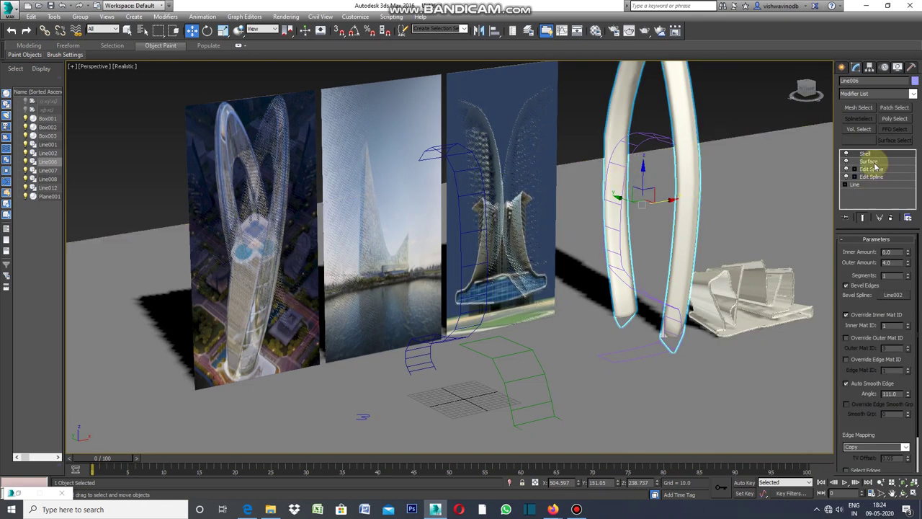
pyautogui.click(912, 93)
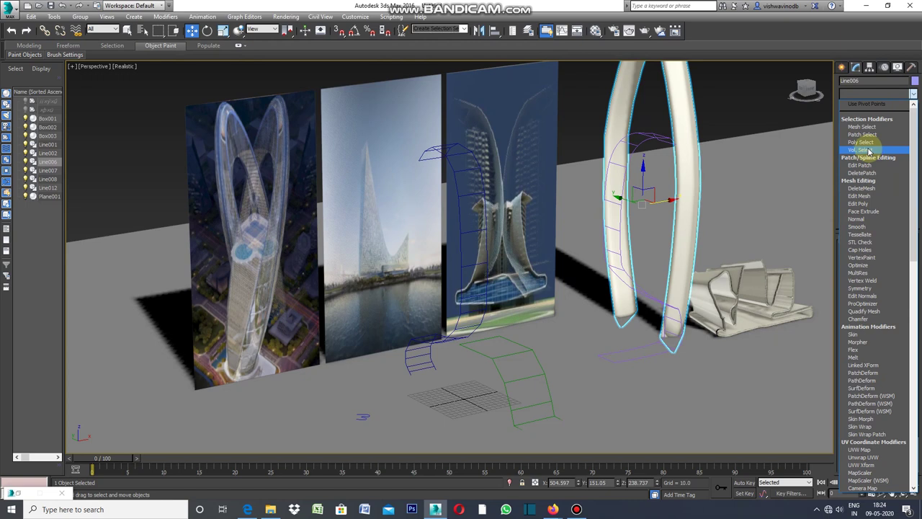
pyautogui.click(645, 139)
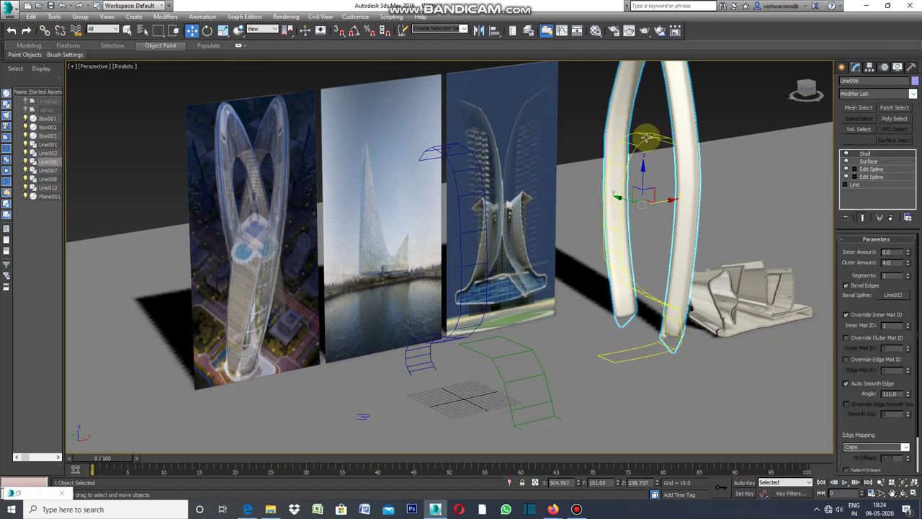
pyautogui.click(856, 67)
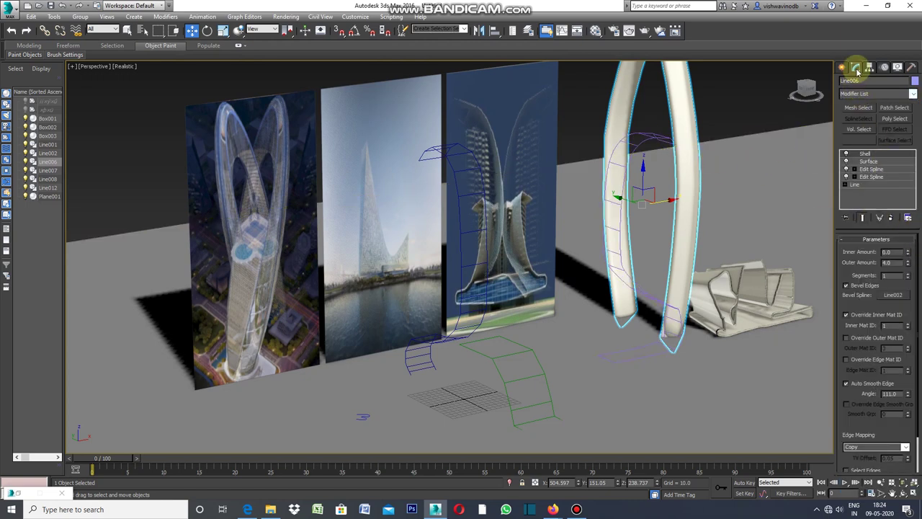
pyautogui.click(912, 96)
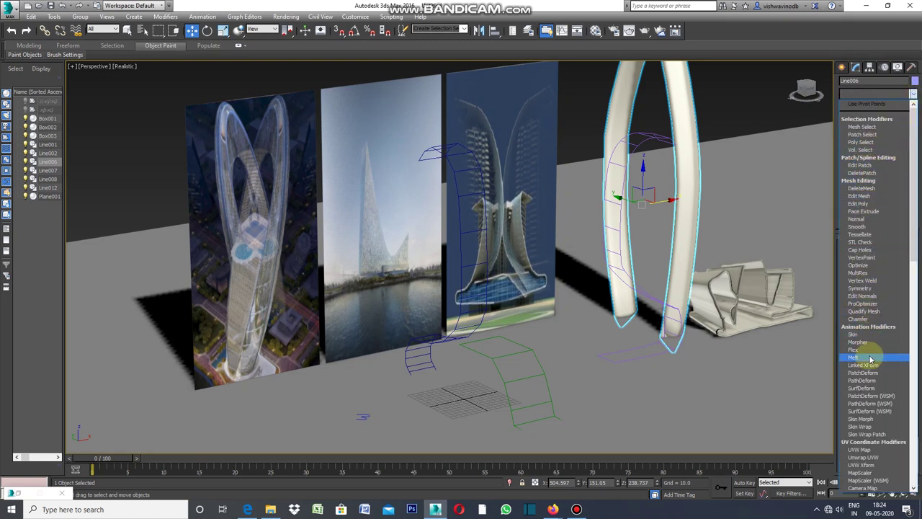
pyautogui.moveTo(914, 273); pyautogui.dragTo(917, 253)
pyautogui.click(731, 117)
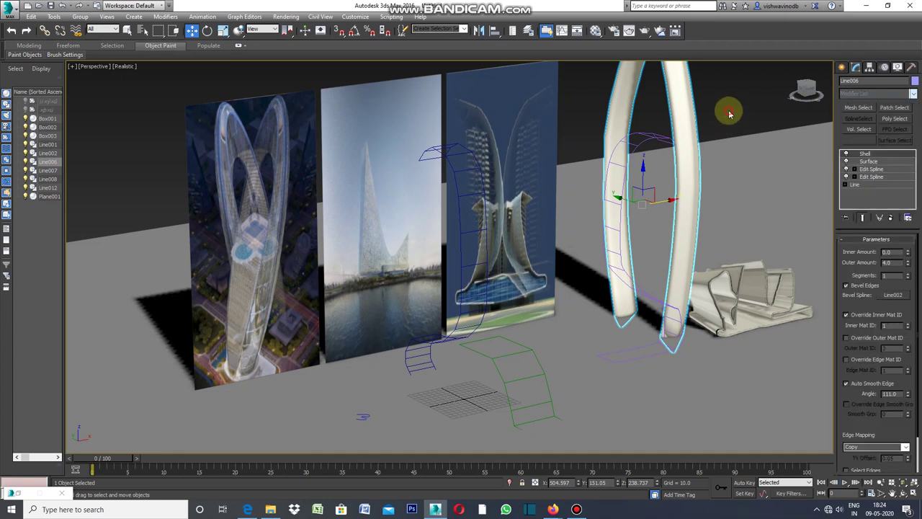
pyautogui.click(652, 137)
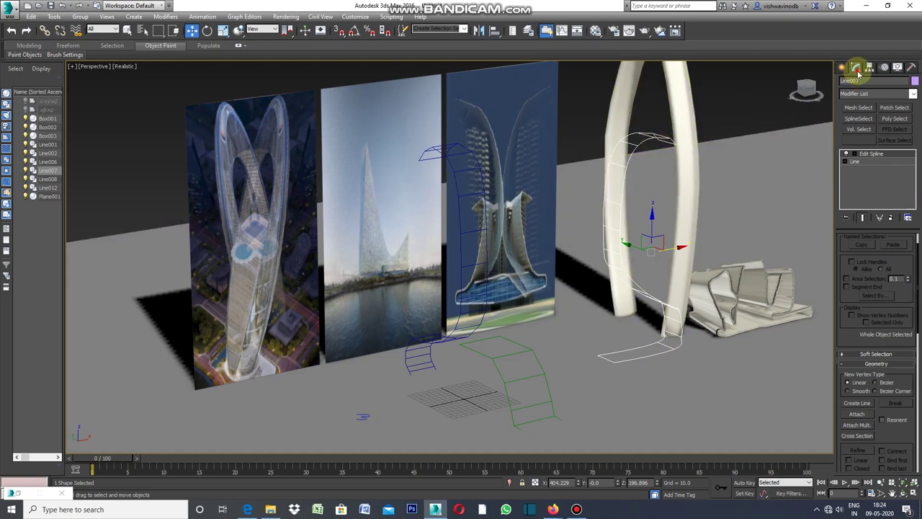
# Step: Apply Surface modifiers to the Line007 arch spline and the low Line012 floor spline
pyautogui.click(913, 96)
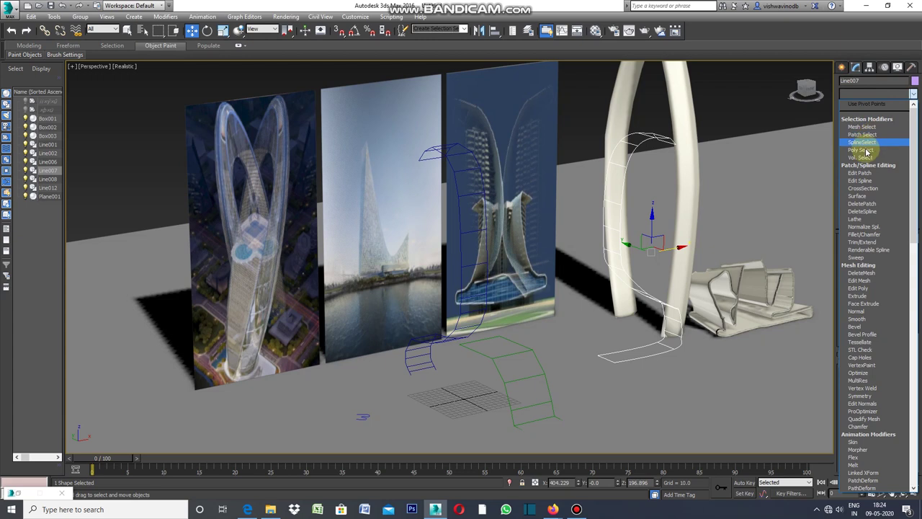
pyautogui.click(860, 198)
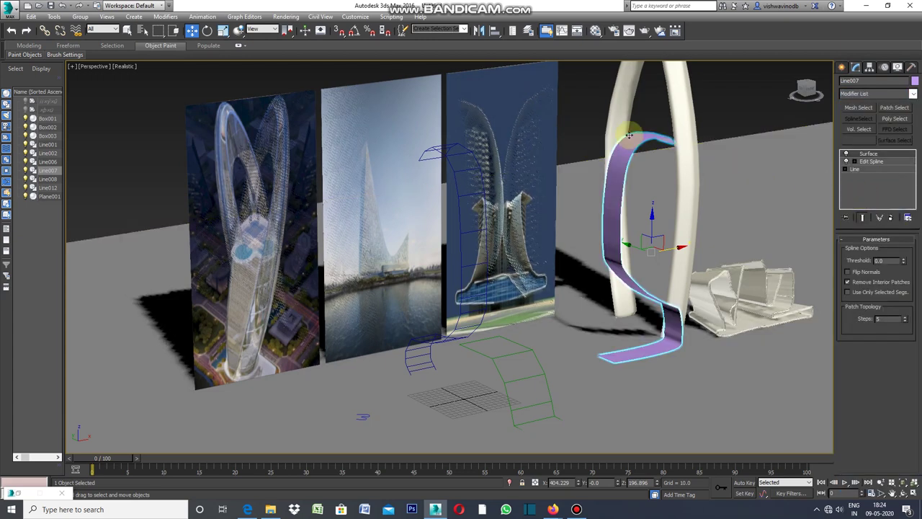
pyautogui.click(500, 375)
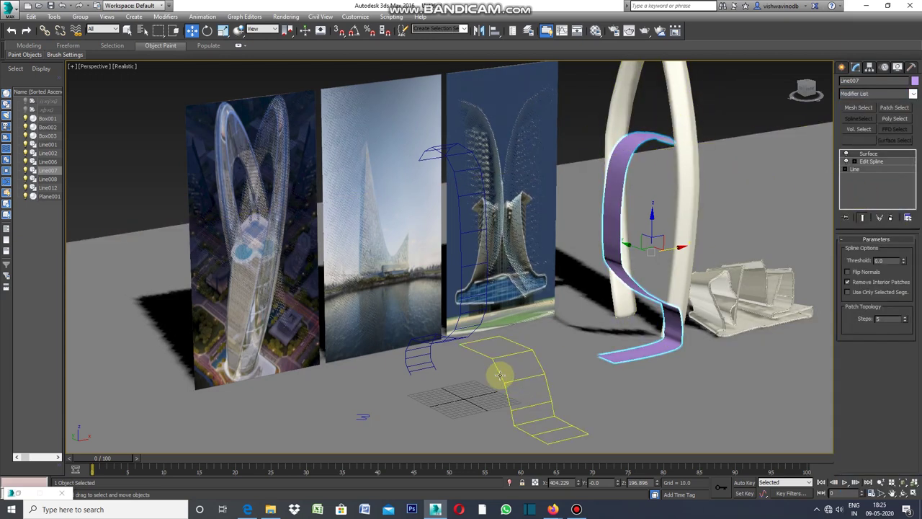
pyautogui.click(856, 67)
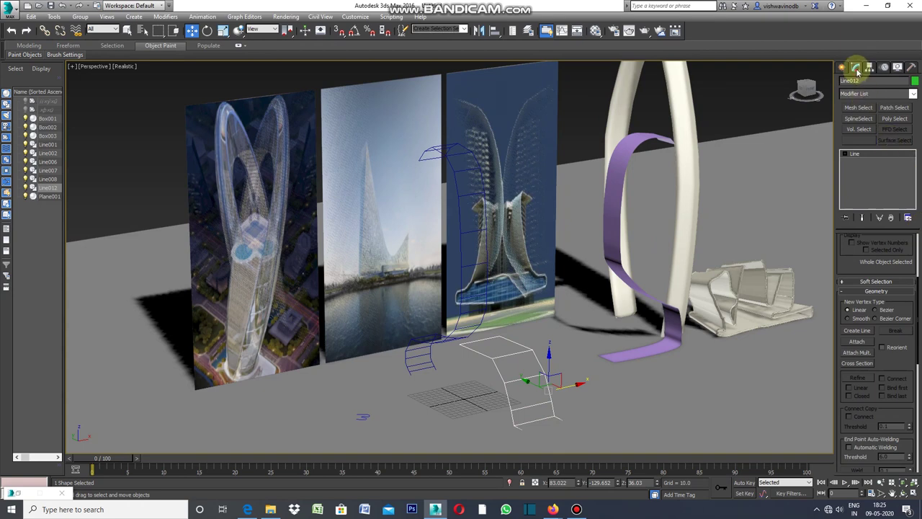
pyautogui.click(913, 94)
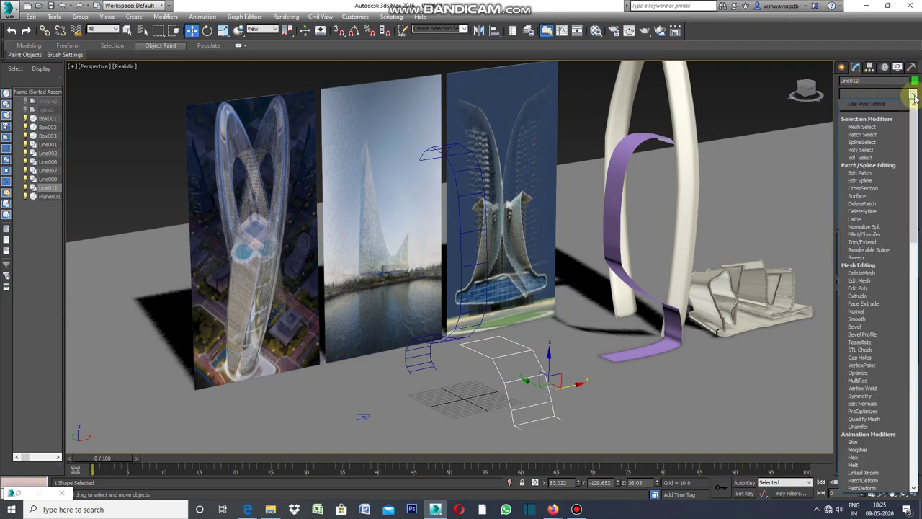
pyautogui.click(866, 196)
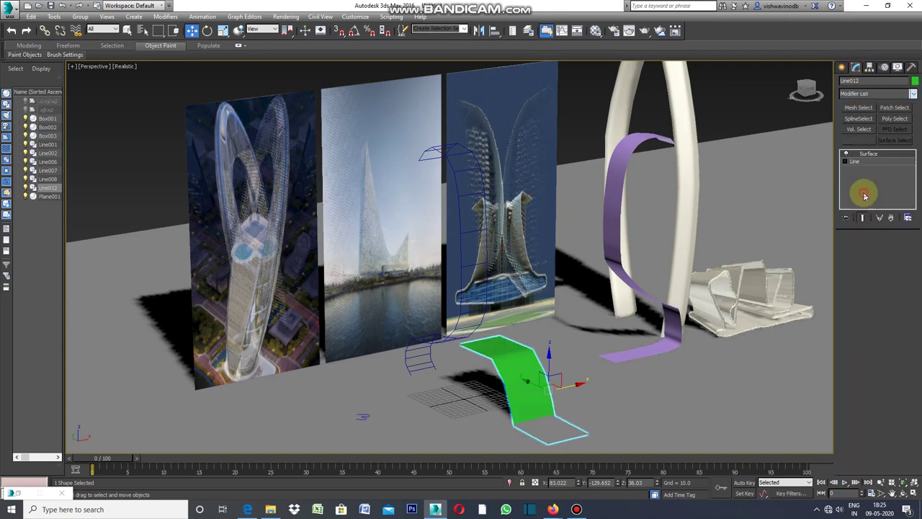
pyautogui.click(757, 97)
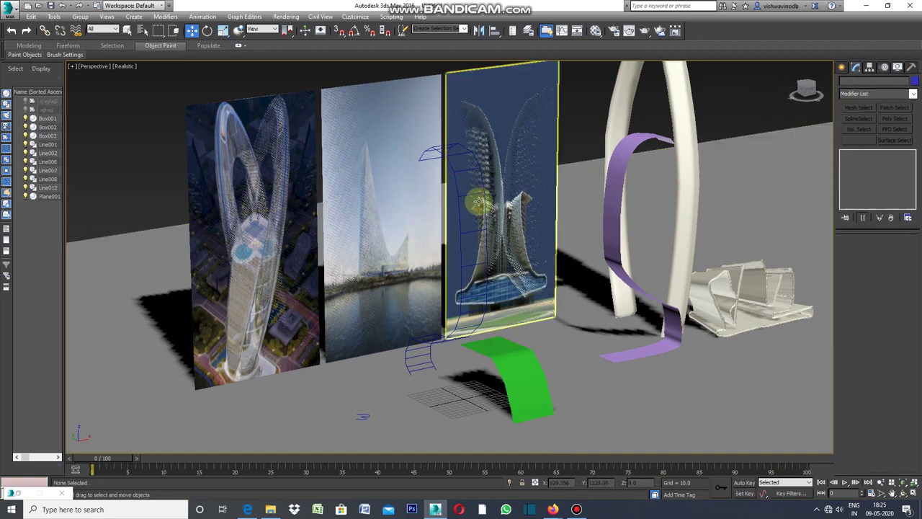
# Step: Apply a Surface modifier to the tall Line008 spline, making it a blue ribbon
pyautogui.click(457, 207)
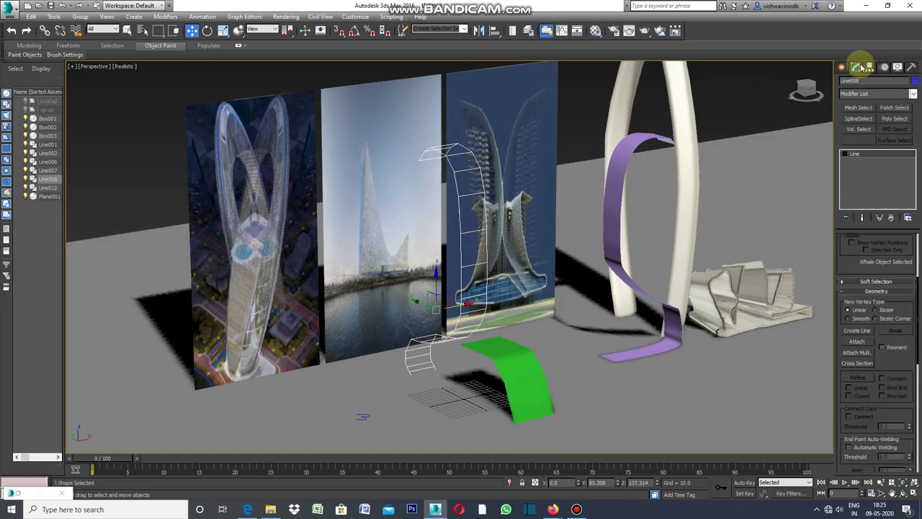
pyautogui.click(912, 95)
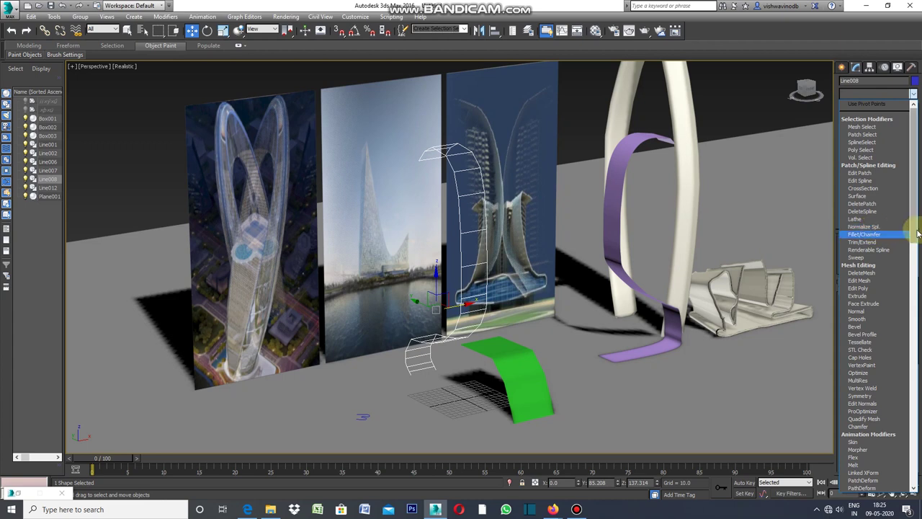
pyautogui.click(856, 195)
pyautogui.click(756, 92)
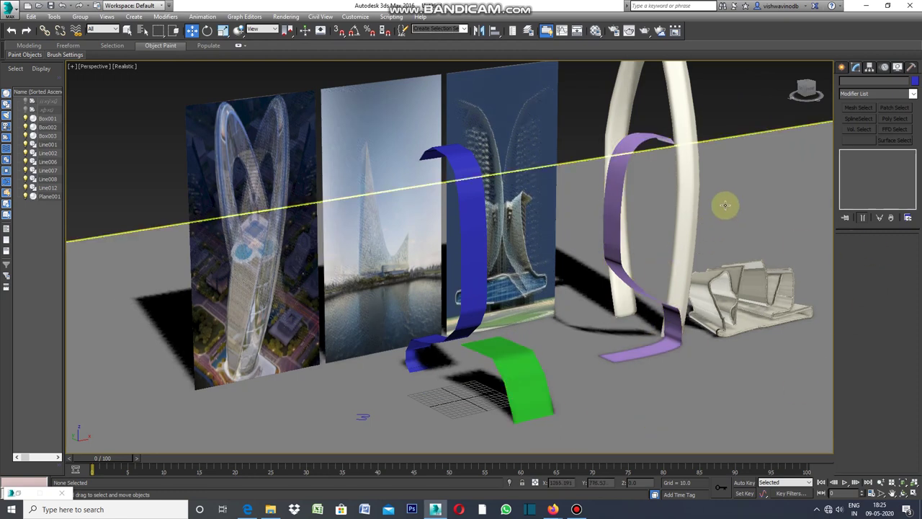
pyautogui.click(465, 208)
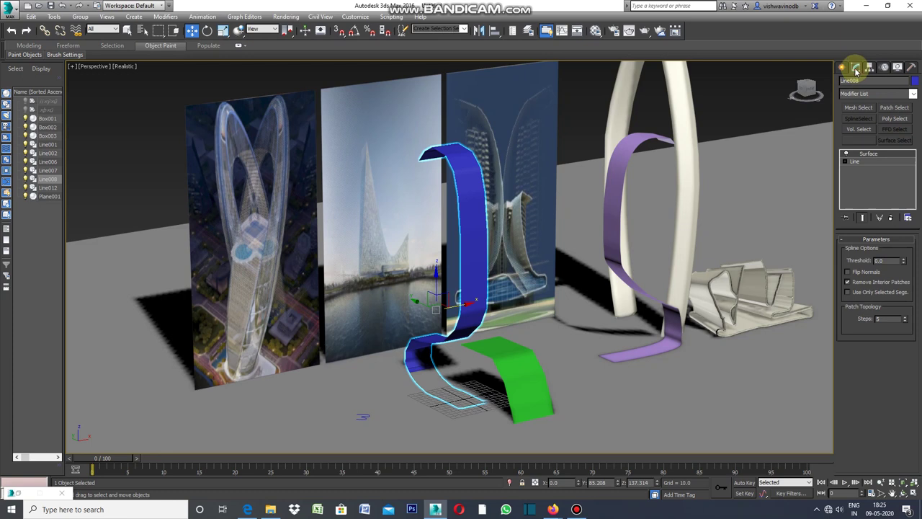
# Step: Add a Shell modifier to the blue Line008 ribbon with an outer amount of 6.0
pyautogui.click(912, 94)
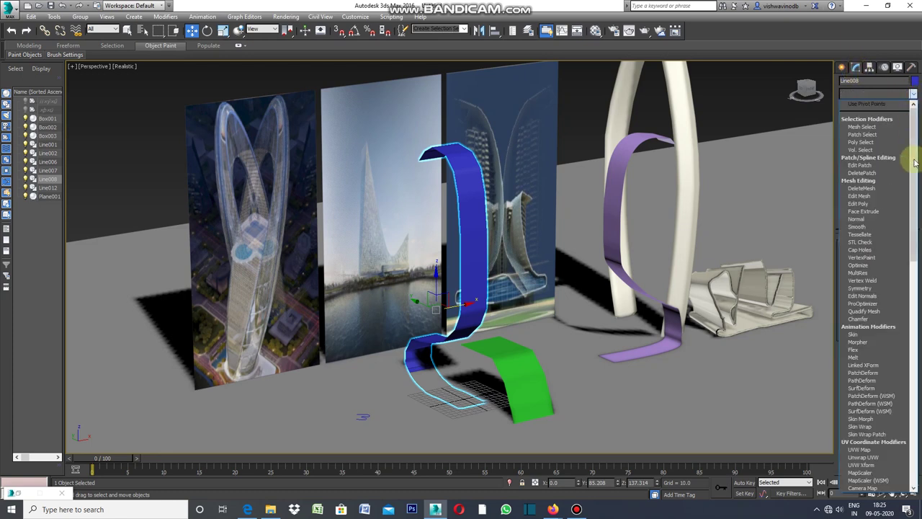
pyautogui.moveTo(913, 260); pyautogui.dragTo(912, 461)
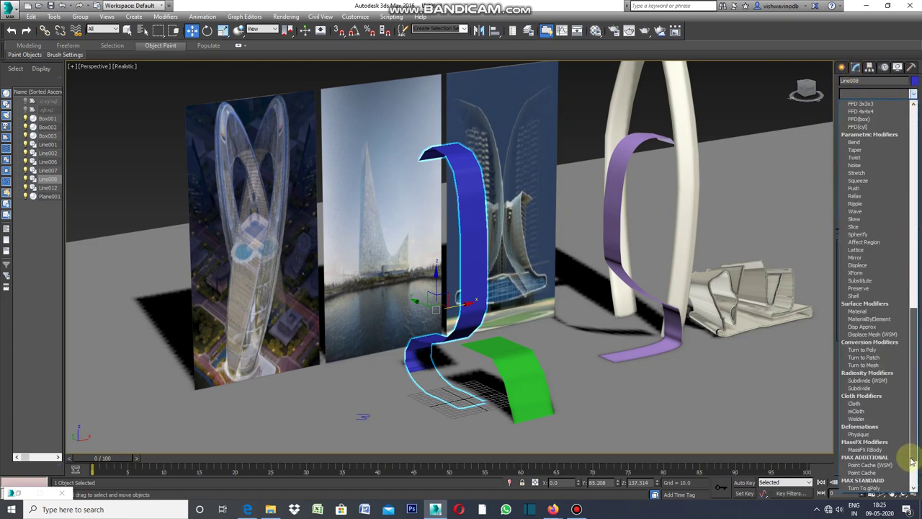
pyautogui.click(855, 296)
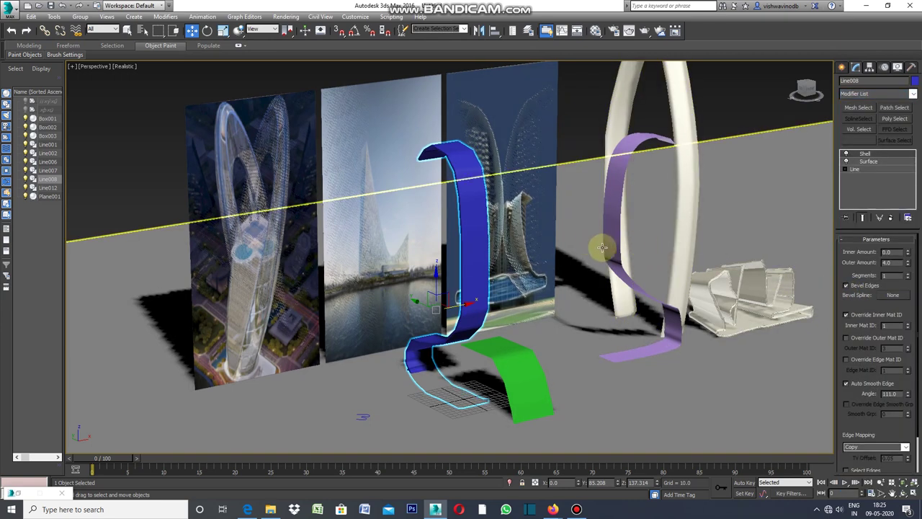
pyautogui.click(896, 256)
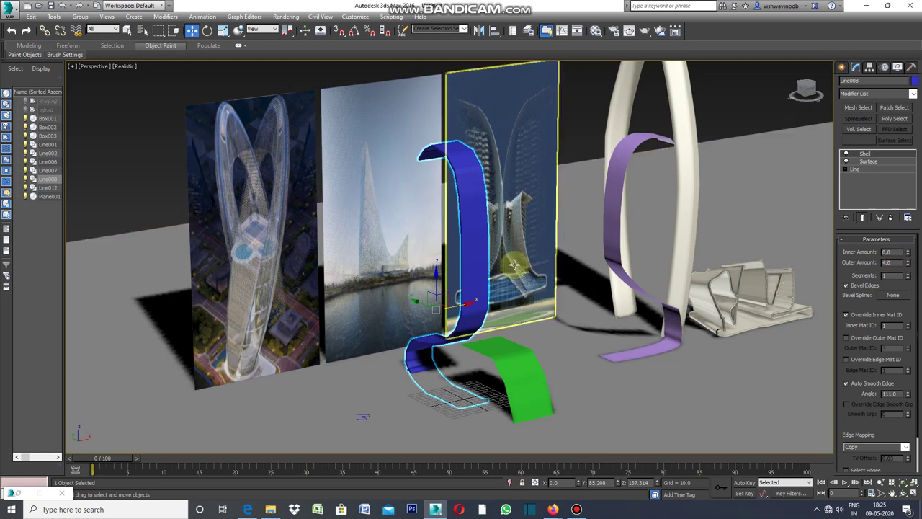
pyautogui.doubleClick(888, 262)
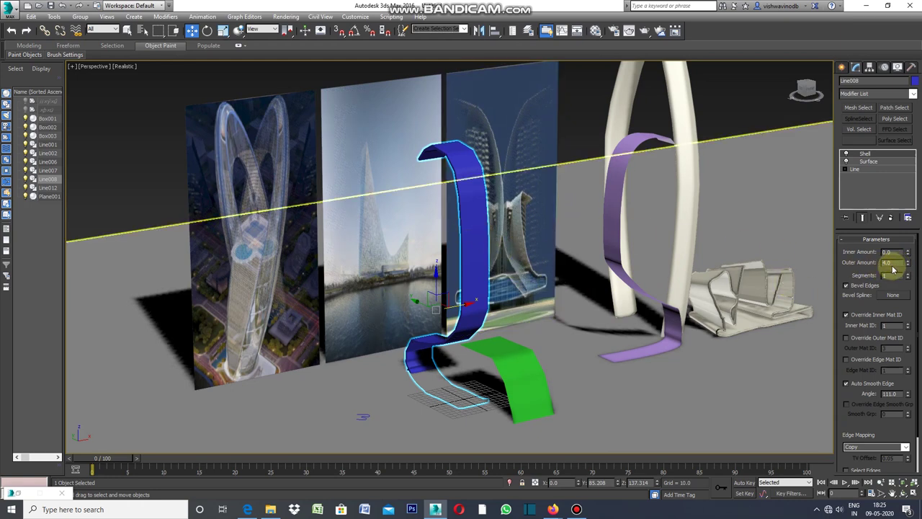
pyautogui.write('4')
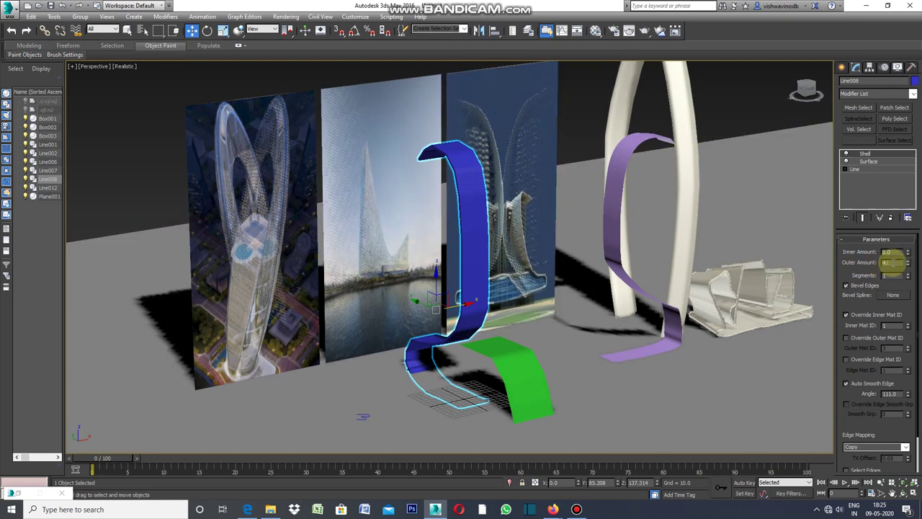
pyautogui.press('Return')
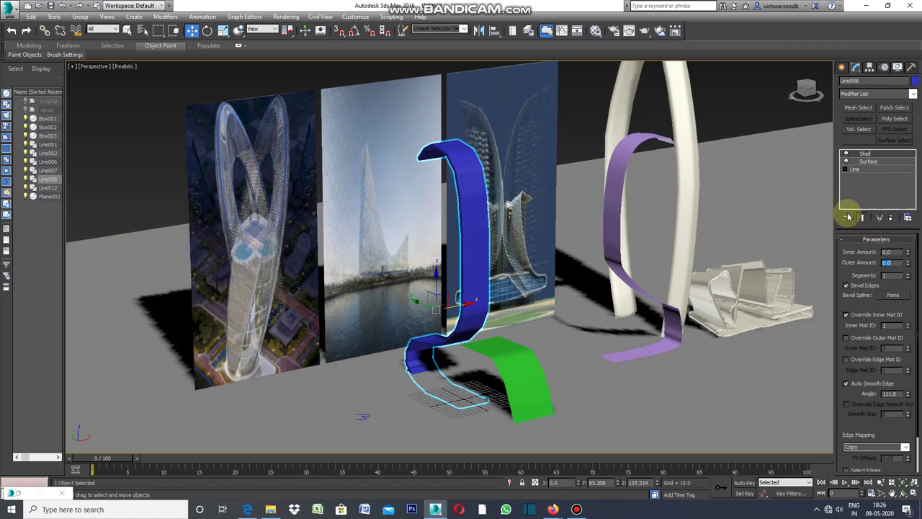
# Step: Add a Shell modifier to the purple Line007 arch ribbon
pyautogui.click(623, 180)
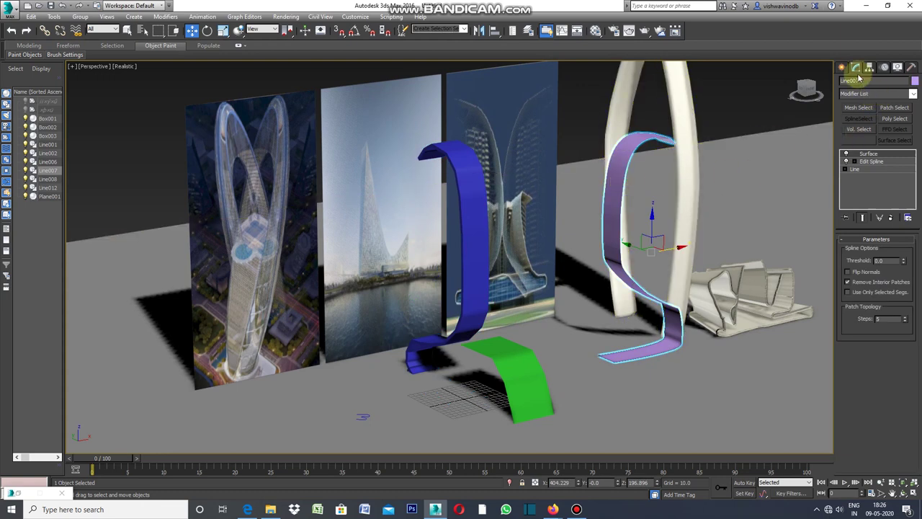
pyautogui.click(913, 95)
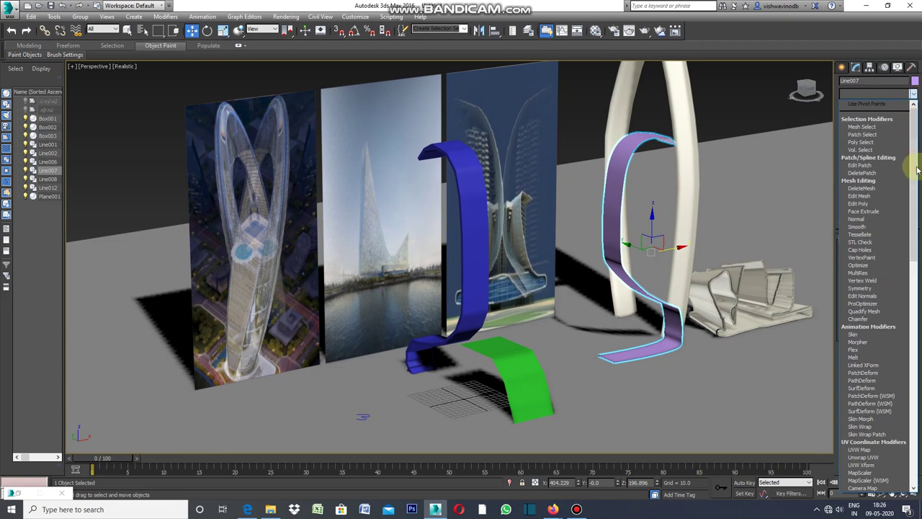
pyautogui.moveTo(913, 198); pyautogui.dragTo(908, 364)
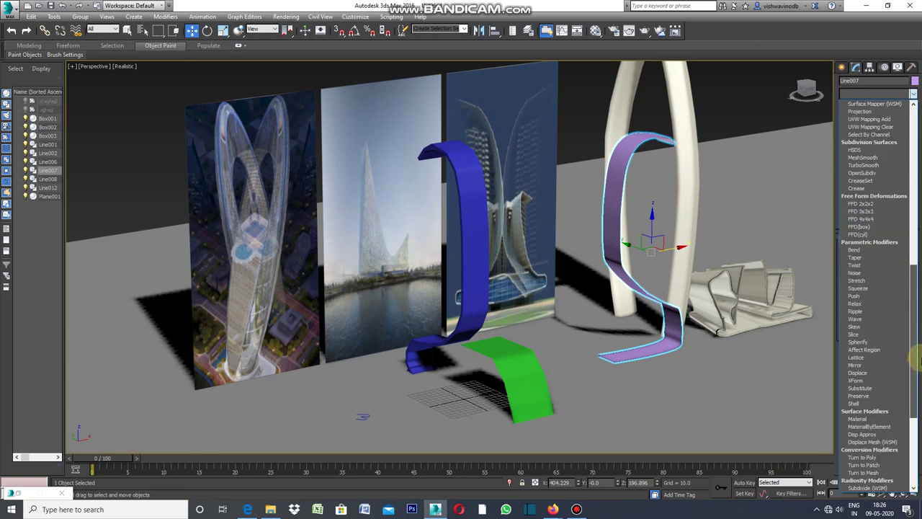
pyautogui.click(854, 398)
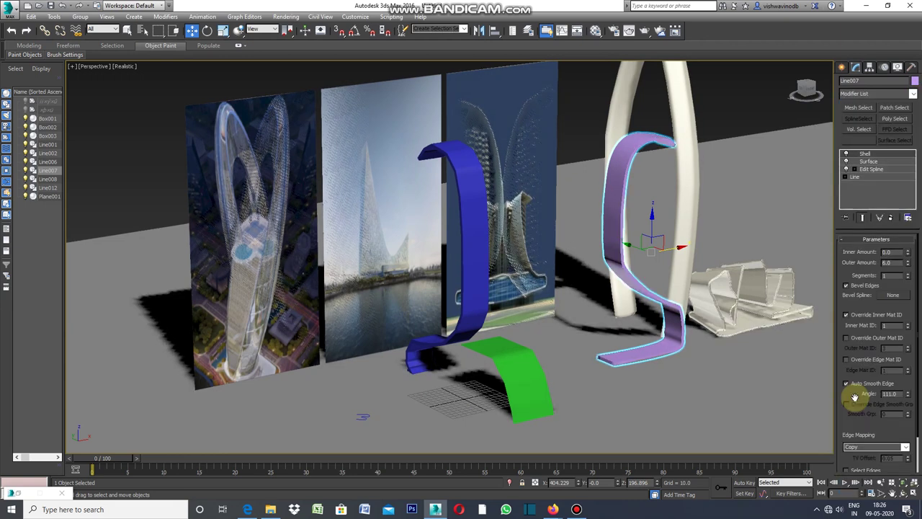
pyautogui.click(727, 87)
# Step: Add a Shell modifier to the green Line012 floor ribbon
pyautogui.click(500, 383)
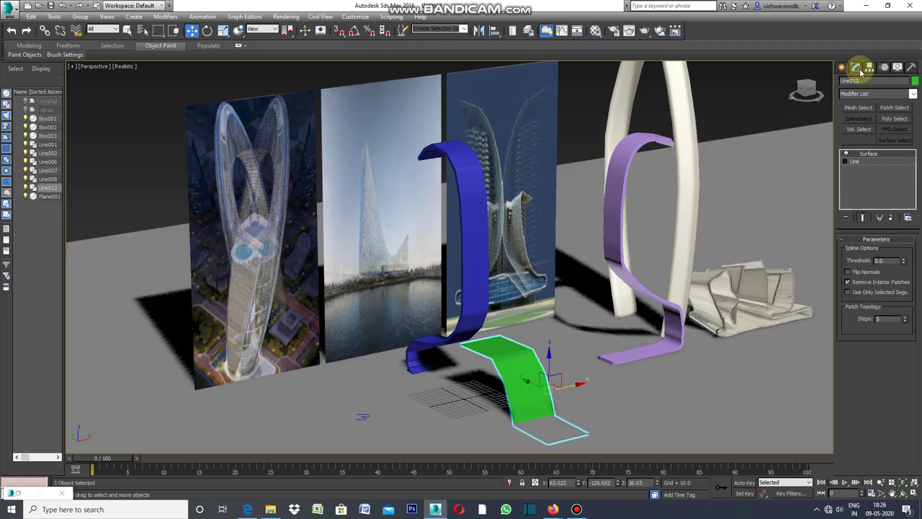
pyautogui.click(913, 95)
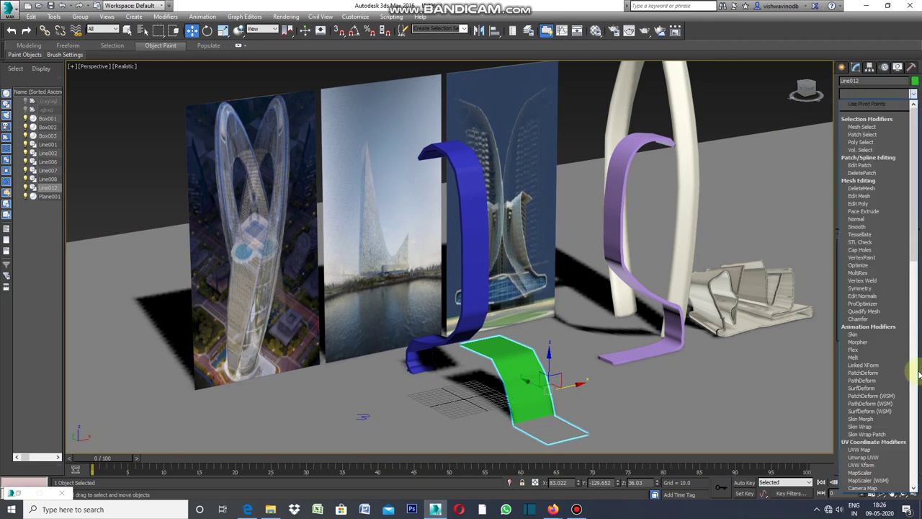
pyautogui.moveTo(913, 247); pyautogui.dragTo(918, 369)
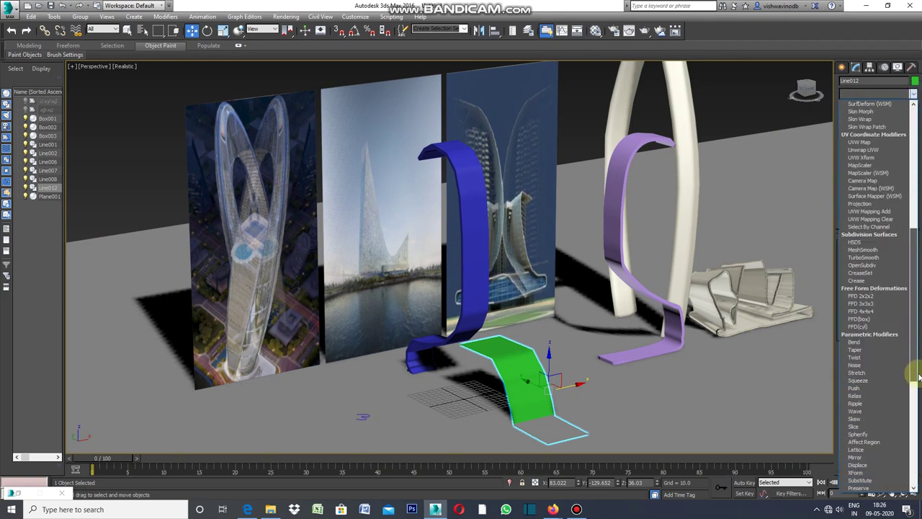
pyautogui.moveTo(918, 369); pyautogui.dragTo(918, 396)
pyautogui.click(856, 404)
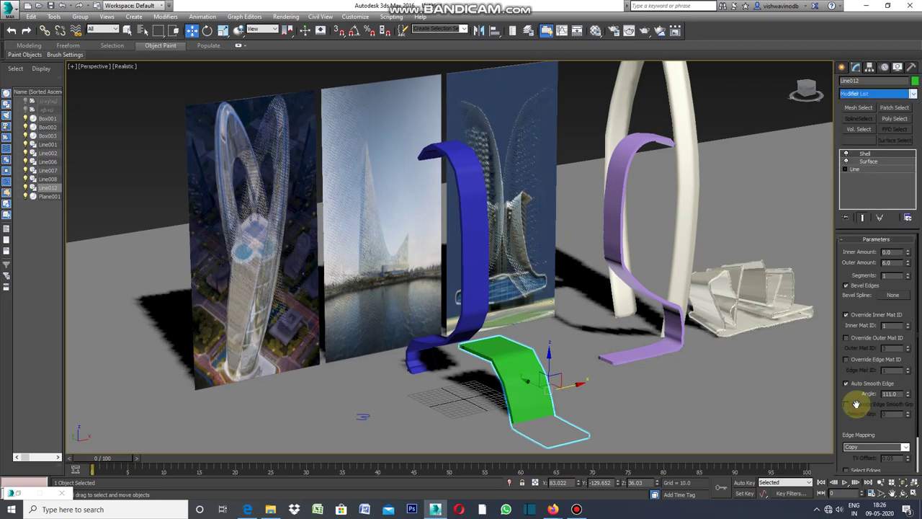
# Step: Set Line002 as the bevel spline for the blue ribbon's Shell
pyautogui.click(745, 105)
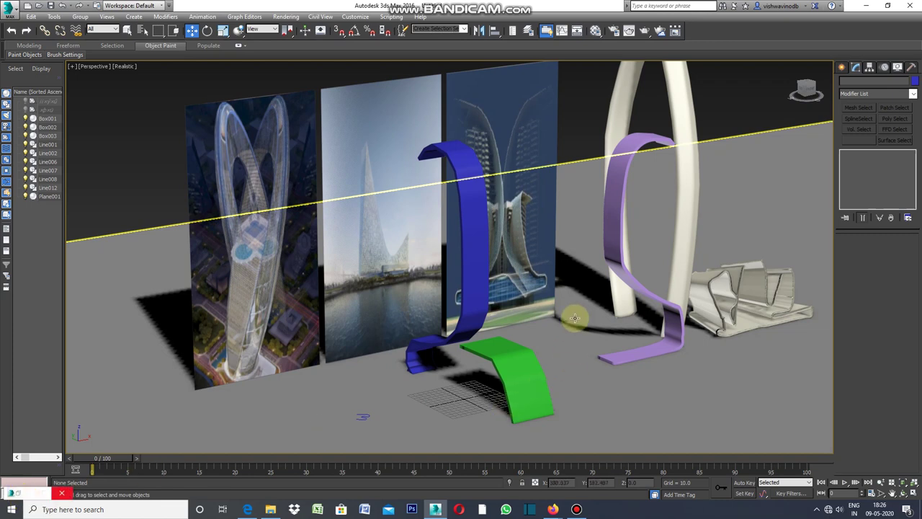
pyautogui.click(465, 284)
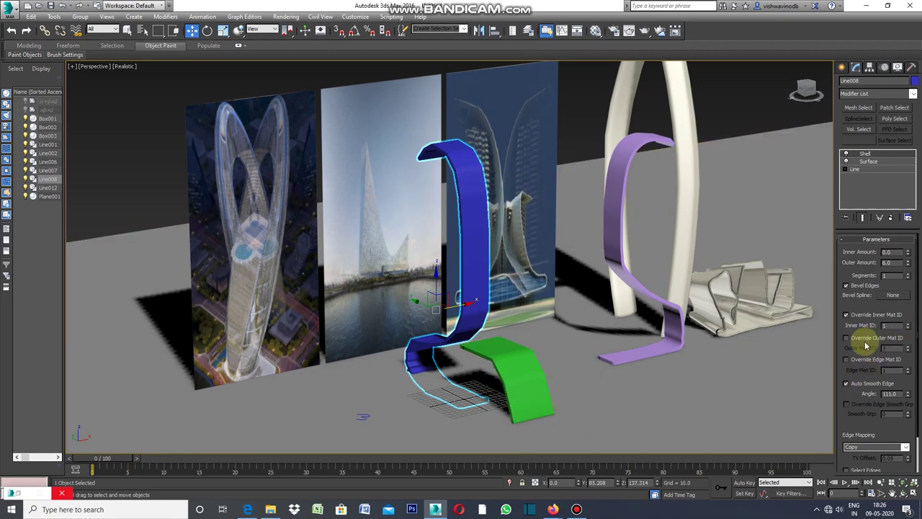
pyautogui.click(861, 300)
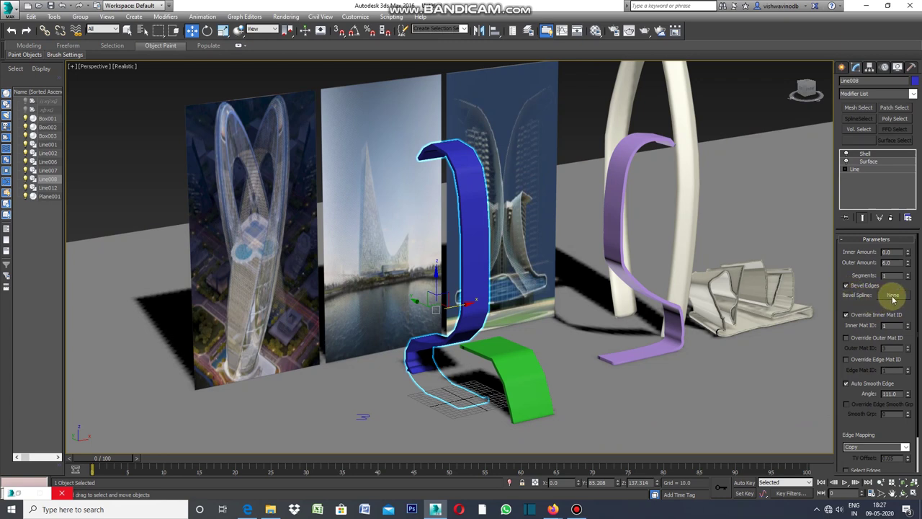
pyautogui.click(893, 296)
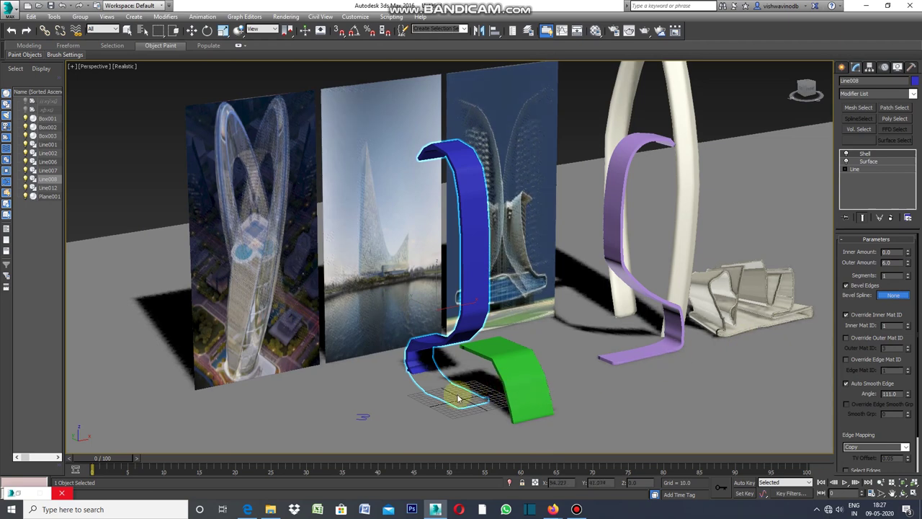
pyautogui.click(363, 417)
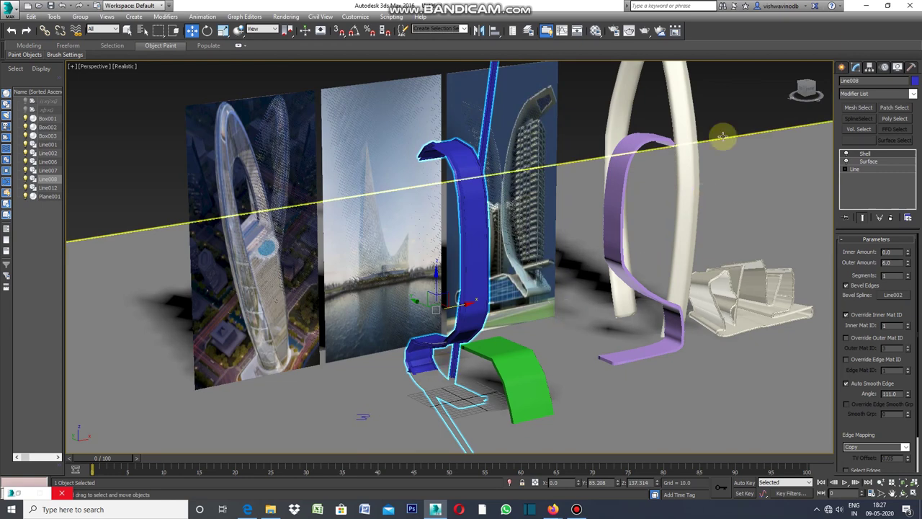
pyautogui.click(724, 100)
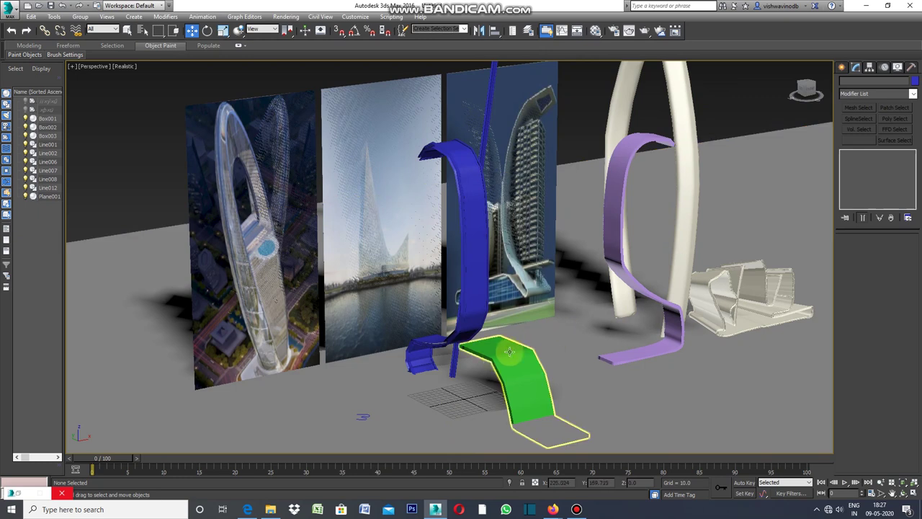
# Step: Set Line002 as the bevel spline for the green ribbon's Shell
pyautogui.click(487, 358)
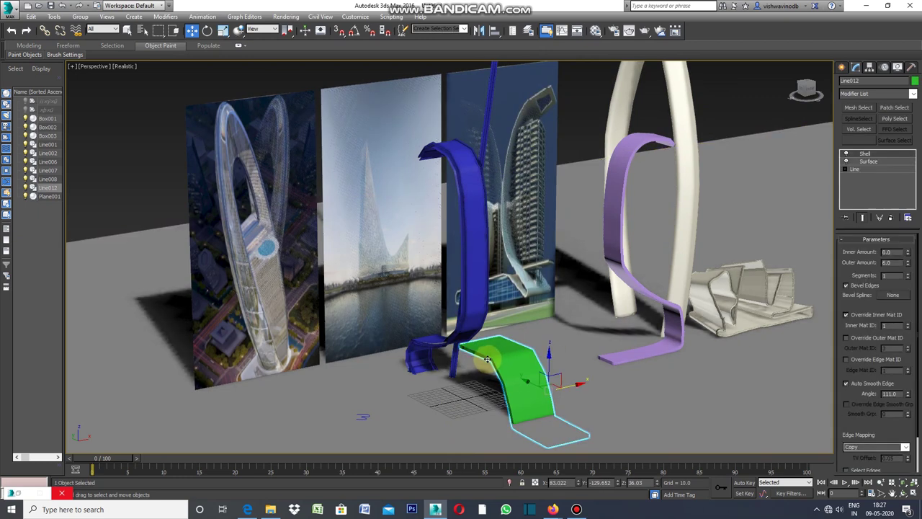
pyautogui.click(893, 295)
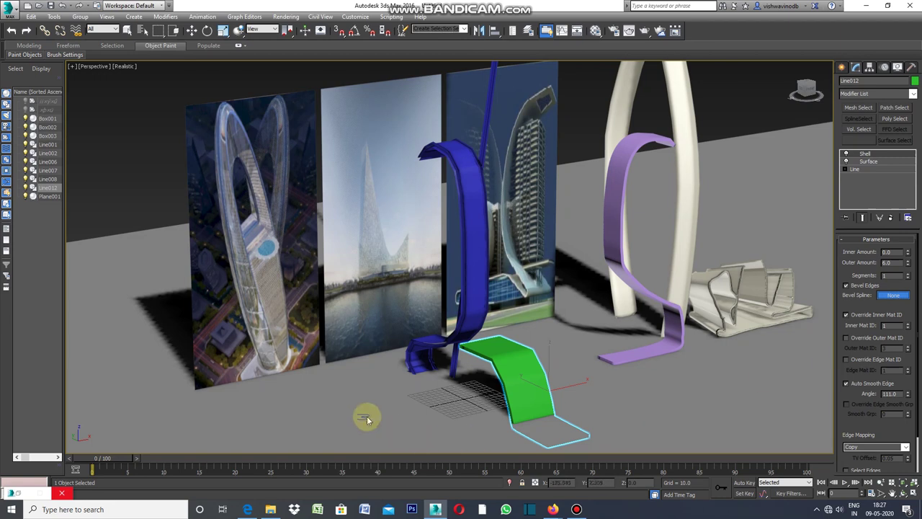
pyautogui.click(365, 415)
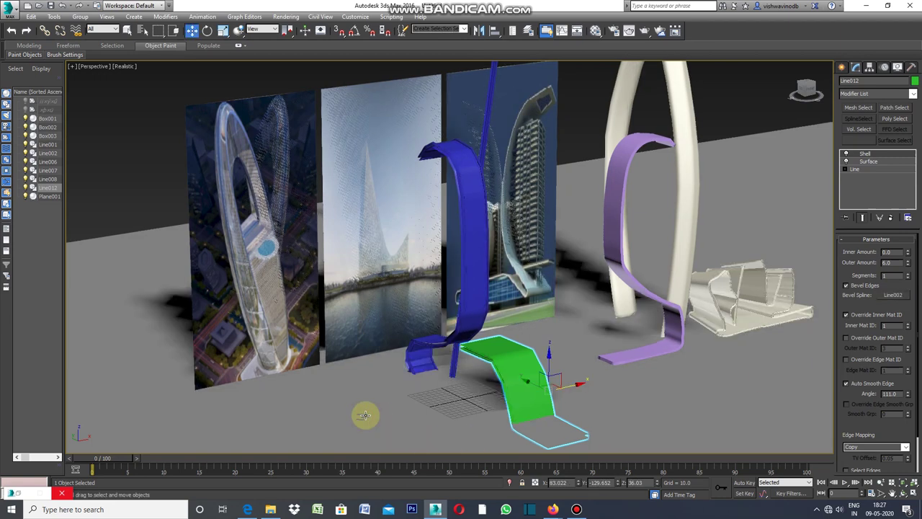
pyautogui.click(751, 92)
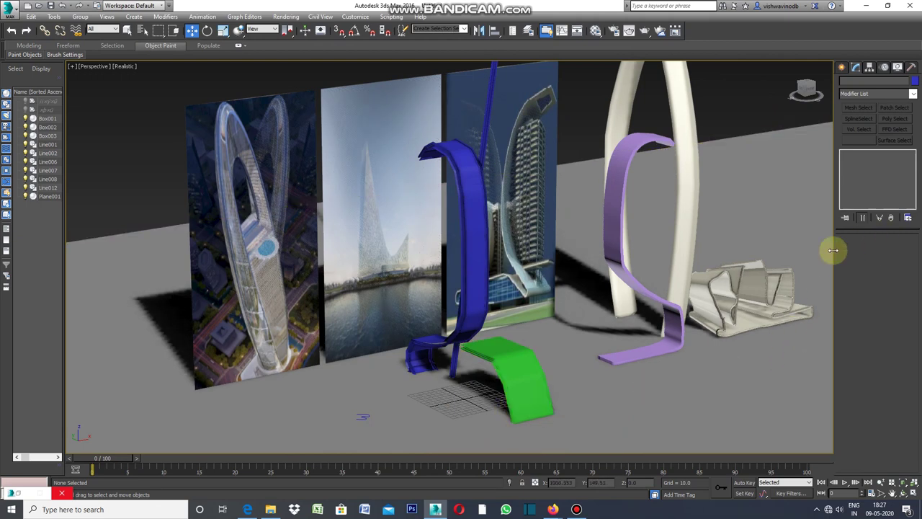
# Step: Set Line002 as the bevel spline for the purple ribbon's Shell
pyautogui.click(628, 274)
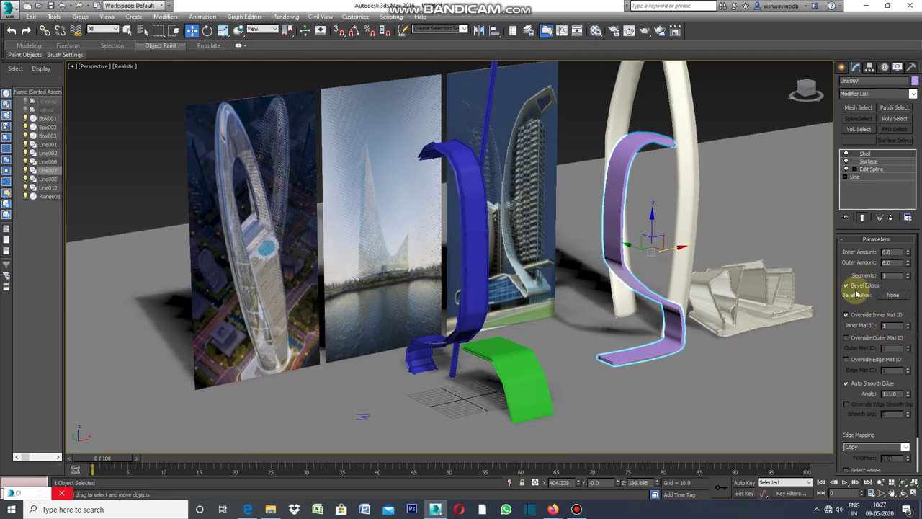
pyautogui.click(893, 295)
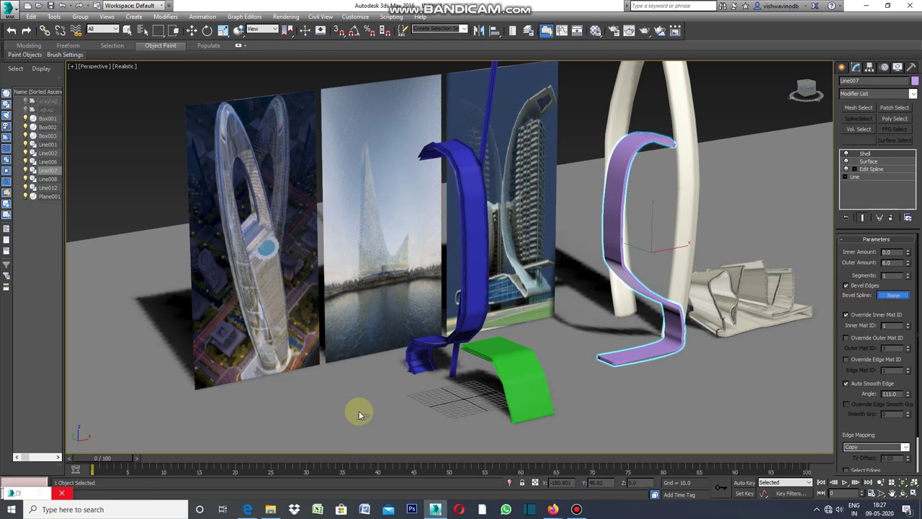
pyautogui.click(363, 419)
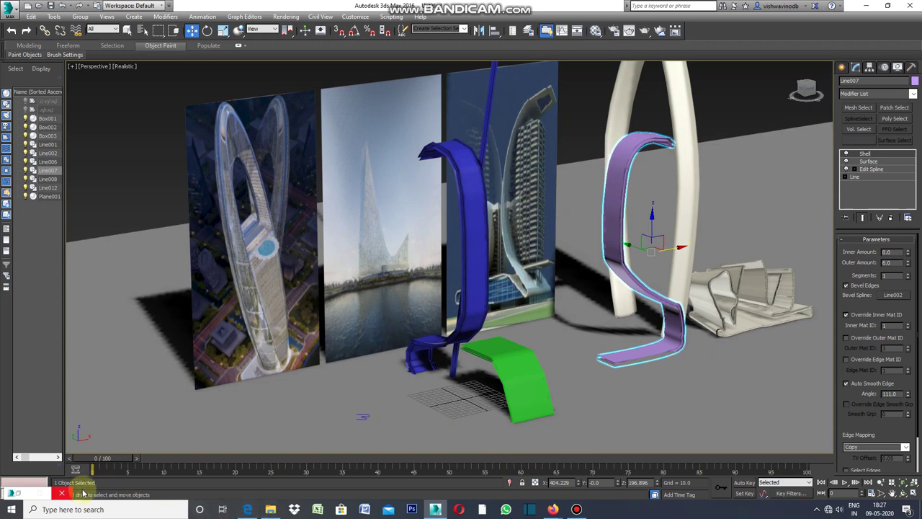
# Step: Assign the 02 - Default material to the purple, blue and green ribbons, then restore four views
pyautogui.press('m')
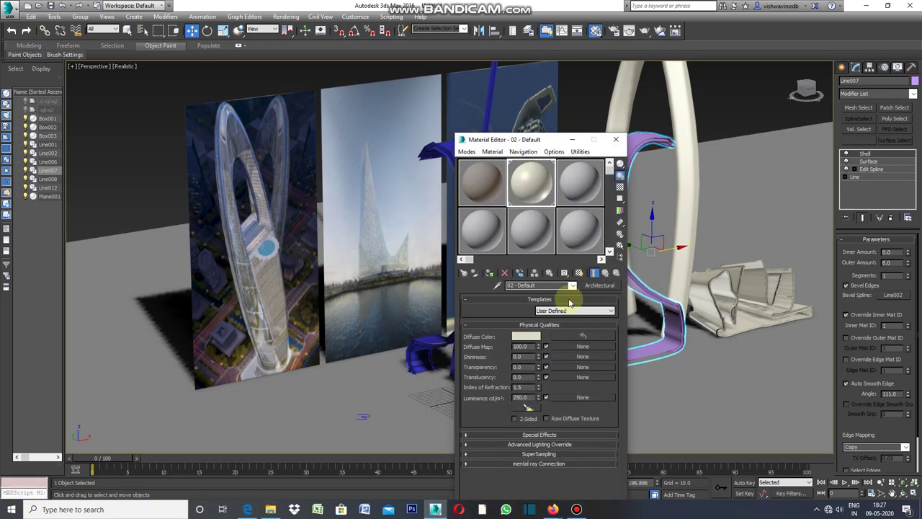
pyautogui.click(489, 273)
pyautogui.moveTo(547, 141)
pyautogui.mouseDown()
pyautogui.moveTo(568, 147)
pyautogui.moveTo(752, 124)
pyautogui.mouseUp()
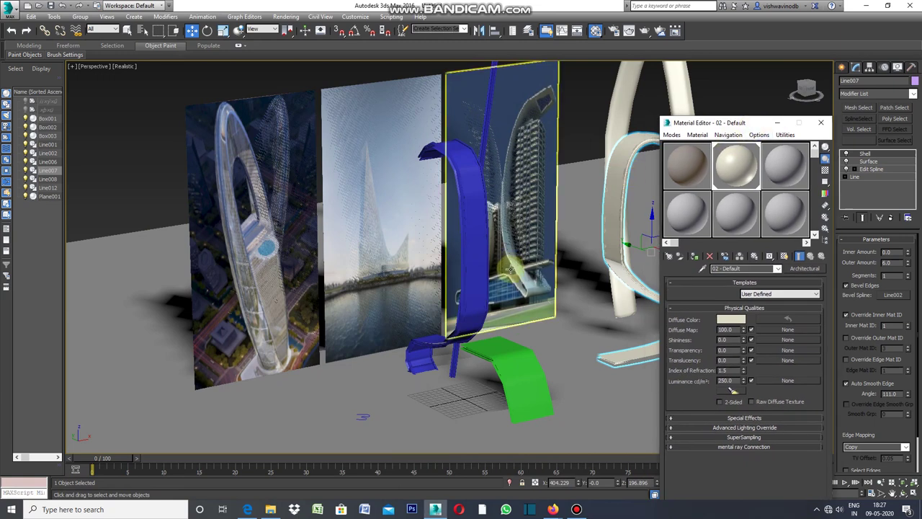
pyautogui.click(476, 286)
pyautogui.click(696, 257)
pyautogui.click(525, 377)
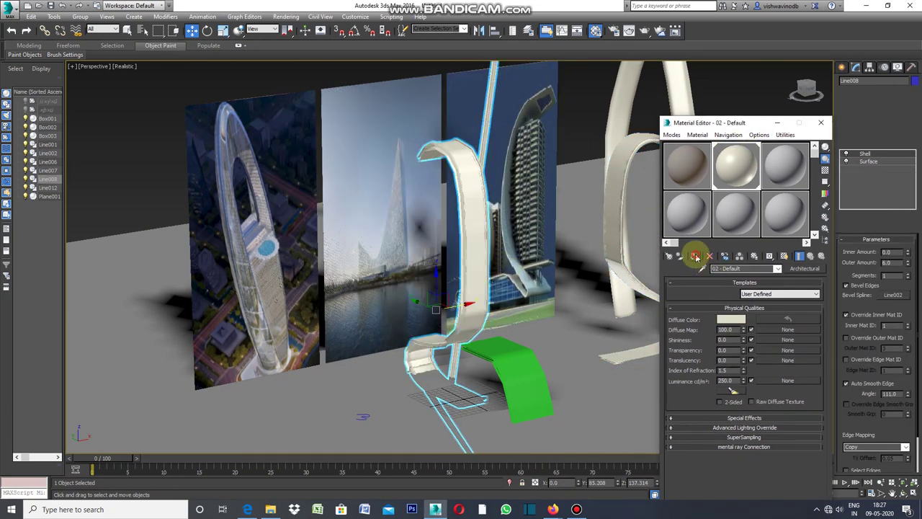
pyautogui.click(695, 257)
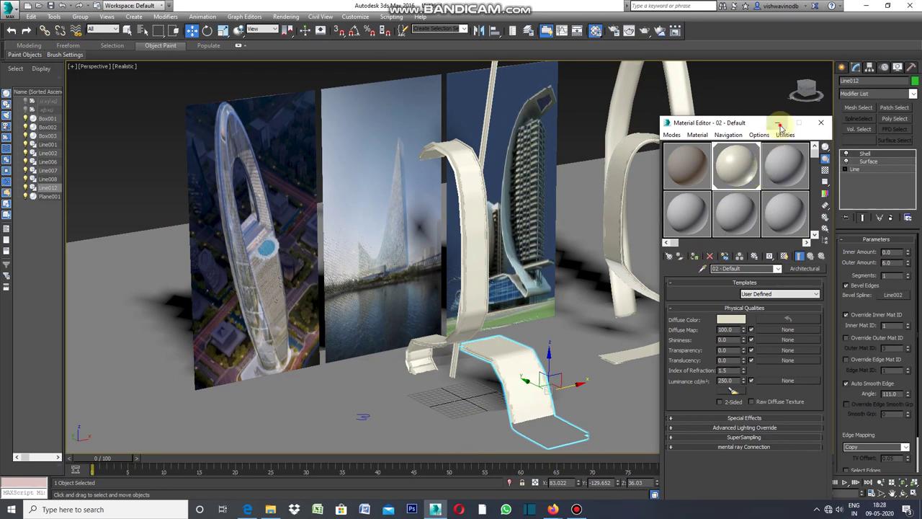
pyautogui.click(780, 126)
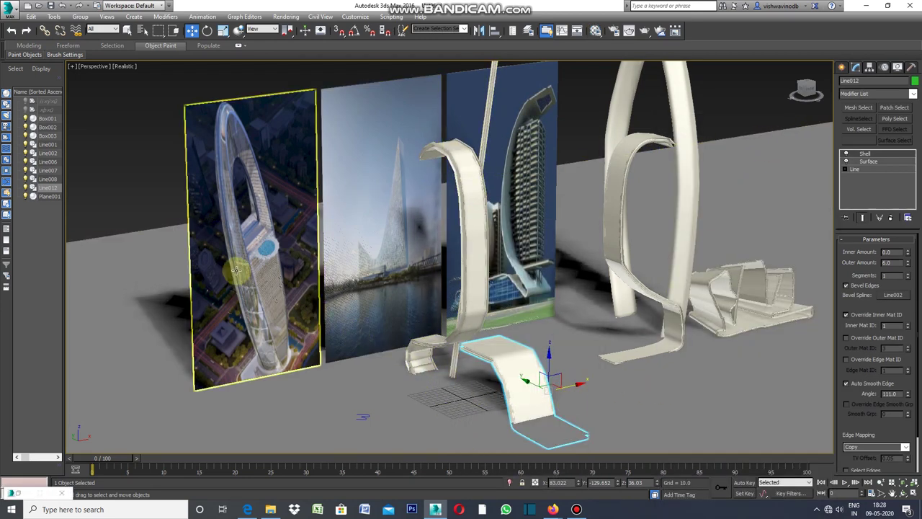
pyautogui.click(72, 68)
pyautogui.click(94, 78)
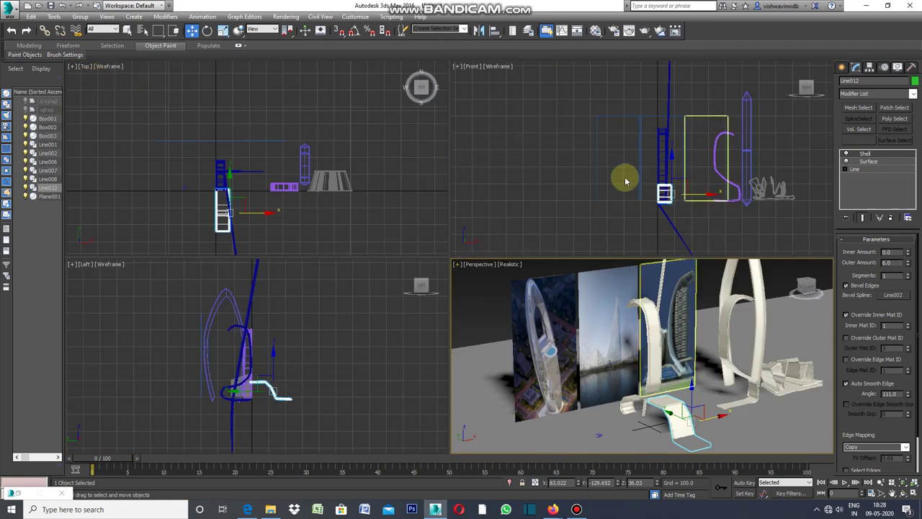
# Step: Raise the lower ribbon piece slightly in the Front view
pyautogui.scroll(2, 673, 206)
pyautogui.scroll(2, 661, 173)
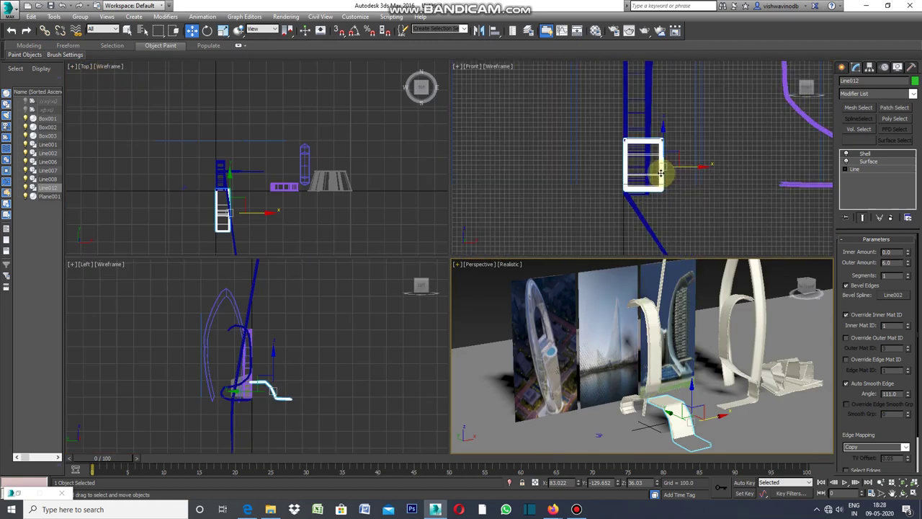
pyautogui.click(664, 137)
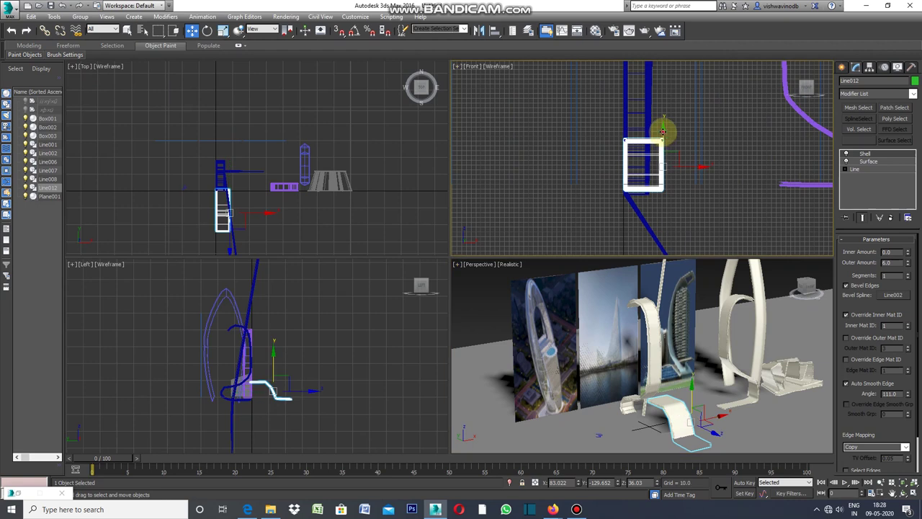
pyautogui.moveTo(662, 129); pyautogui.dragTo(664, 121)
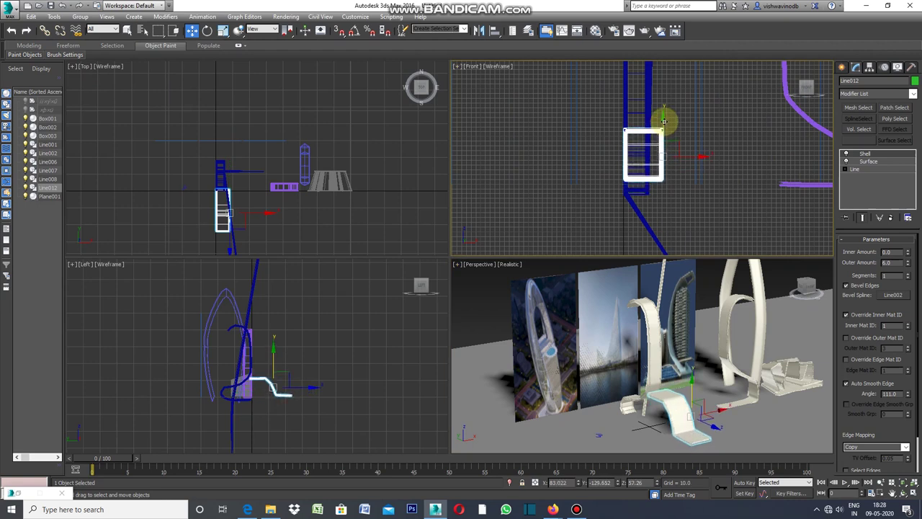
# Step: Move the Line007 arch ribbon left toward the first ribbon in the Front view
pyautogui.click(726, 336)
pyautogui.scroll(-1, 648, 154)
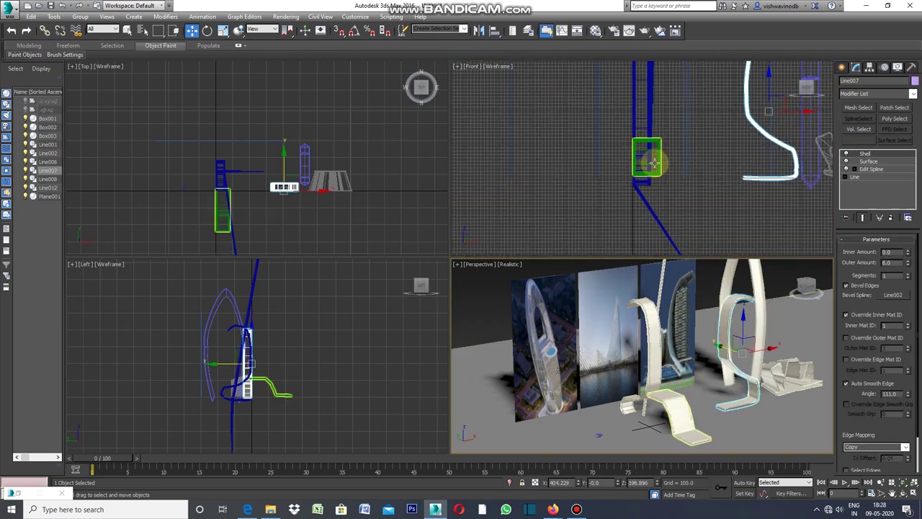
pyautogui.click(790, 115)
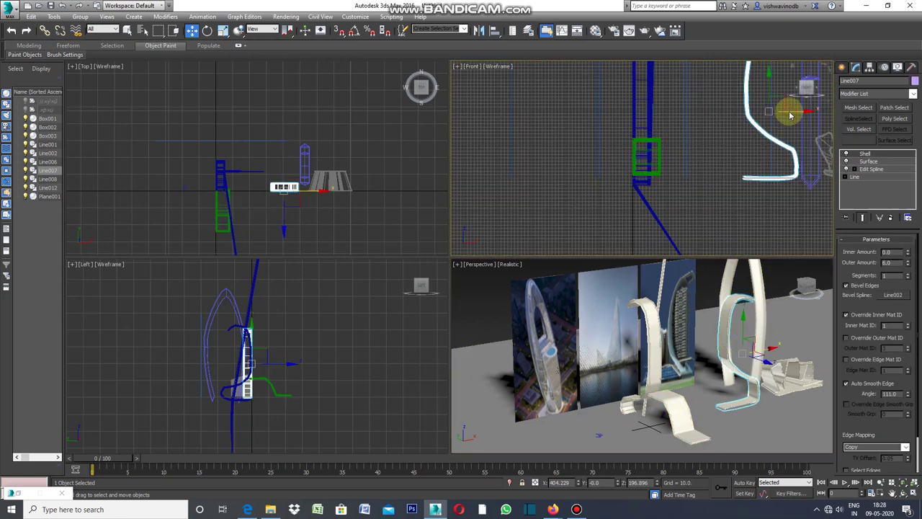
pyautogui.moveTo(789, 112)
pyautogui.mouseDown()
pyautogui.moveTo(741, 121)
pyautogui.moveTo(751, 130)
pyautogui.mouseUp()
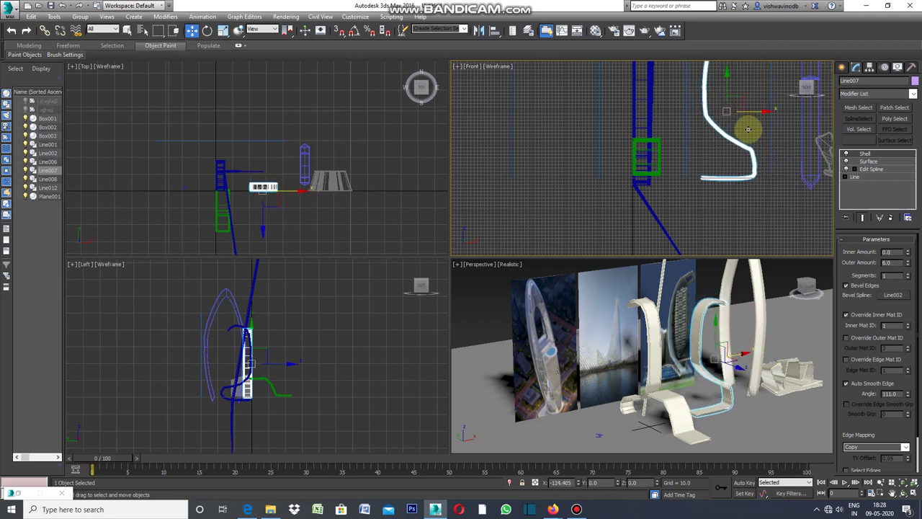
pyautogui.moveTo(751, 129)
pyautogui.mouseDown()
pyautogui.moveTo(759, 130)
pyautogui.moveTo(696, 144)
pyautogui.mouseUp()
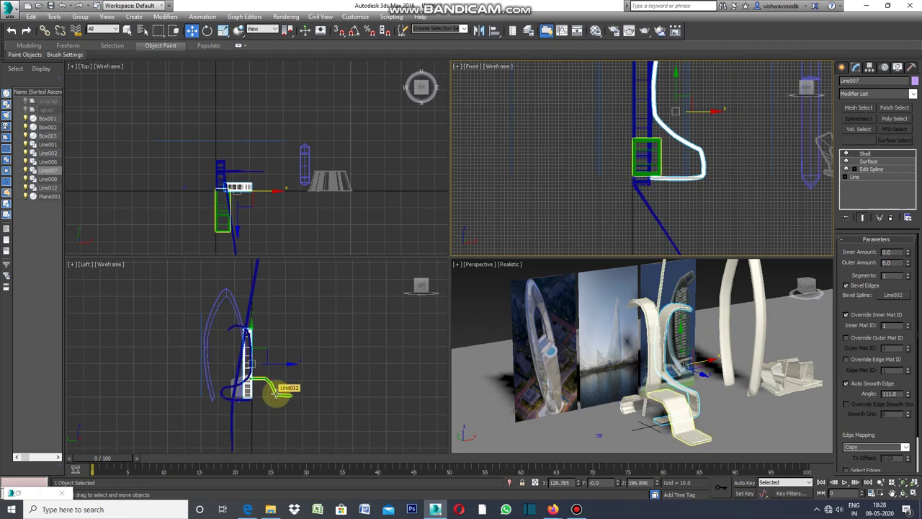
# Step: Nudge Line012 sideways and shift the arch ribbon in depth in the Top view
pyautogui.click(275, 395)
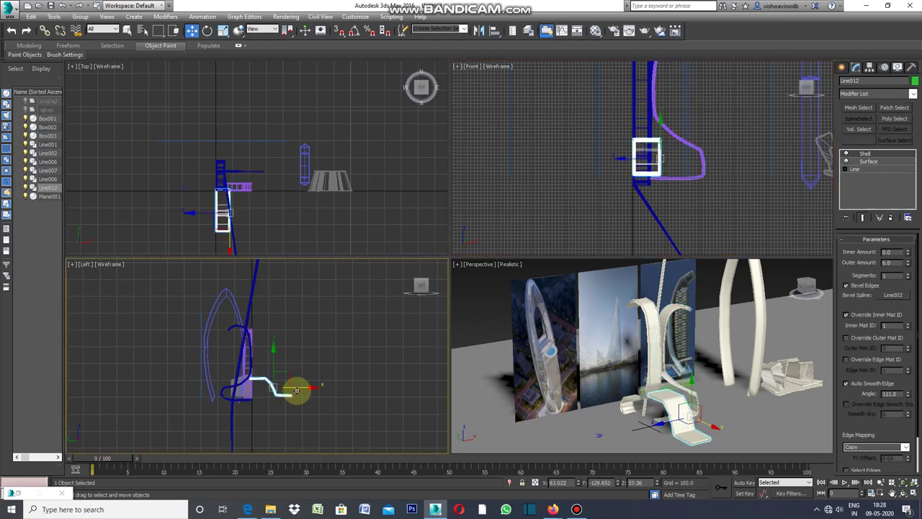
pyautogui.moveTo(298, 387); pyautogui.dragTo(294, 387)
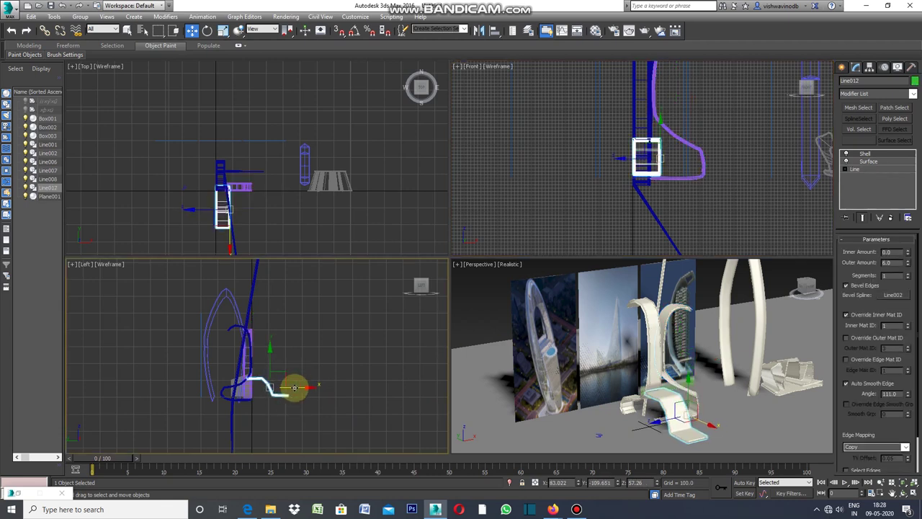
pyautogui.click(693, 393)
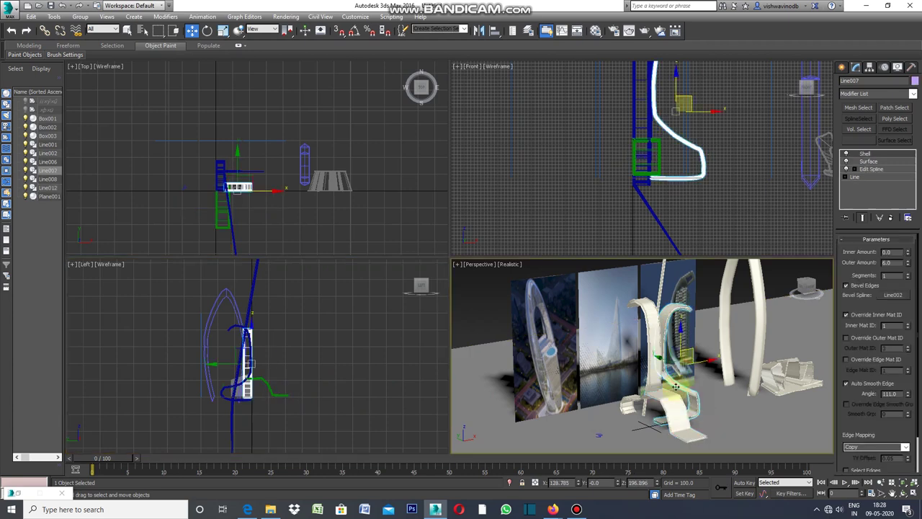
pyautogui.click(240, 167)
pyautogui.moveTo(238, 160); pyautogui.dragTo(237, 193)
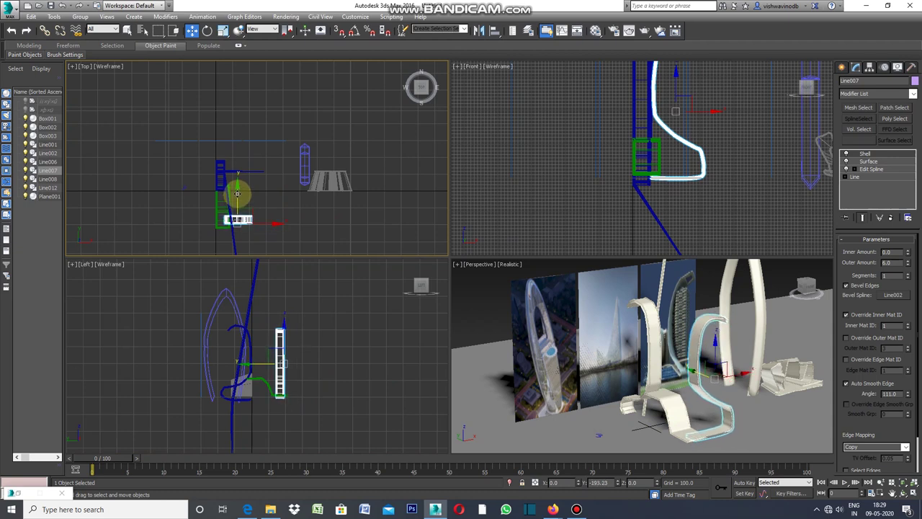
# Step: Maximize the Perspective view, then return to the Top, Front, Left and Perspective layout
pyautogui.click(460, 268)
pyautogui.click(456, 265)
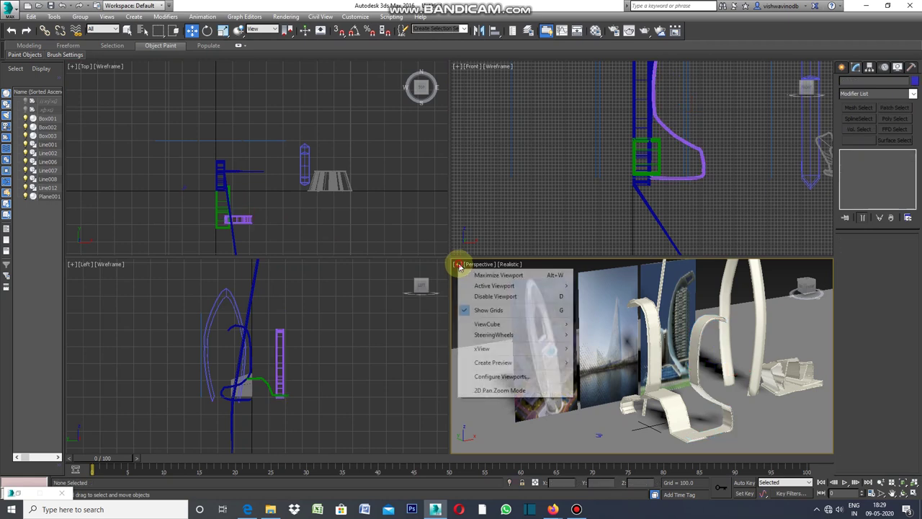
pyautogui.click(481, 274)
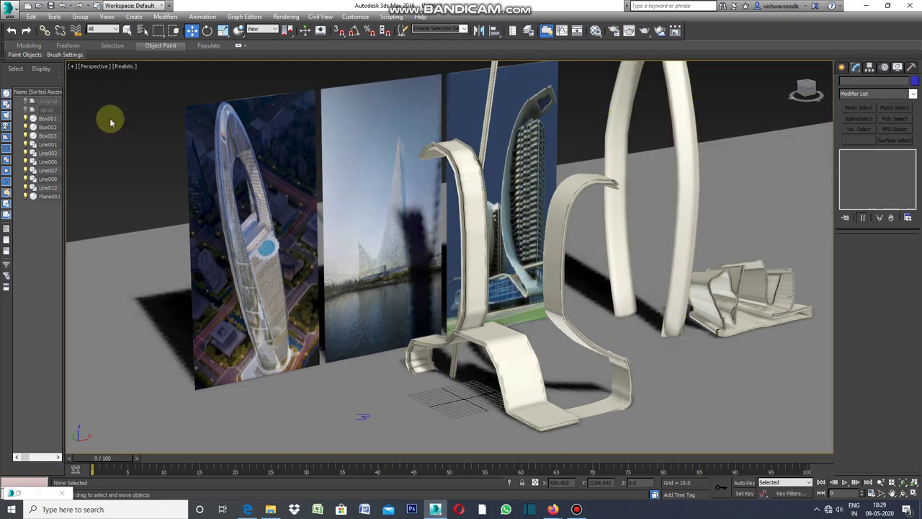
pyautogui.click(74, 70)
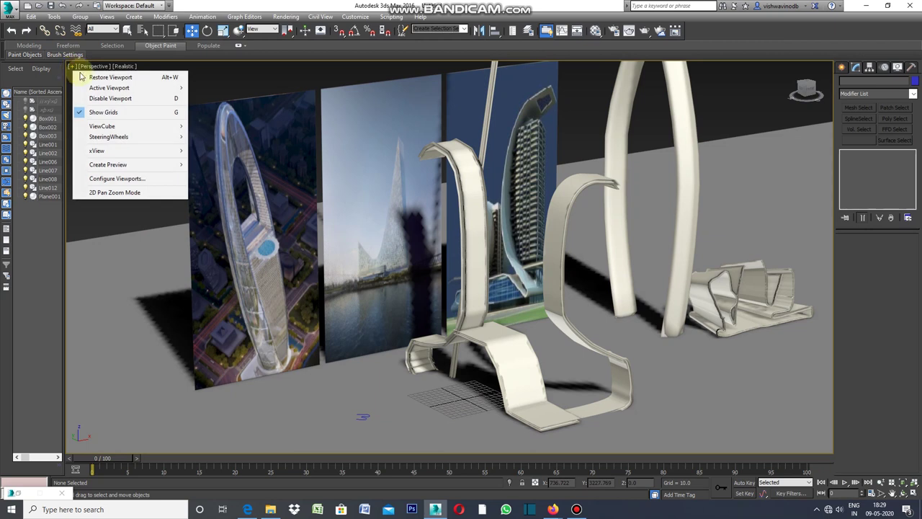
pyautogui.click(206, 75)
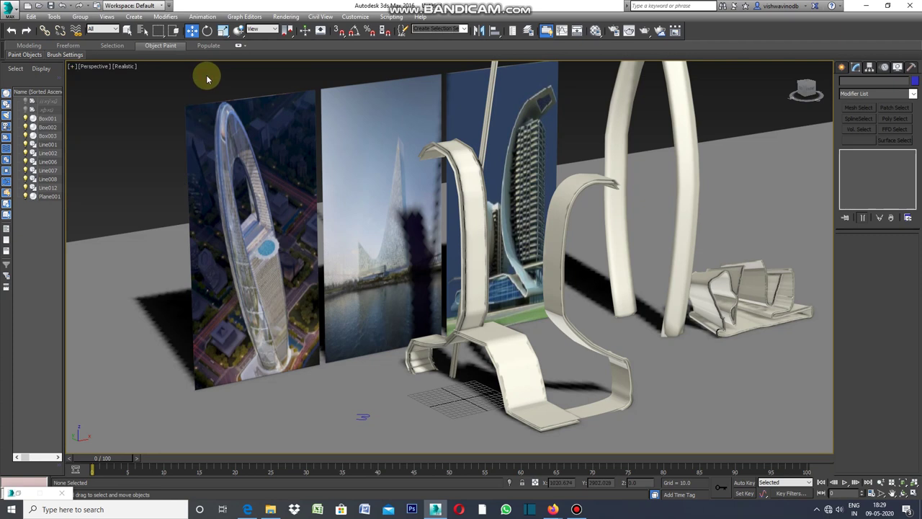
pyautogui.click(72, 67)
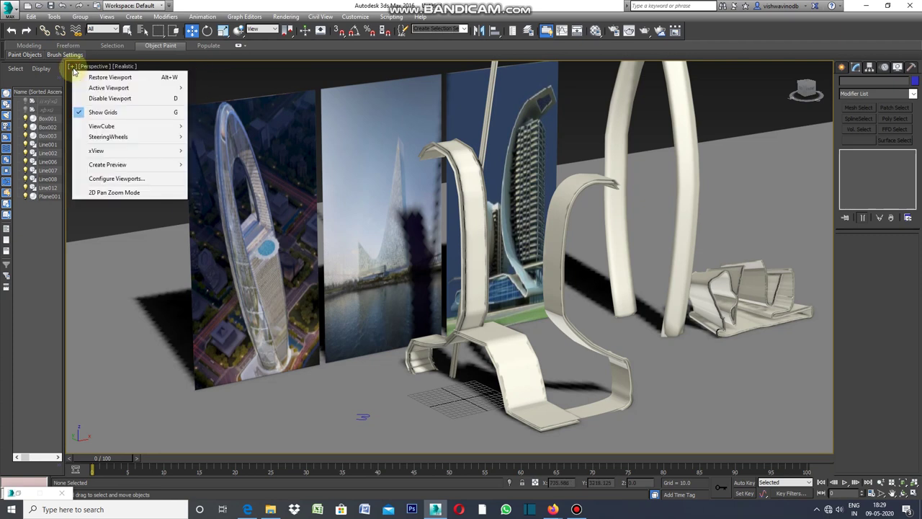
pyautogui.click(108, 78)
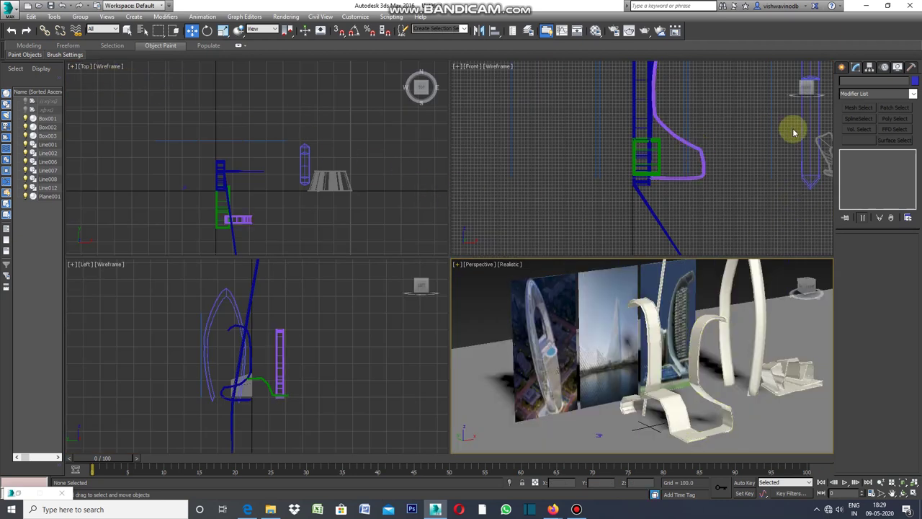
pyautogui.click(842, 67)
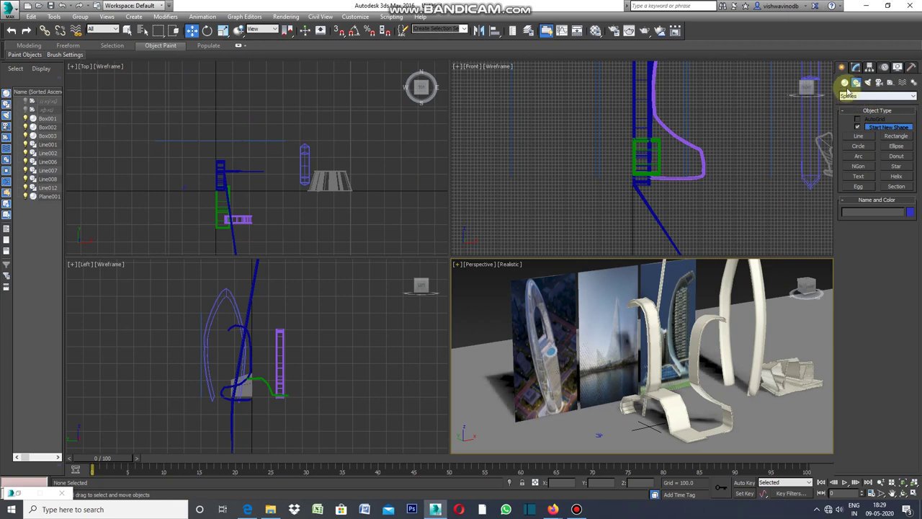
# Step: Draw a flat box, Box004, inside the purple ribbon's base in the Top view
pyautogui.click(846, 83)
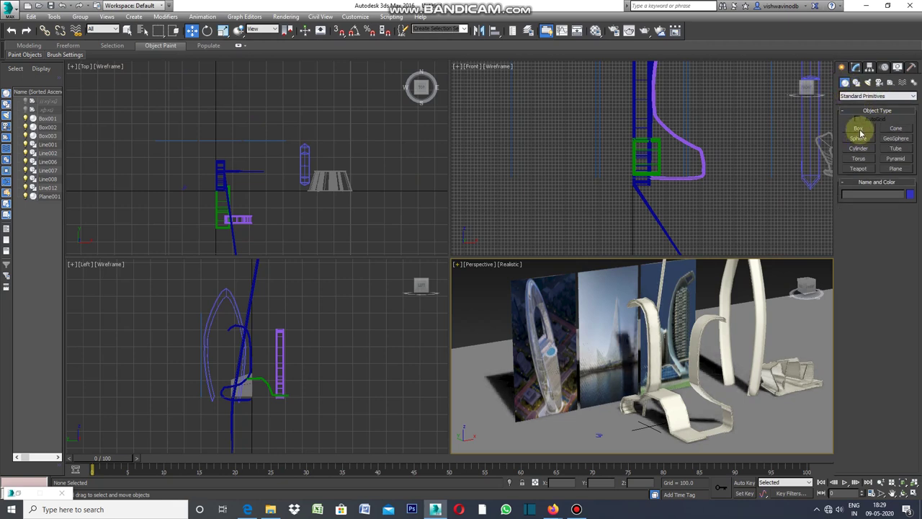
pyautogui.click(859, 134)
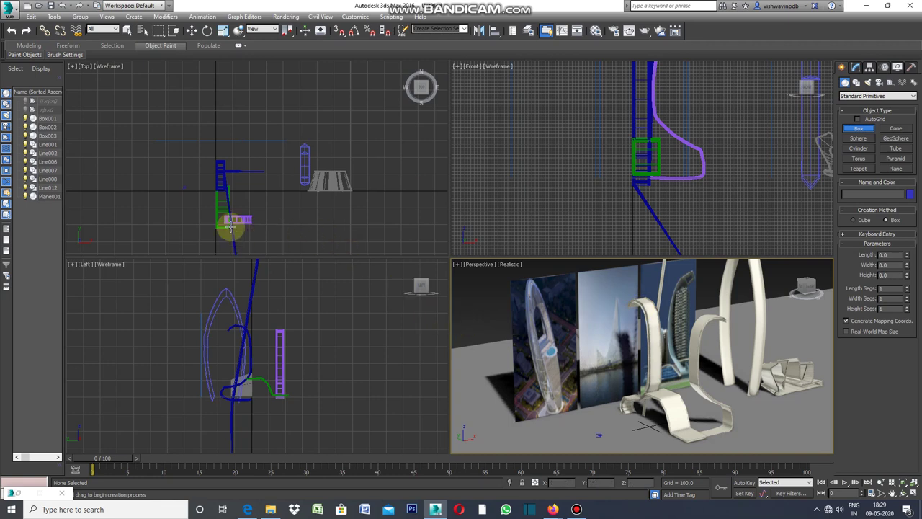
pyautogui.scroll(2, 239, 219)
pyautogui.scroll(1, 249, 211)
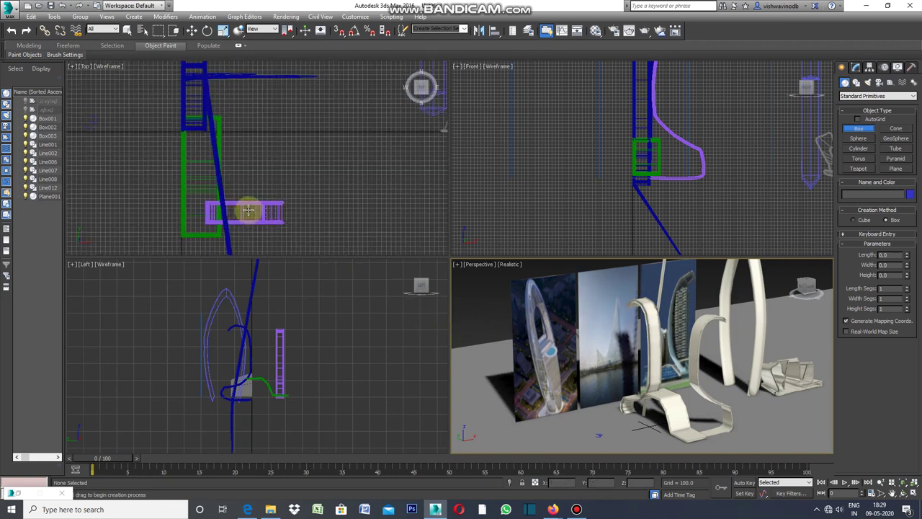
pyautogui.moveTo(240, 205); pyautogui.dragTo(280, 221)
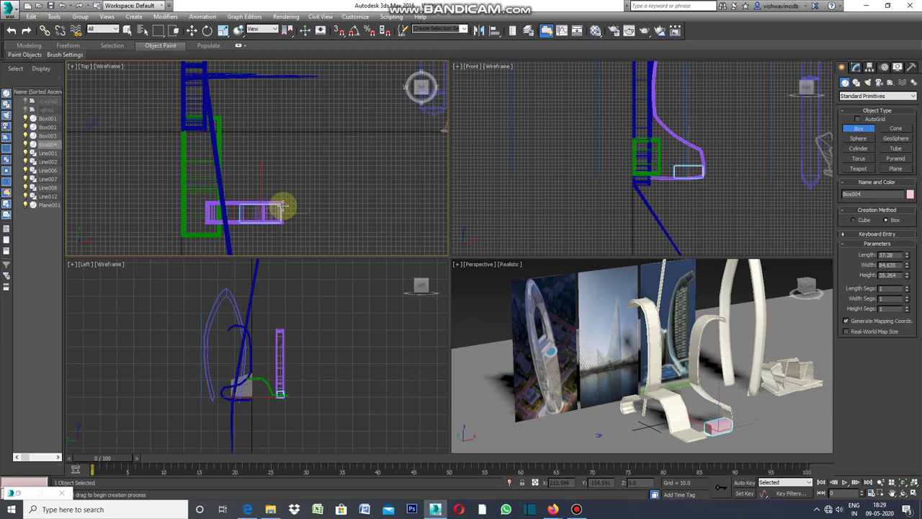
pyautogui.click(284, 197)
# Step: Maximize the Front view to fill the workspace
pyautogui.click(457, 72)
pyautogui.click(455, 66)
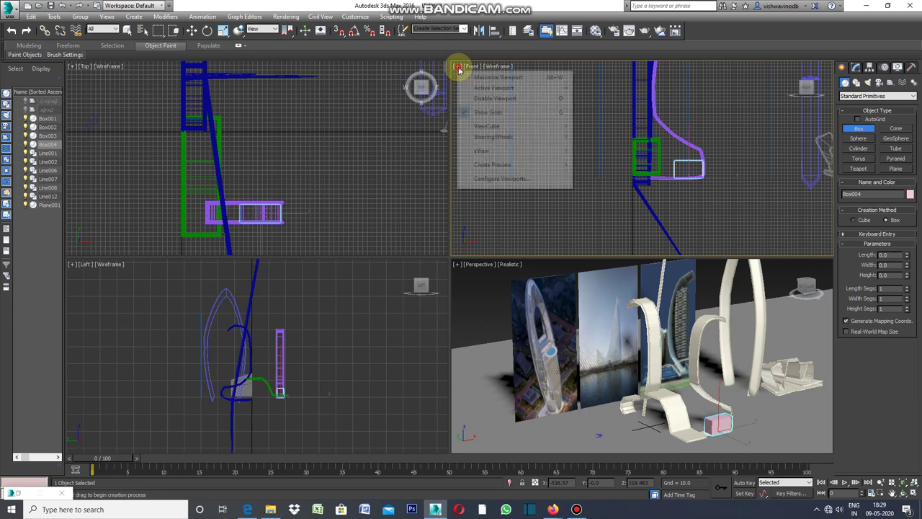
pyautogui.click(483, 74)
pyautogui.scroll(-2, 489, 252)
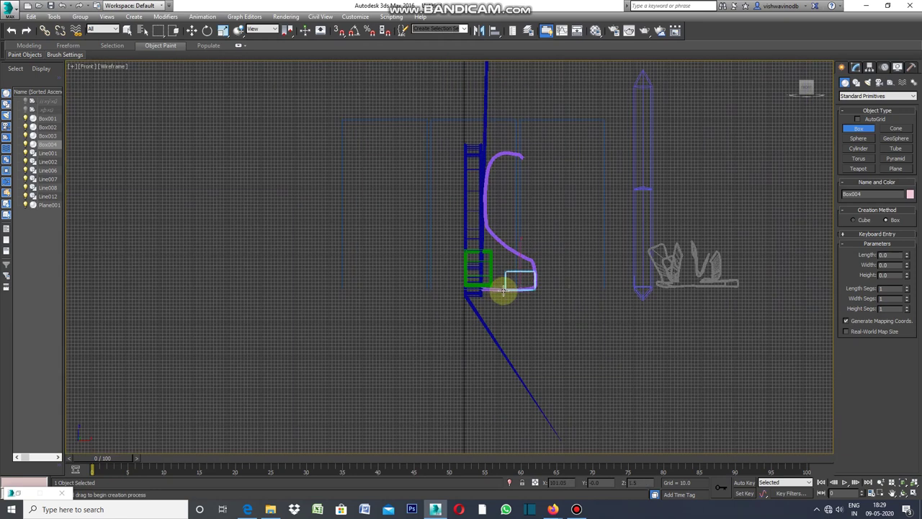
# Step: Add an Edit Poly modifier to Box004 and raise its top vertices to make it taller
pyautogui.click(165, 16)
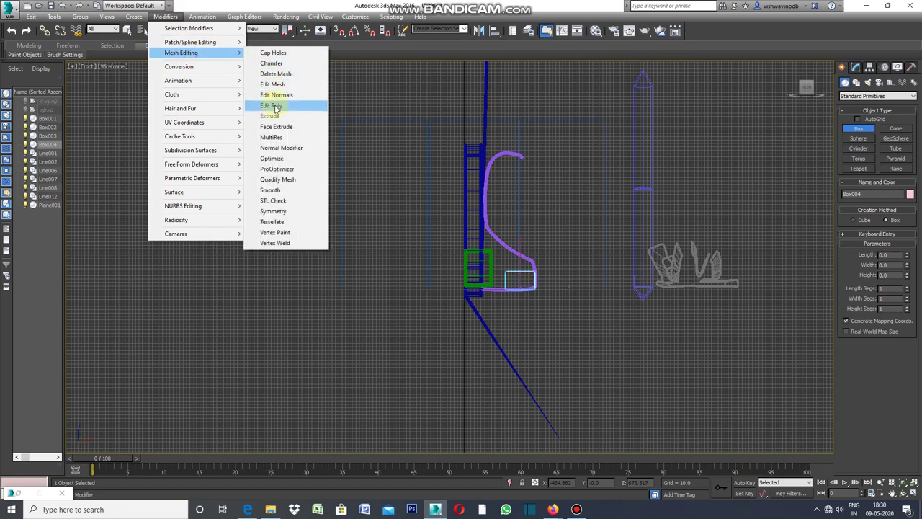
pyautogui.click(272, 105)
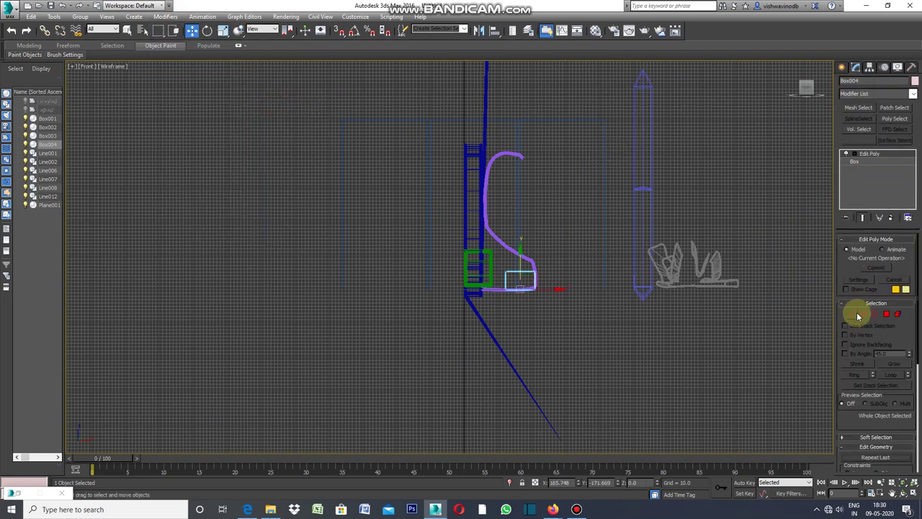
pyautogui.click(851, 314)
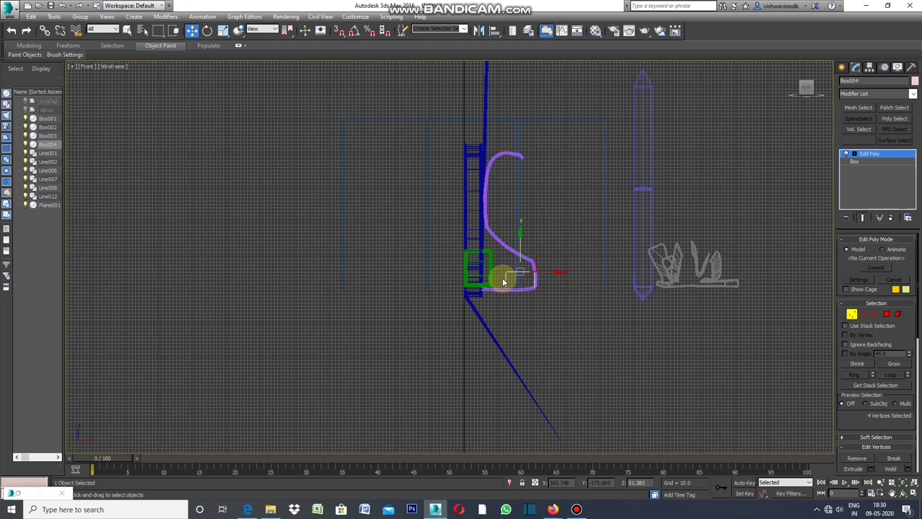
pyautogui.moveTo(520, 241); pyautogui.dragTo(517, 186)
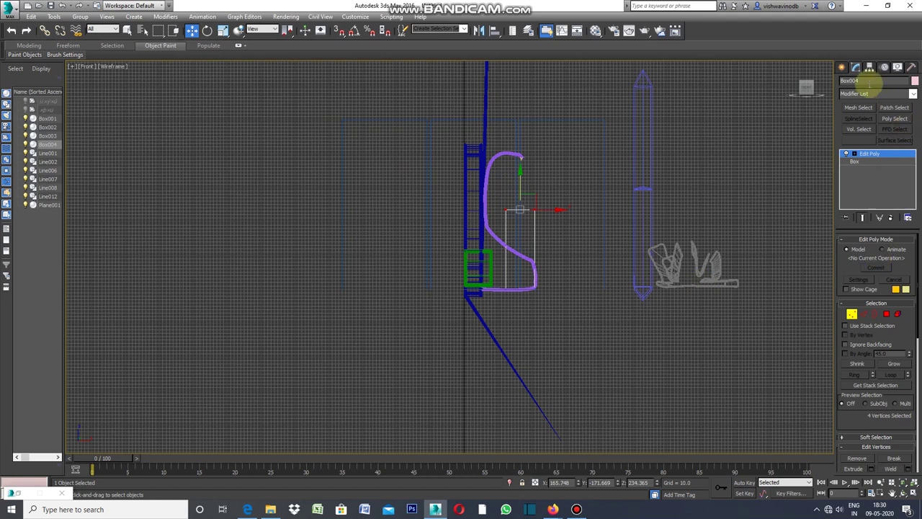
pyautogui.click(841, 67)
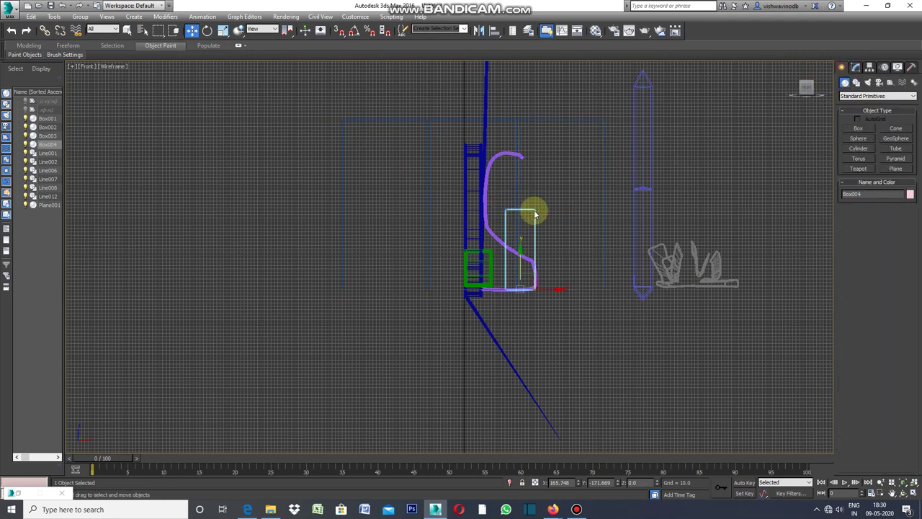
# Step: Raise and center the box inside the ribbon, back in the four-view layout
pyautogui.moveTo(520, 249); pyautogui.dragTo(521, 197)
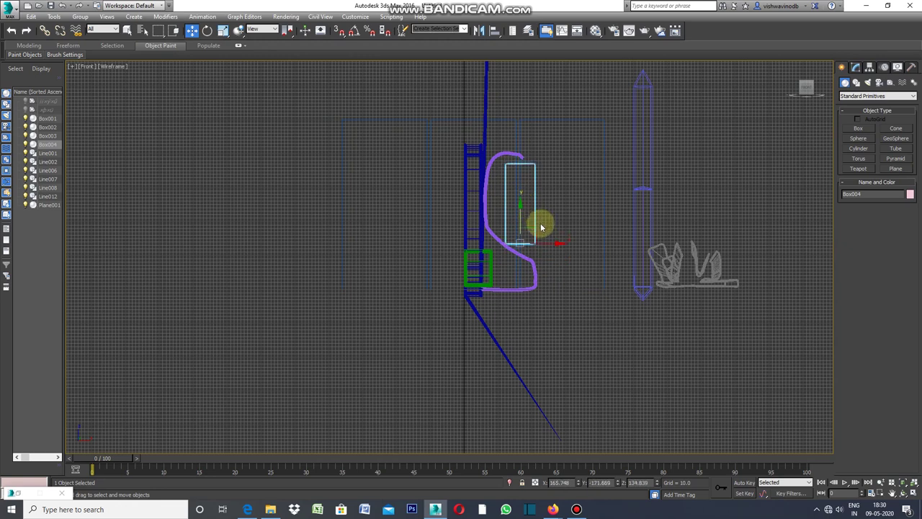
pyautogui.moveTo(548, 244); pyautogui.dragTo(536, 243)
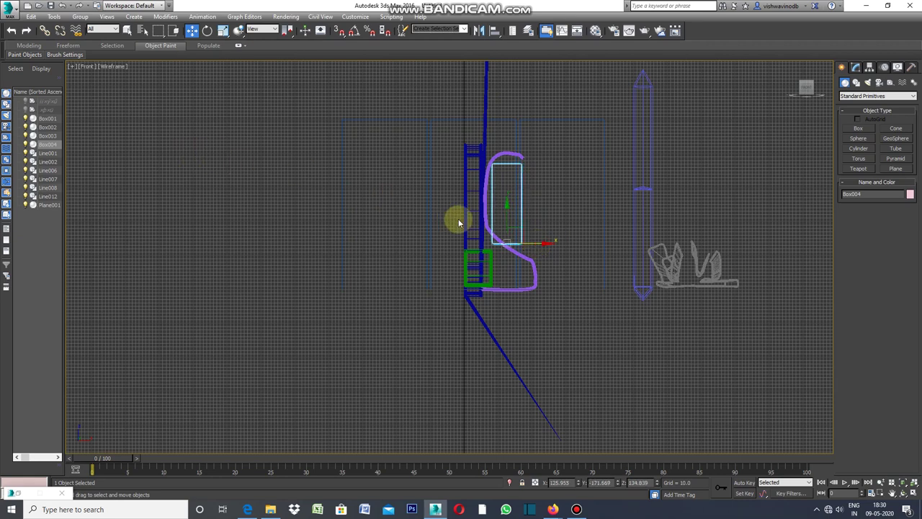
pyautogui.moveTo(540, 243); pyautogui.dragTo(546, 243)
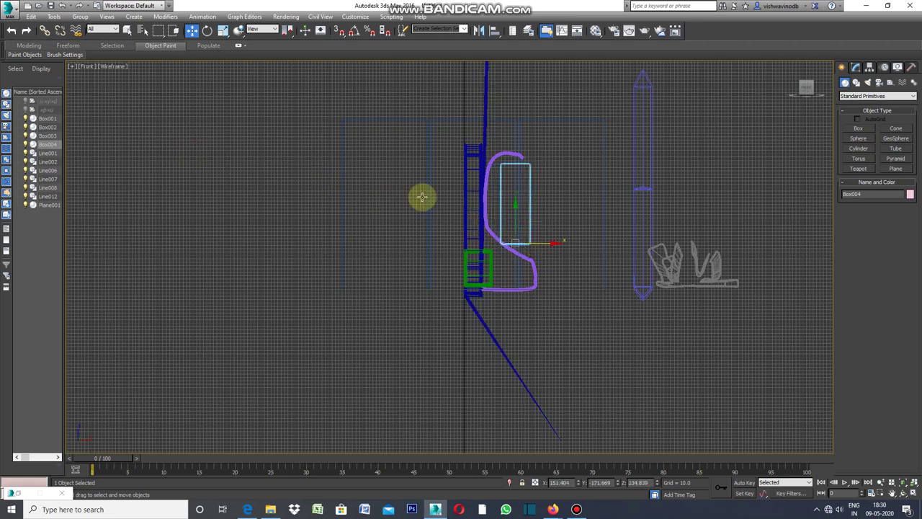
pyautogui.click(72, 67)
pyautogui.click(91, 75)
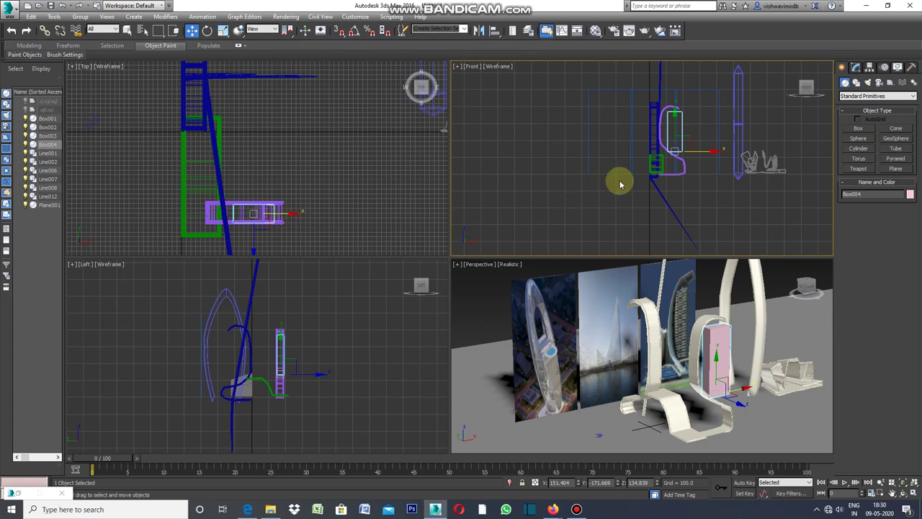
pyautogui.moveTo(676, 120); pyautogui.dragTo(675, 115)
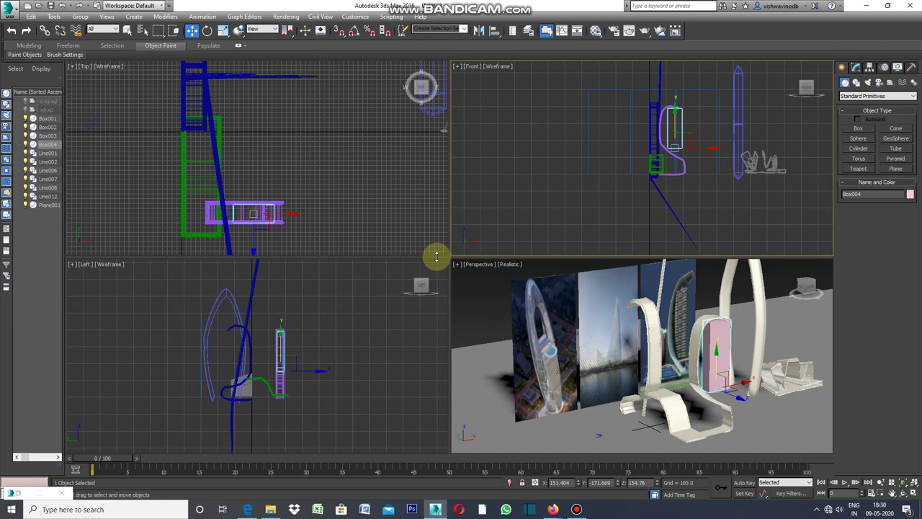
pyautogui.click(461, 264)
# Step: Maximize the Perspective view and select the pink Box004
pyautogui.click(456, 265)
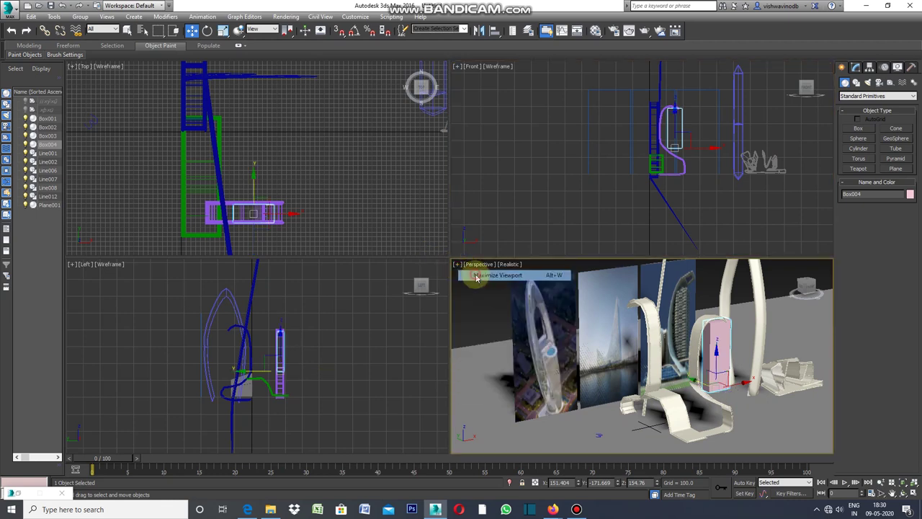
pyautogui.click(476, 275)
pyautogui.click(704, 110)
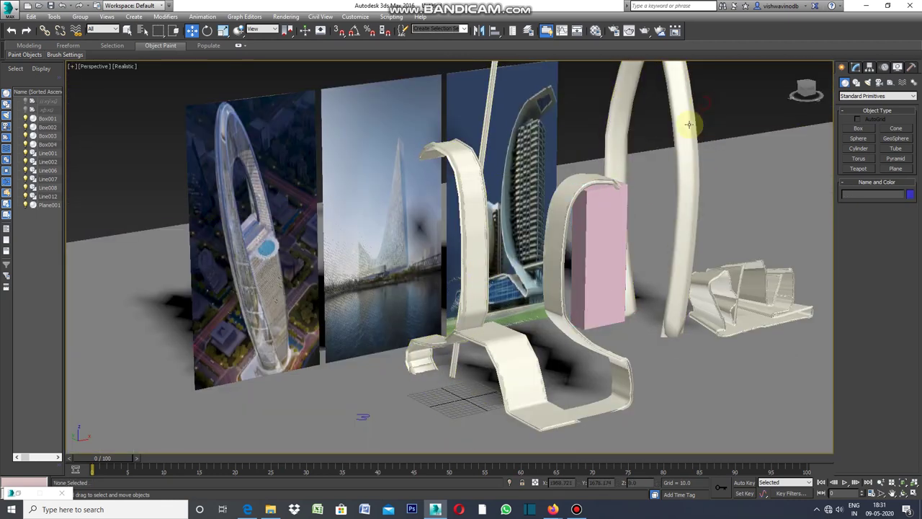
pyautogui.click(589, 220)
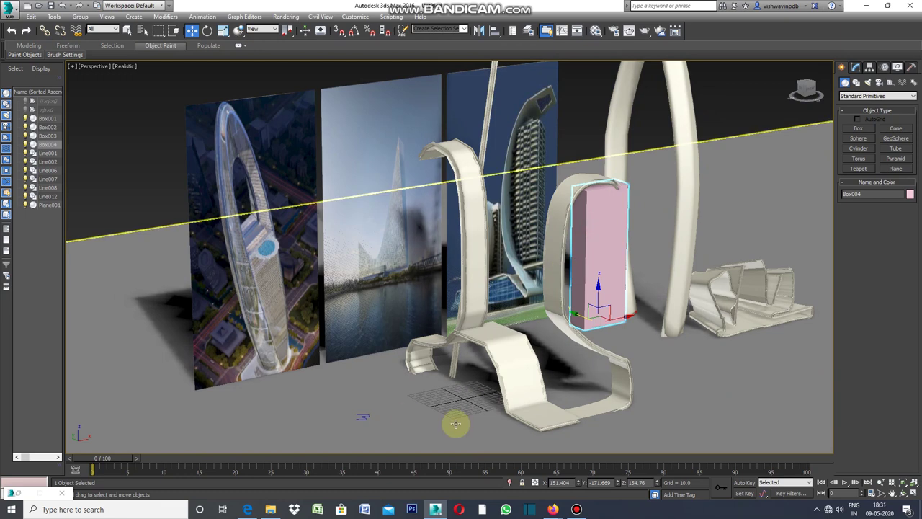
# Step: Assign the 01 - Default material to Box004, turning it dark taupe
pyautogui.press('m')
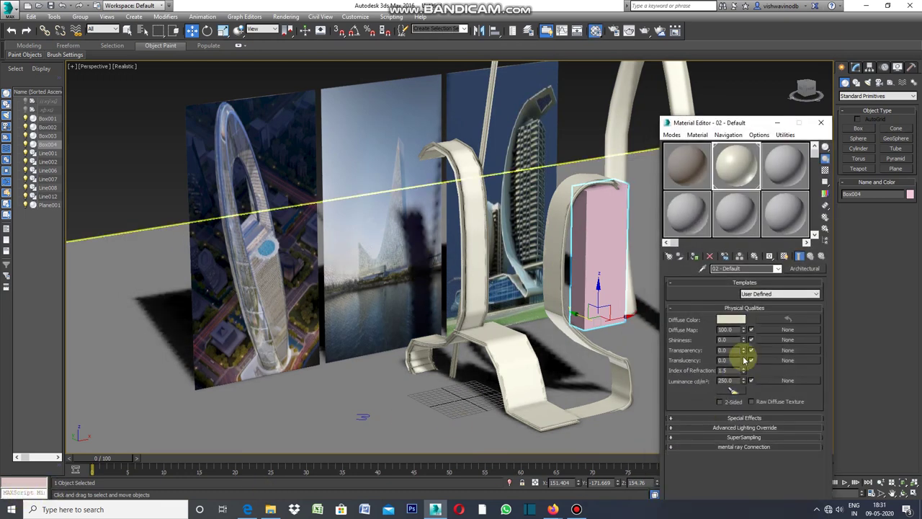
pyautogui.click(698, 173)
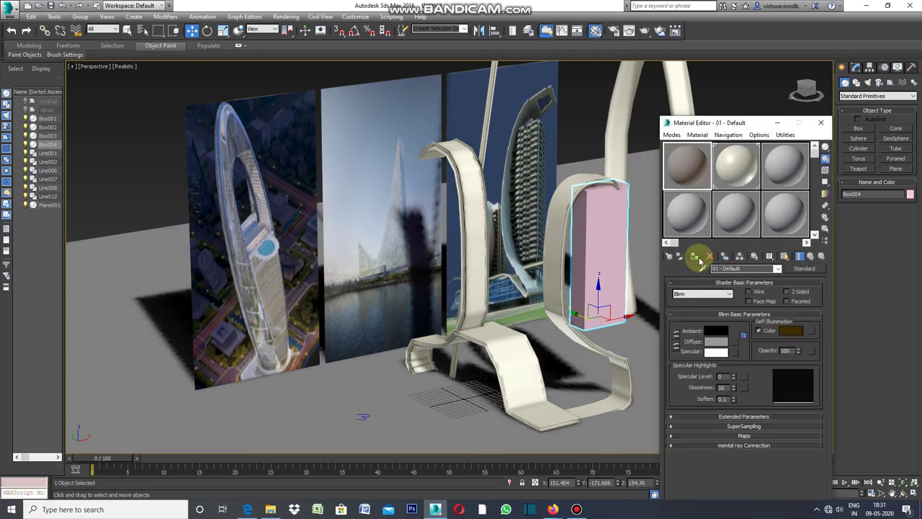
pyautogui.click(697, 256)
pyautogui.click(734, 91)
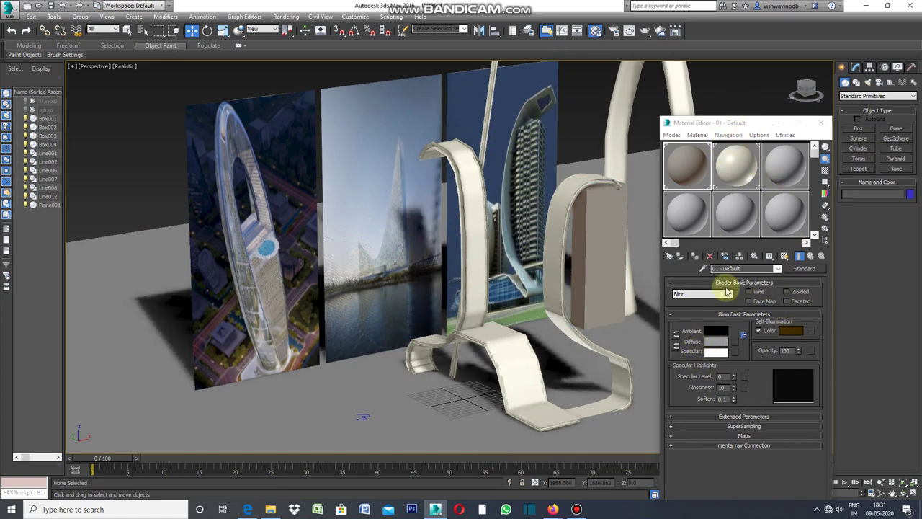
pyautogui.click(778, 123)
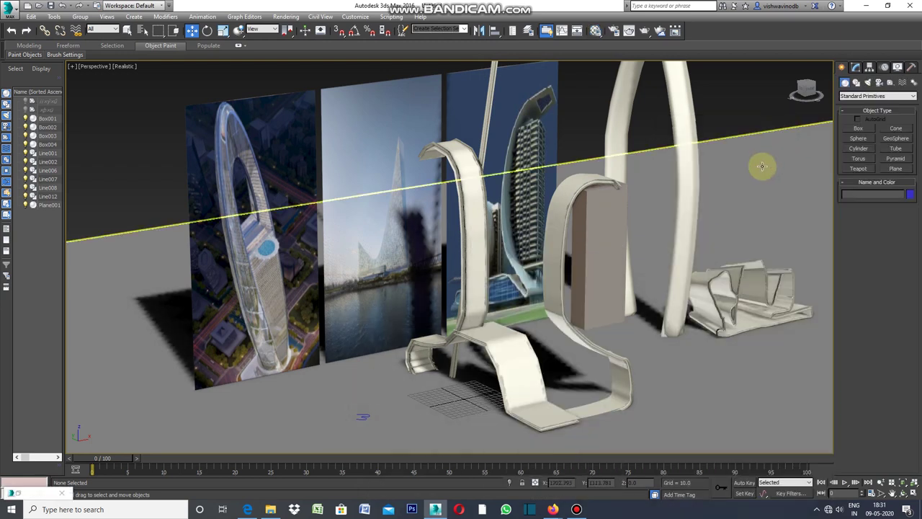
pyautogui.click(588, 272)
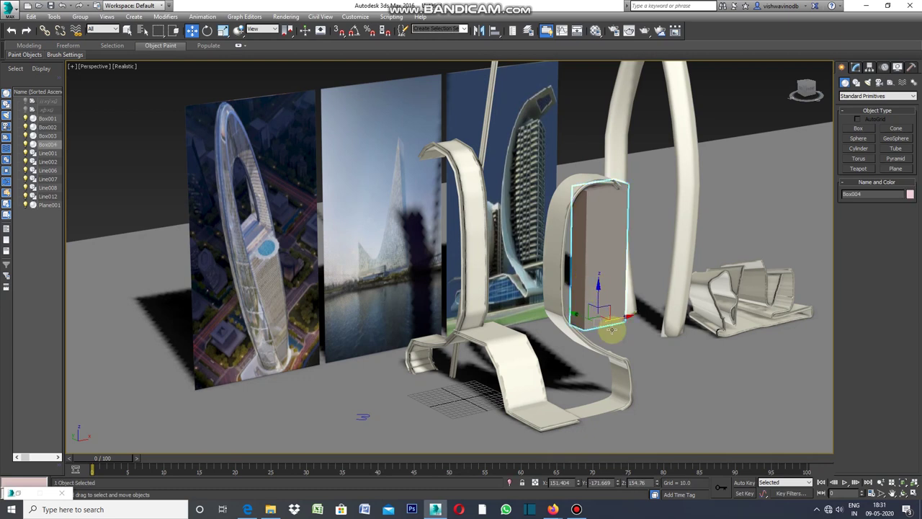